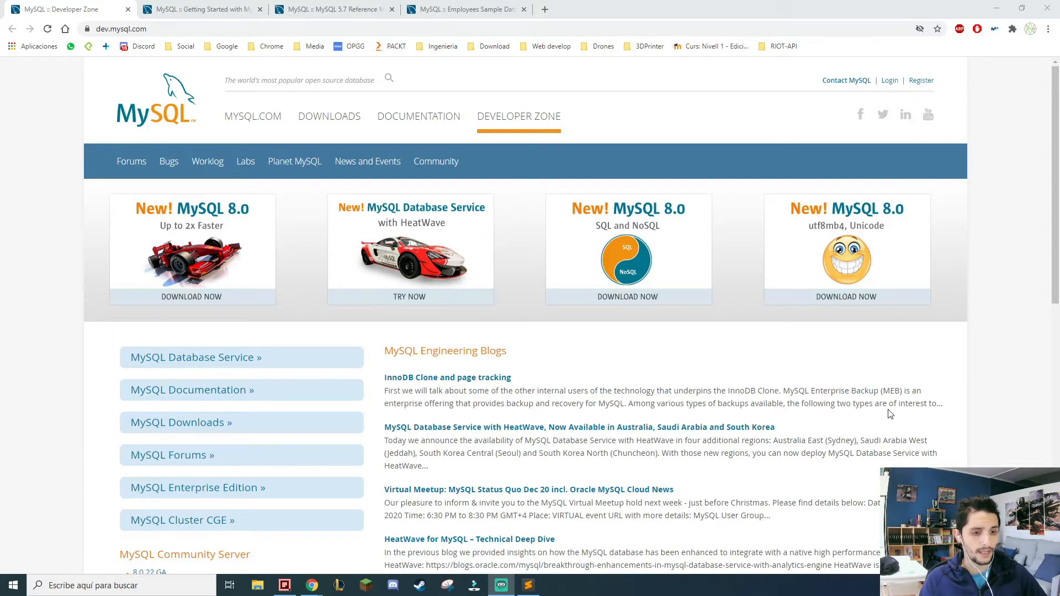
{"action": "scroll", "coordinate": [890, 414], "scroll_direction": "down", "scroll_amount": 3}
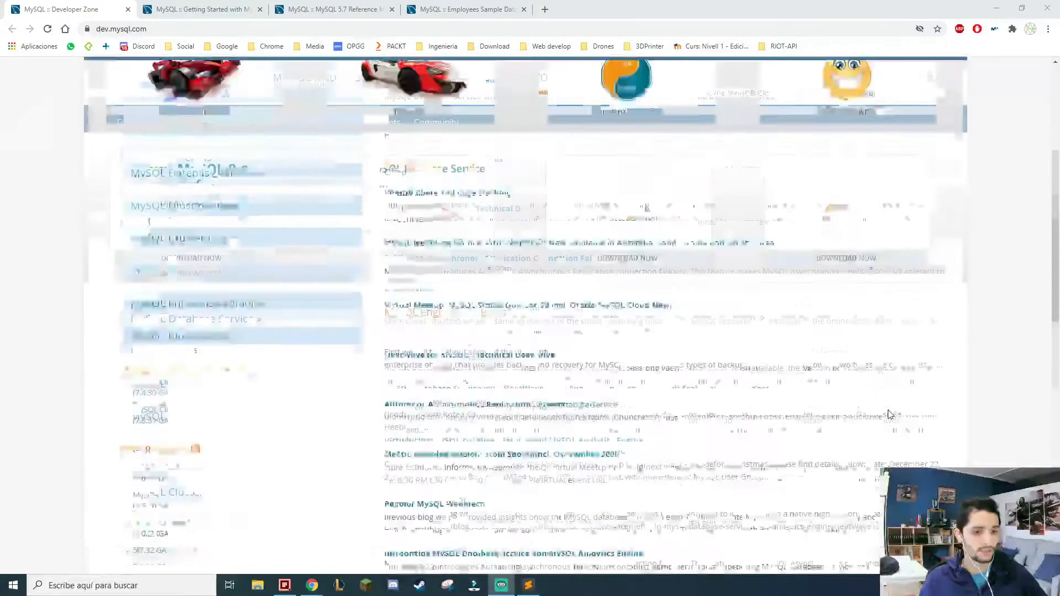
{"action": "scroll", "coordinate": [890, 414], "scroll_direction": "up", "scroll_amount": 3}
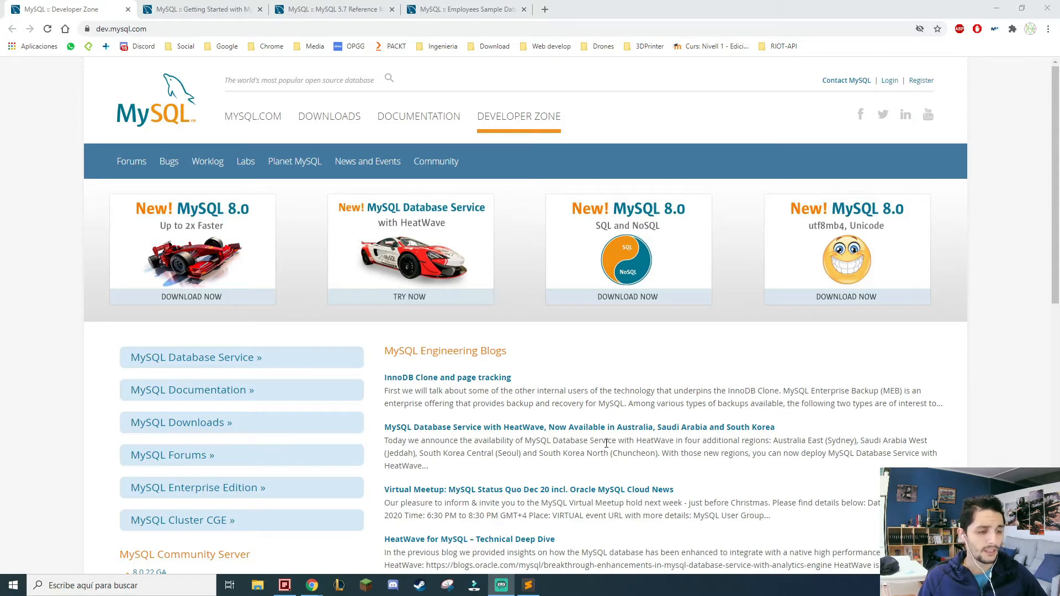
Open the Getting Started with MySQL guide and examine the installation instructions for Linux, Microsoft Windows and OS X.
{"action": "left_click", "coordinate": [188, 10]}
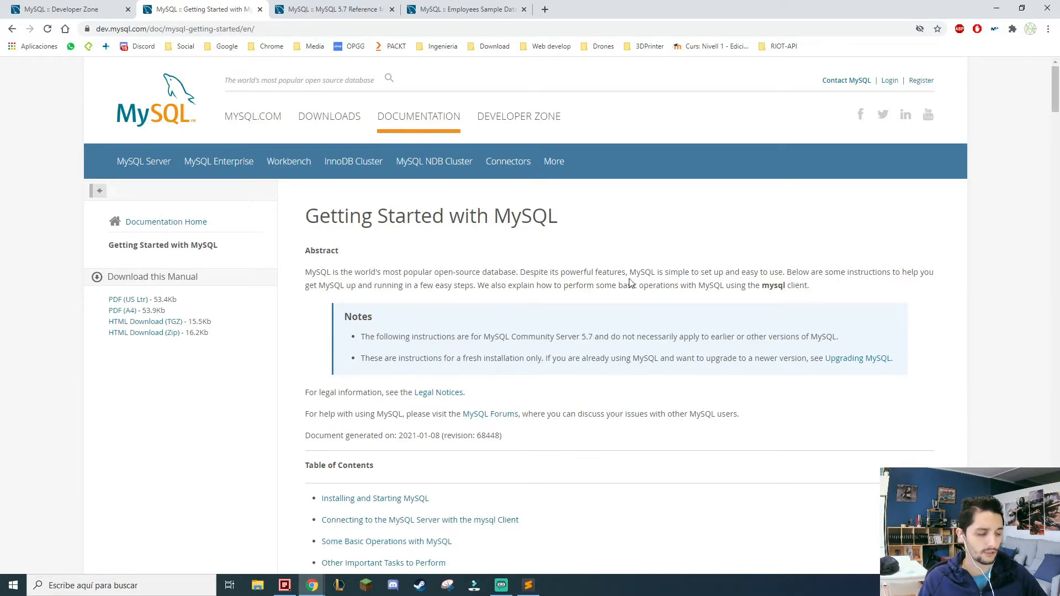
{"action": "scroll", "coordinate": [625, 379], "scroll_direction": "down", "scroll_amount": 3}
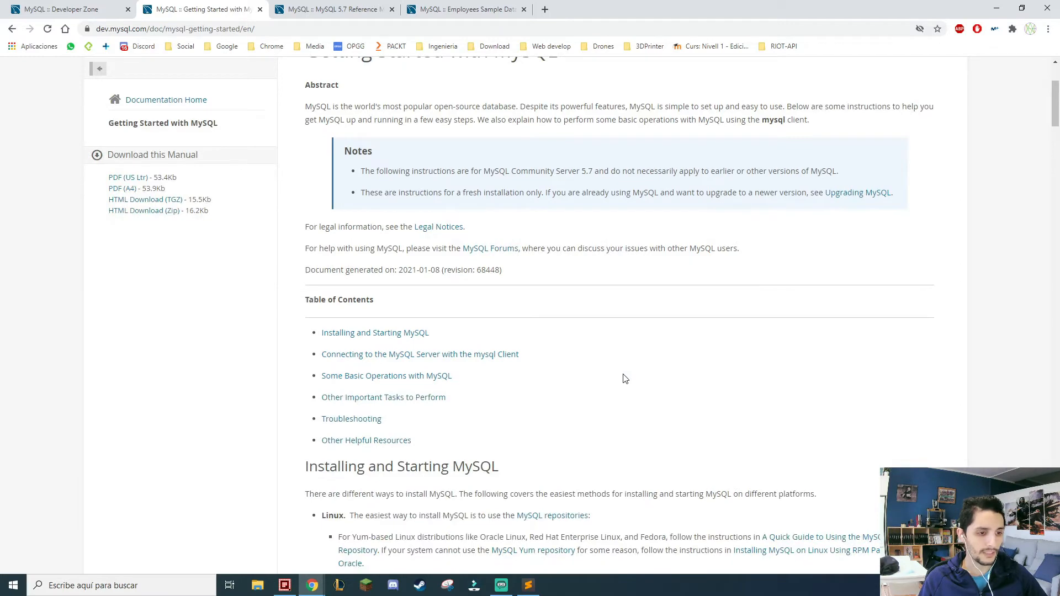
{"action": "scroll", "coordinate": [395, 449], "scroll_direction": "down", "scroll_amount": 2}
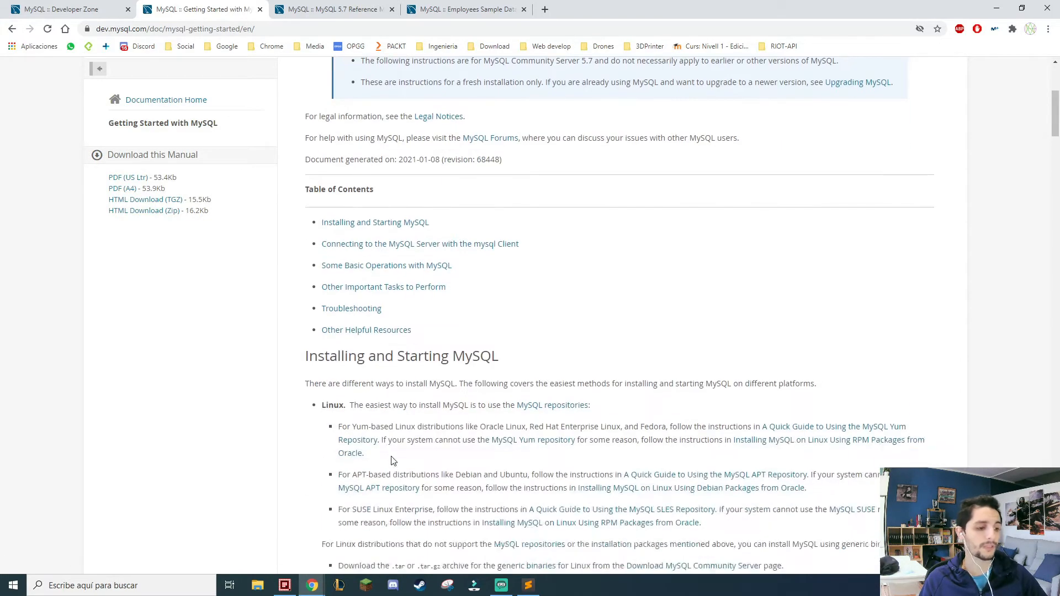
{"action": "scroll", "coordinate": [394, 460], "scroll_direction": "down", "scroll_amount": 3}
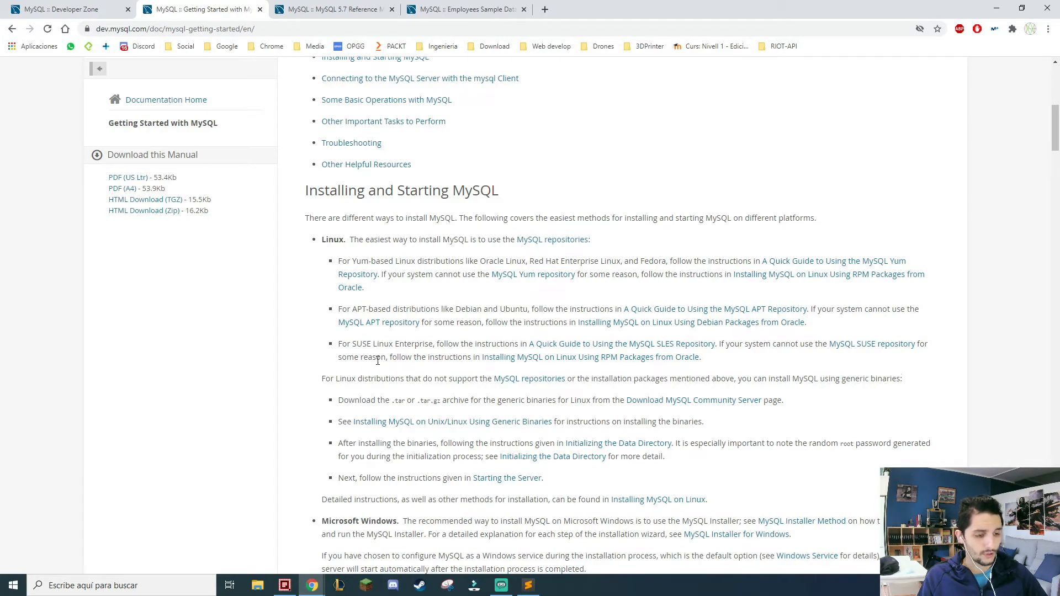
{"action": "scroll", "coordinate": [354, 332], "scroll_direction": "down", "scroll_amount": 2}
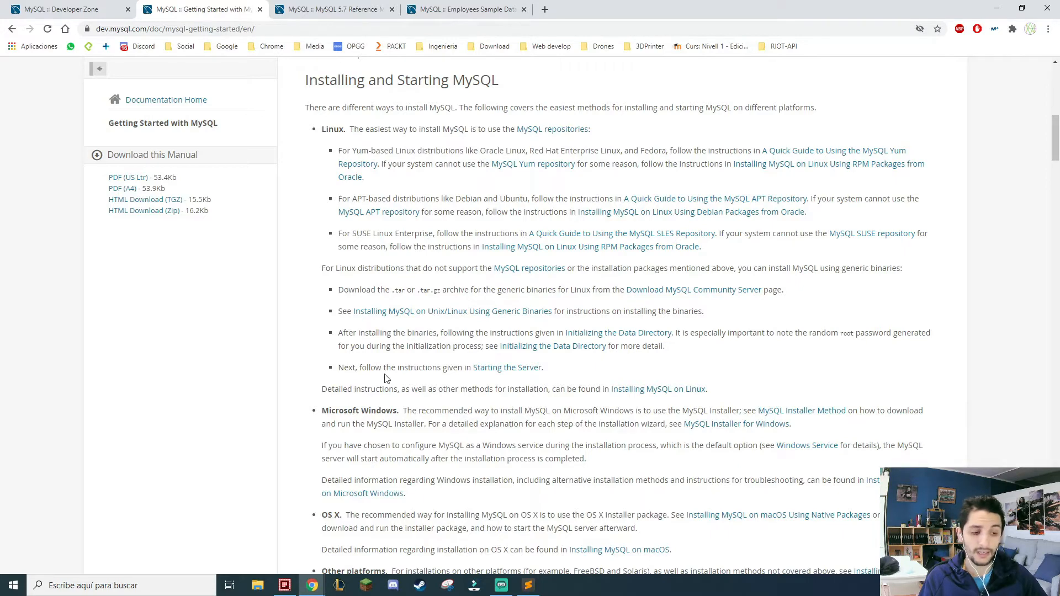
{"action": "scroll", "coordinate": [333, 431], "scroll_direction": "down", "scroll_amount": 2}
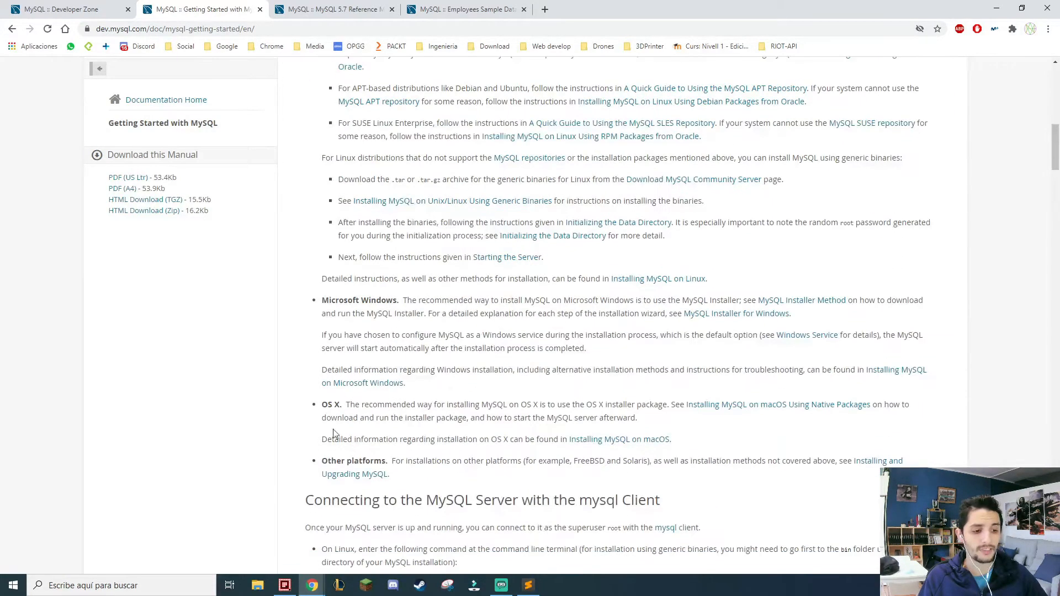
{"action": "left_click_drag", "start_coordinate": [344, 405], "coordinate": [323, 405]}
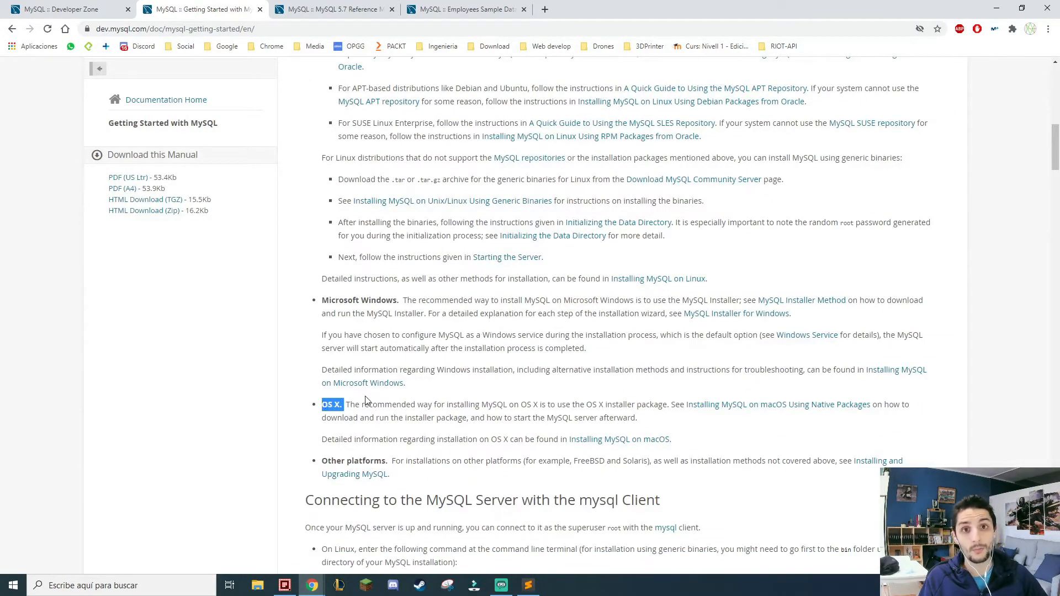
{"action": "scroll", "coordinate": [365, 401], "scroll_direction": "down", "scroll_amount": 1}
{"action": "scroll", "coordinate": [381, 359], "scroll_direction": "up", "scroll_amount": 4}
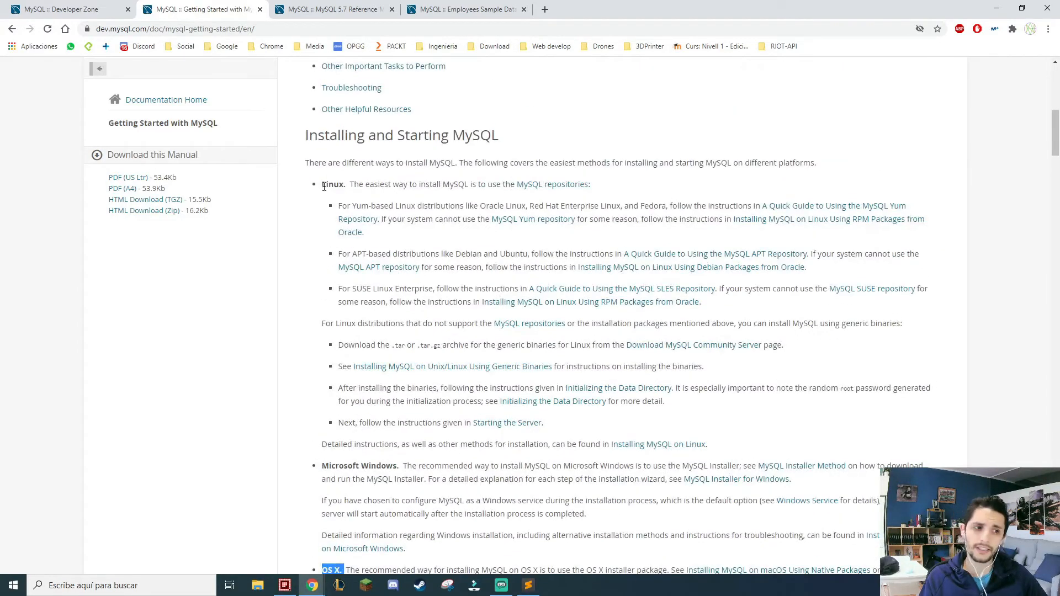
{"action": "left_click_drag", "start_coordinate": [326, 186], "coordinate": [343, 186]}
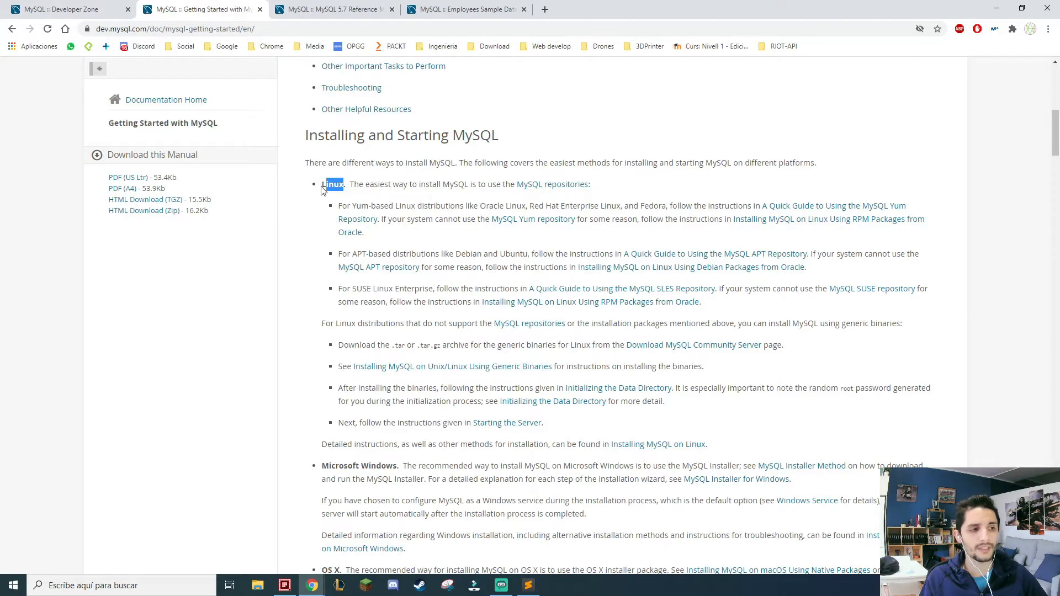
{"action": "left_click", "coordinate": [325, 188]}
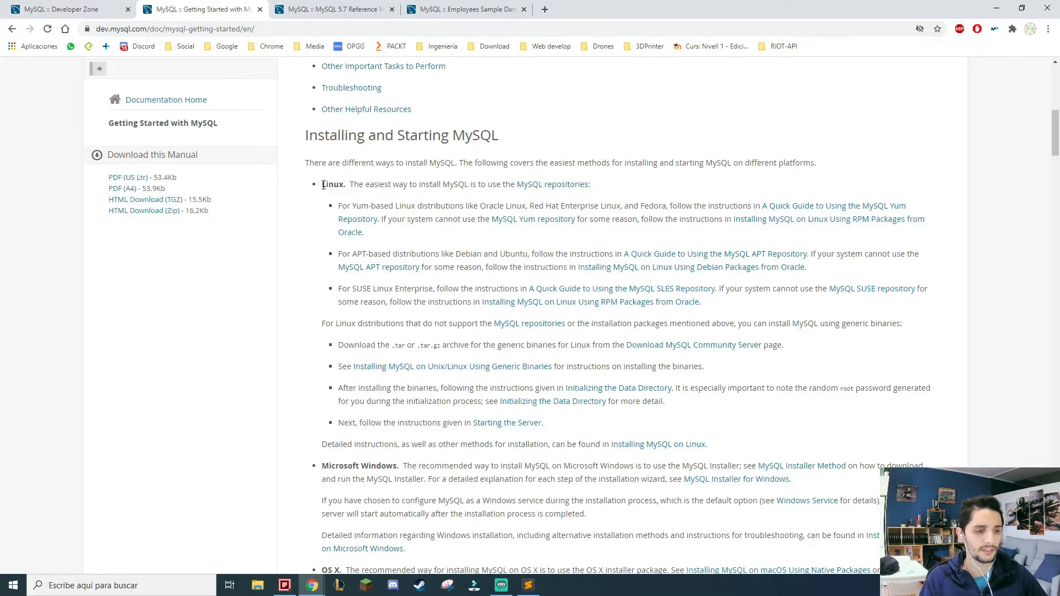
{"action": "left_click_drag", "start_coordinate": [323, 185], "coordinate": [339, 188]}
{"action": "left_click", "coordinate": [341, 188]}
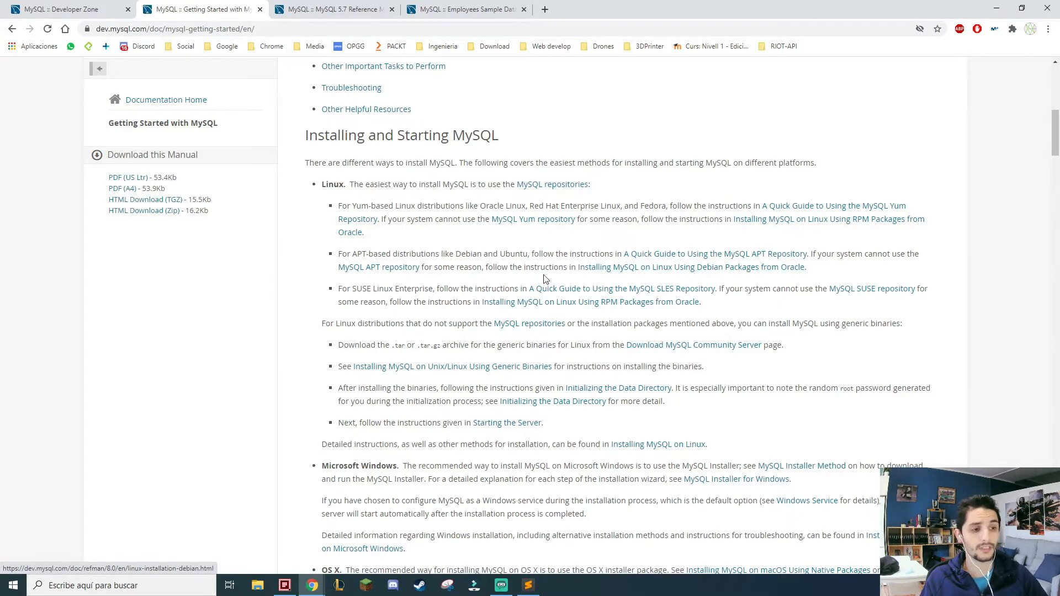
{"action": "scroll", "coordinate": [526, 342], "scroll_direction": "down", "scroll_amount": 3}
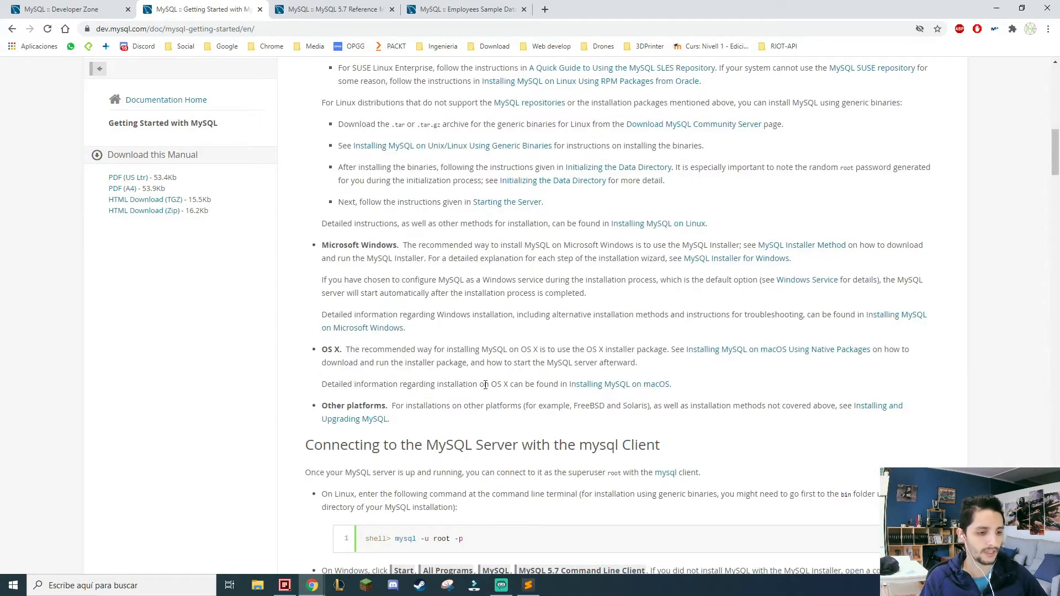
Open the MySQL Installer for Windows manual page and follow its Community Release link to the installer downloads.
{"action": "scroll", "coordinate": [491, 392], "scroll_direction": "up", "scroll_amount": 2}
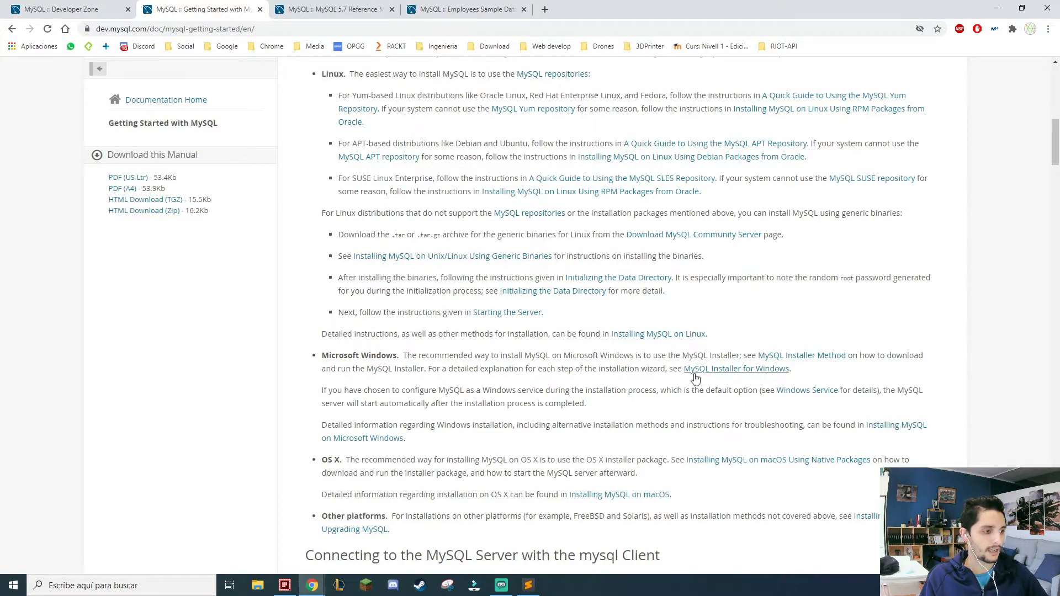
{"action": "left_click", "coordinate": [733, 375]}
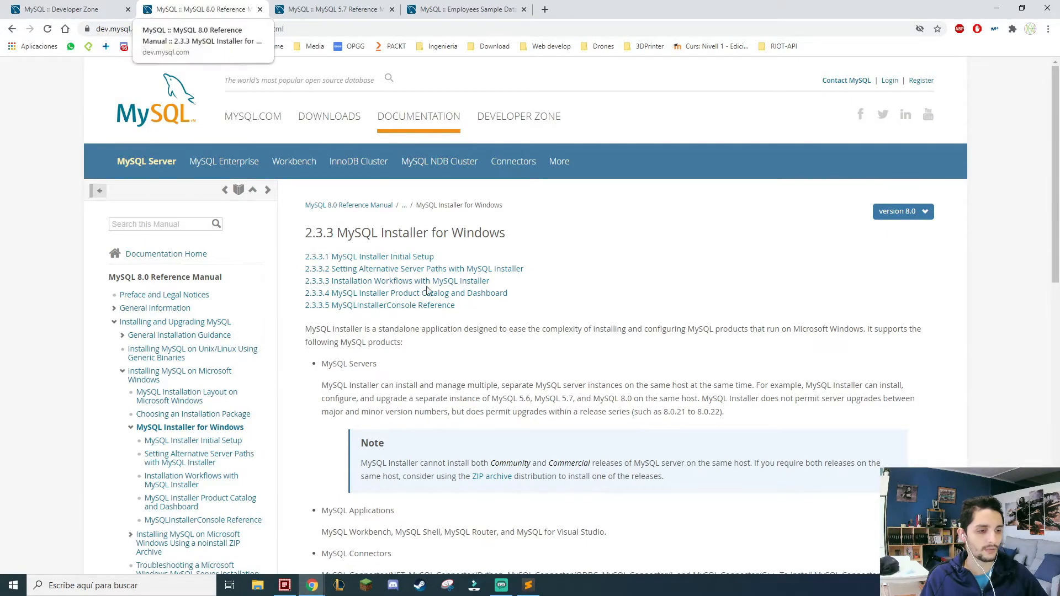
{"action": "scroll", "coordinate": [510, 329], "scroll_direction": "down", "scroll_amount": 3}
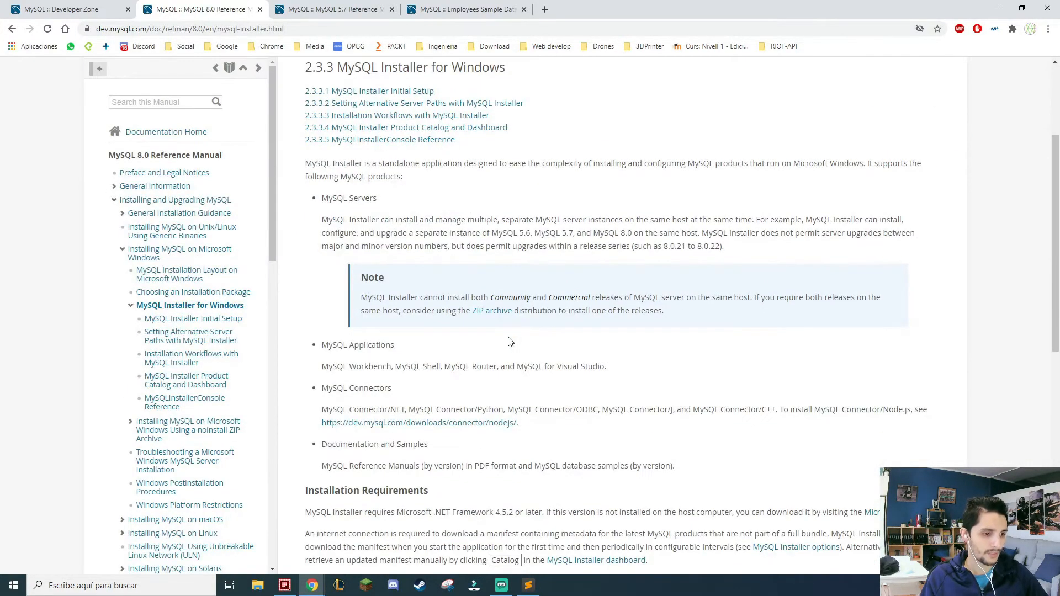
{"action": "scroll", "coordinate": [521, 341], "scroll_direction": "down", "scroll_amount": 5}
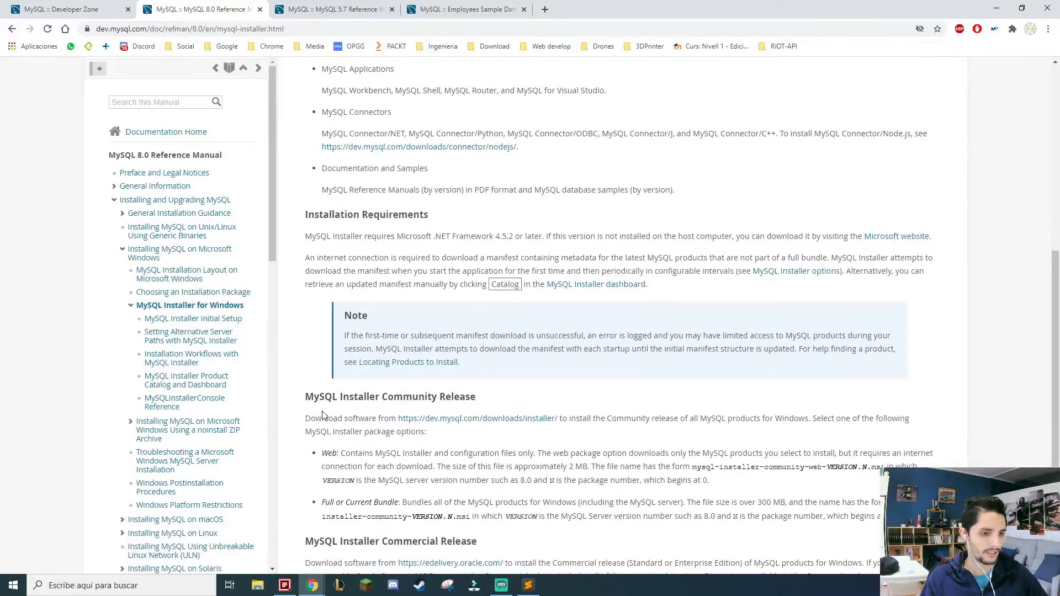
{"action": "left_click_drag", "start_coordinate": [305, 398], "coordinate": [493, 400]}
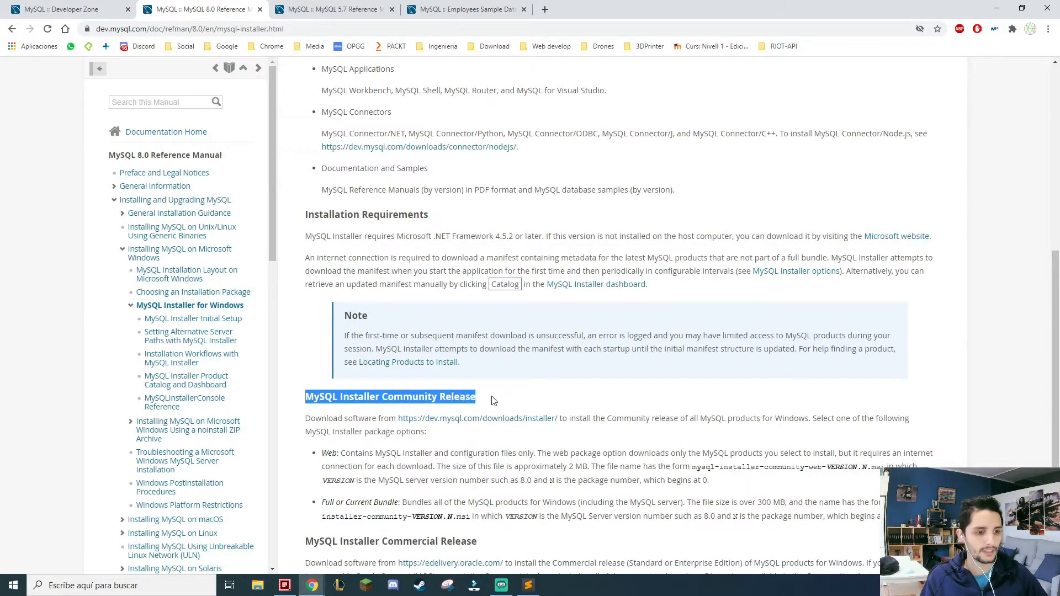
{"action": "left_click", "coordinate": [493, 400]}
{"action": "scroll", "coordinate": [382, 271], "scroll_direction": "up", "scroll_amount": 1}
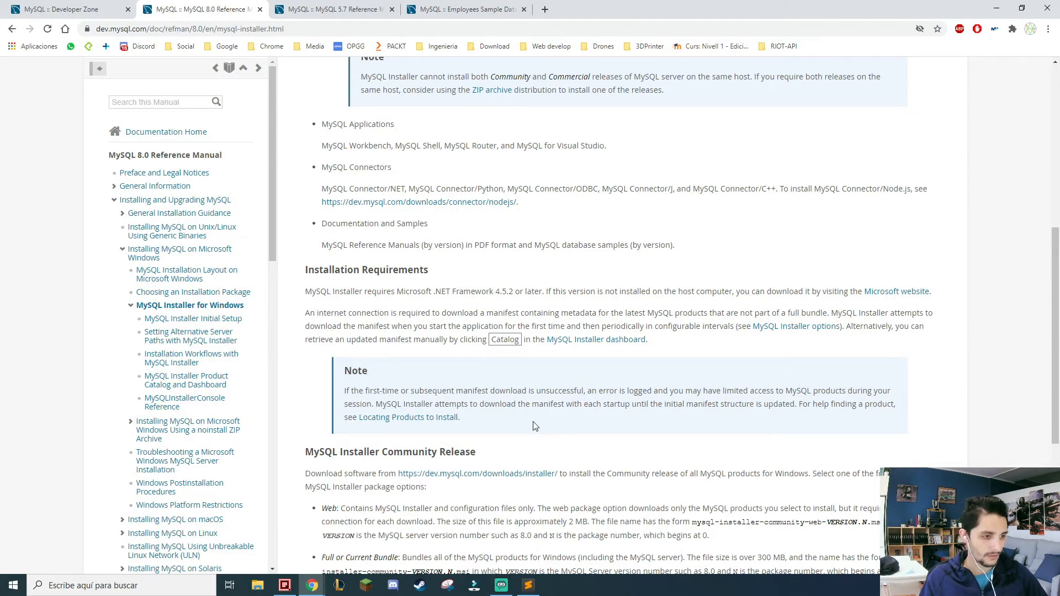
{"action": "scroll", "coordinate": [534, 426], "scroll_direction": "down", "scroll_amount": 2}
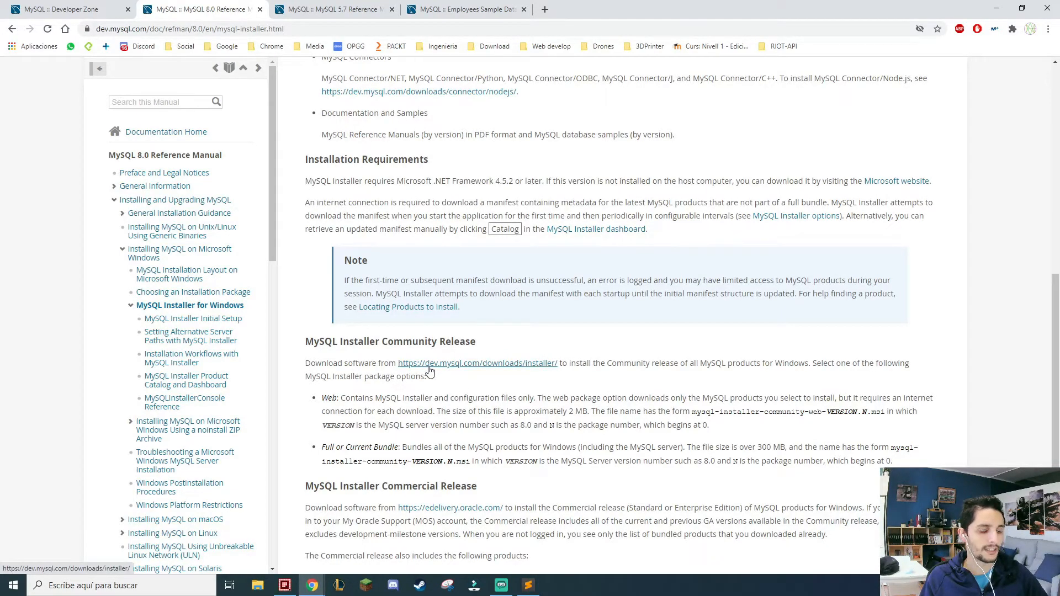
{"action": "left_click", "coordinate": [465, 366]}
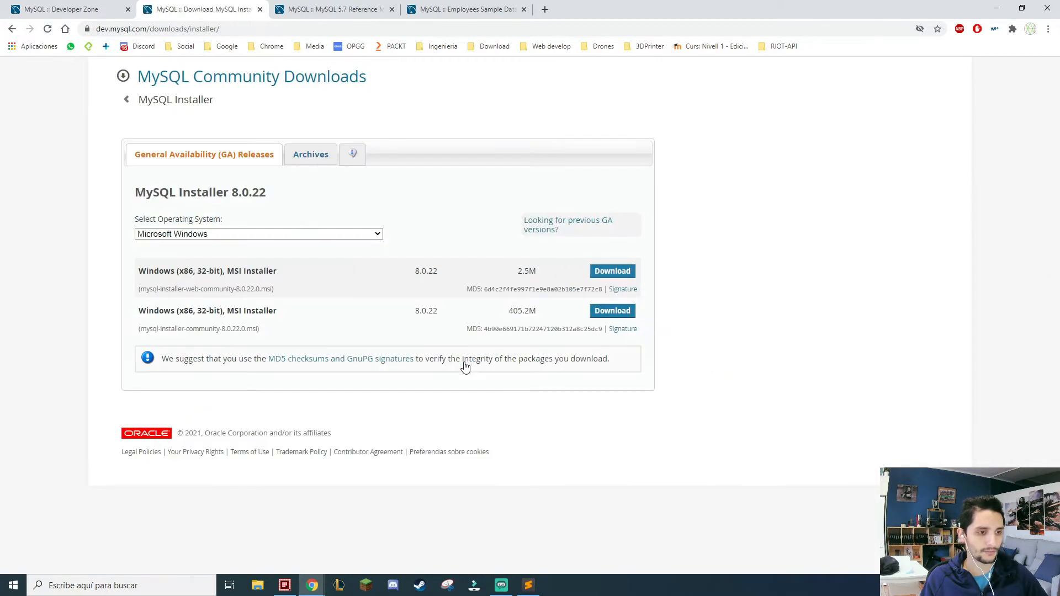
Download the mysql-installer-web-community-8.0.22.0.msi package for Microsoft Windows without logging in or signing up.
{"action": "left_click", "coordinate": [269, 234]}
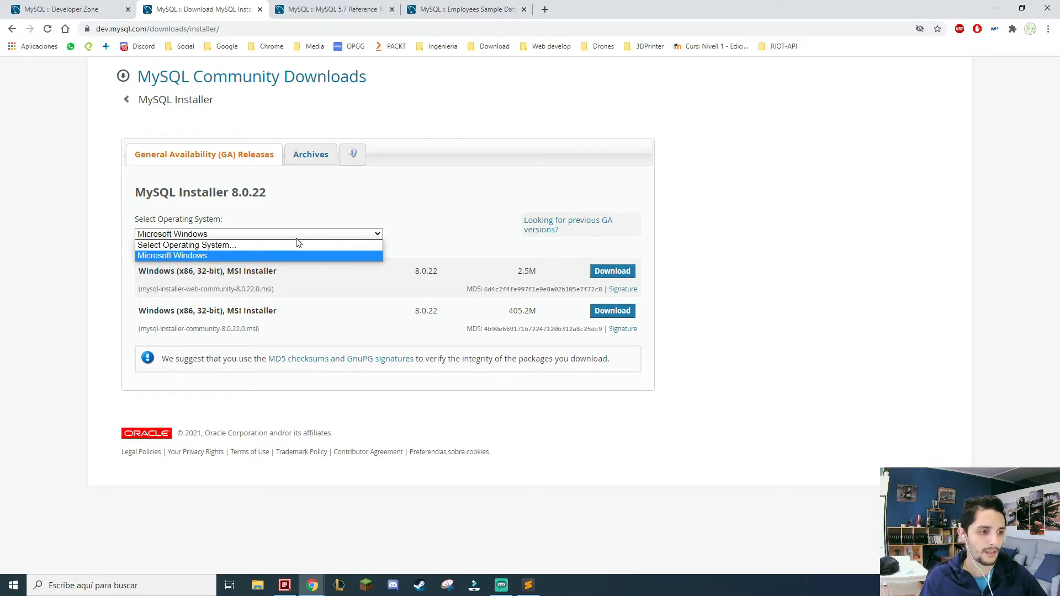
{"action": "left_click", "coordinate": [297, 239]}
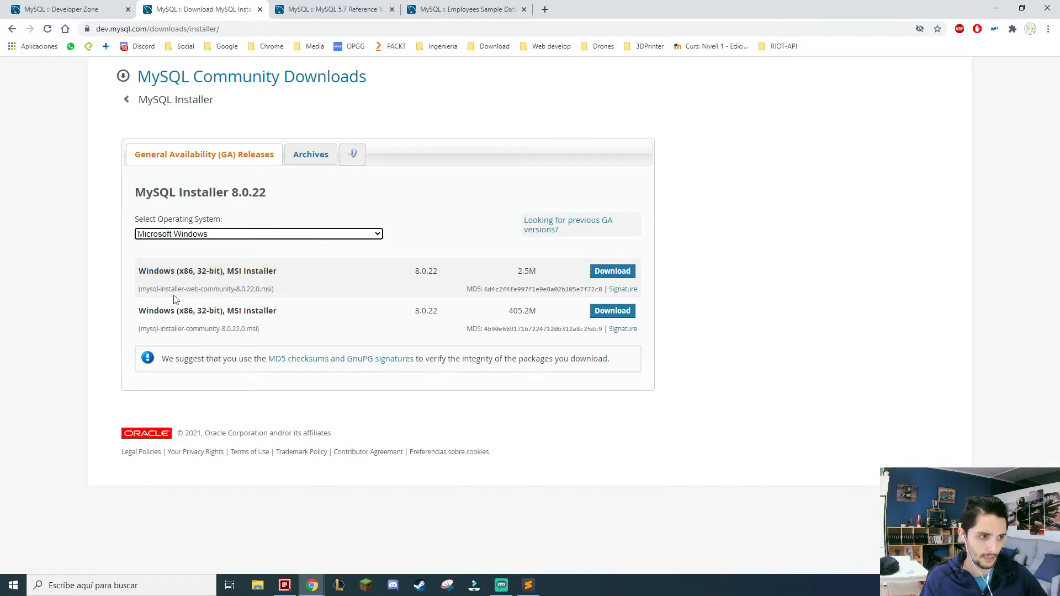
{"action": "double_click", "coordinate": [190, 290]}
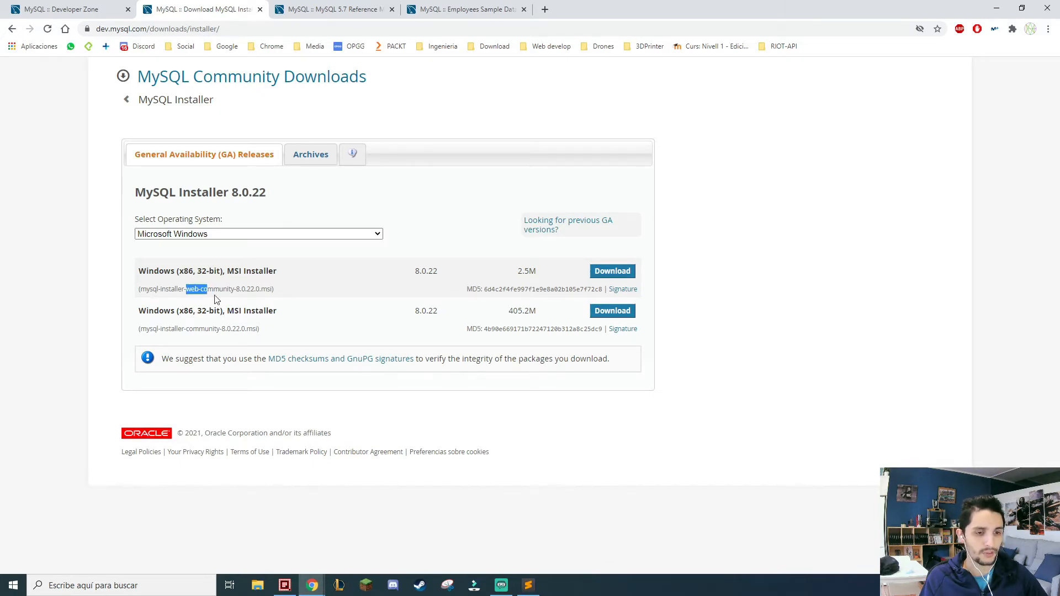
{"action": "left_click", "coordinate": [210, 293]}
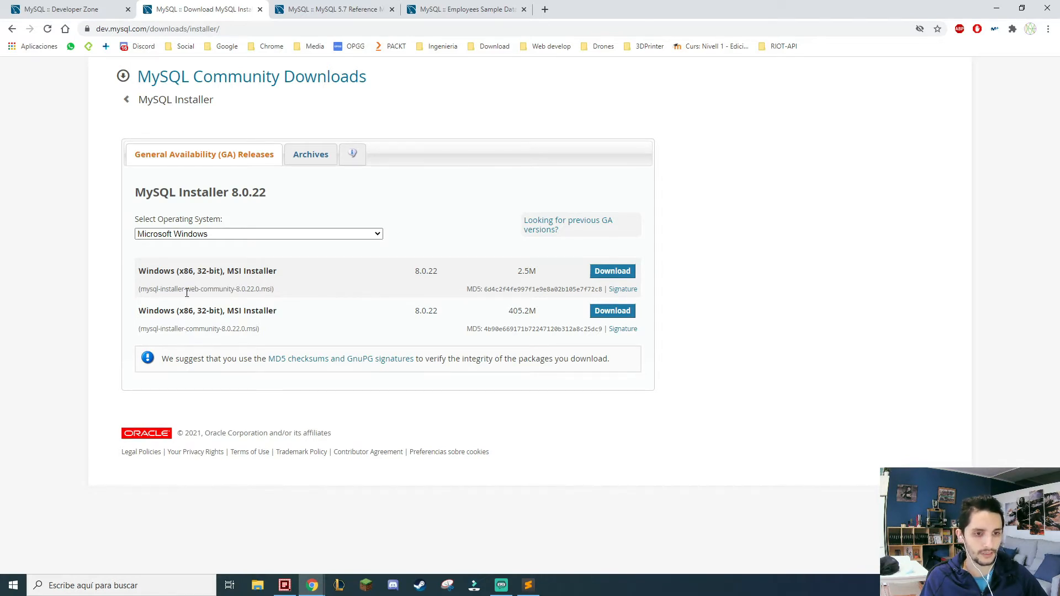
{"action": "left_click_drag", "start_coordinate": [186, 290], "coordinate": [200, 290]}
{"action": "left_click_drag", "start_coordinate": [539, 308], "coordinate": [509, 315]}
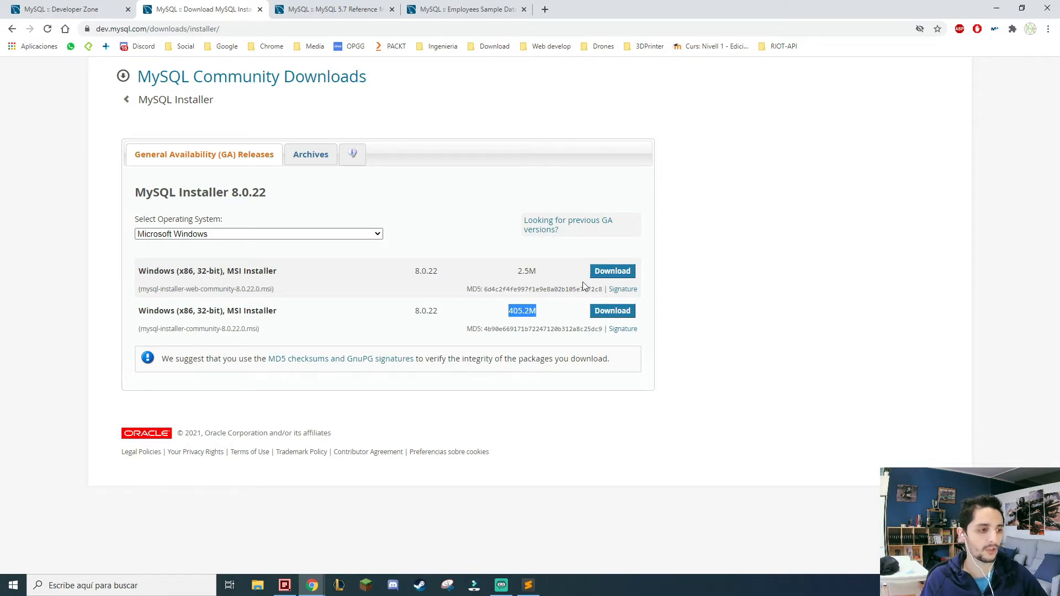
{"action": "left_click", "coordinate": [607, 277]}
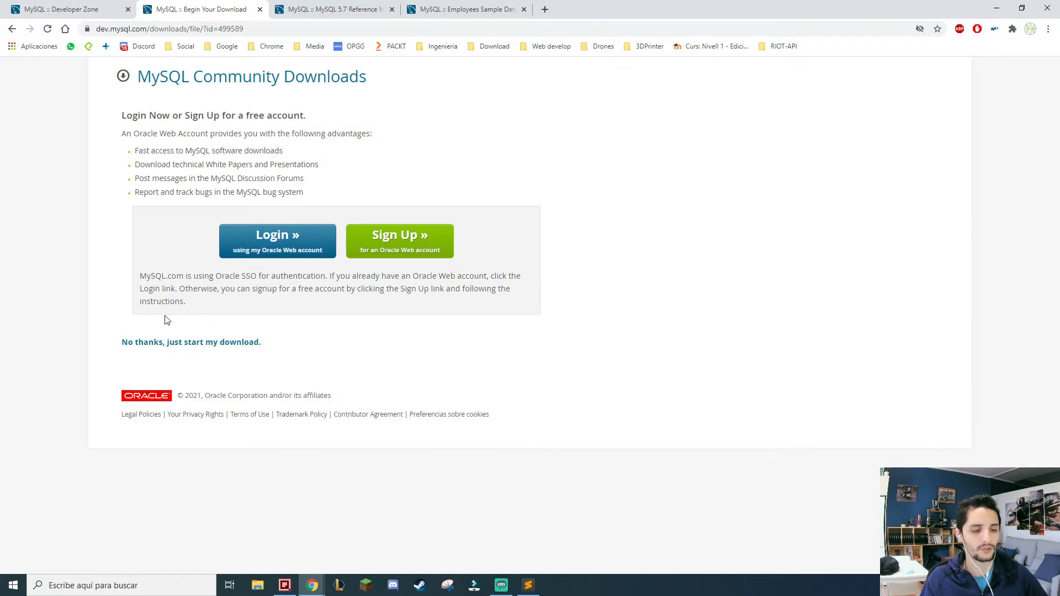
{"action": "left_click", "coordinate": [215, 345]}
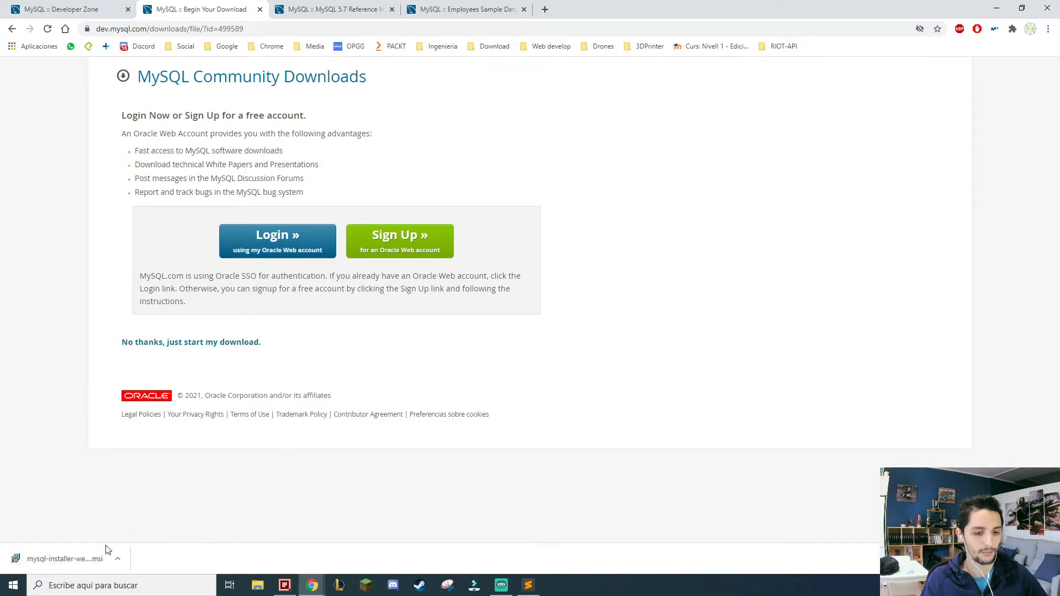
Run the downloaded MySQL installer, allow it and its launcher to make changes, and accept the mandatory installer upgrade.
{"action": "left_click", "coordinate": [83, 556]}
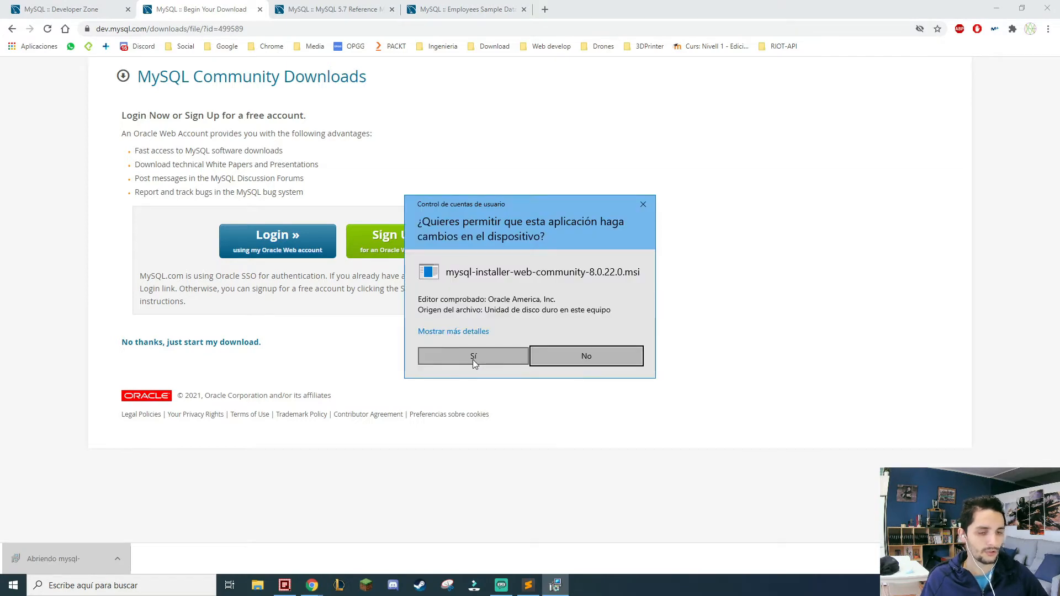
{"action": "left_click", "coordinate": [472, 357]}
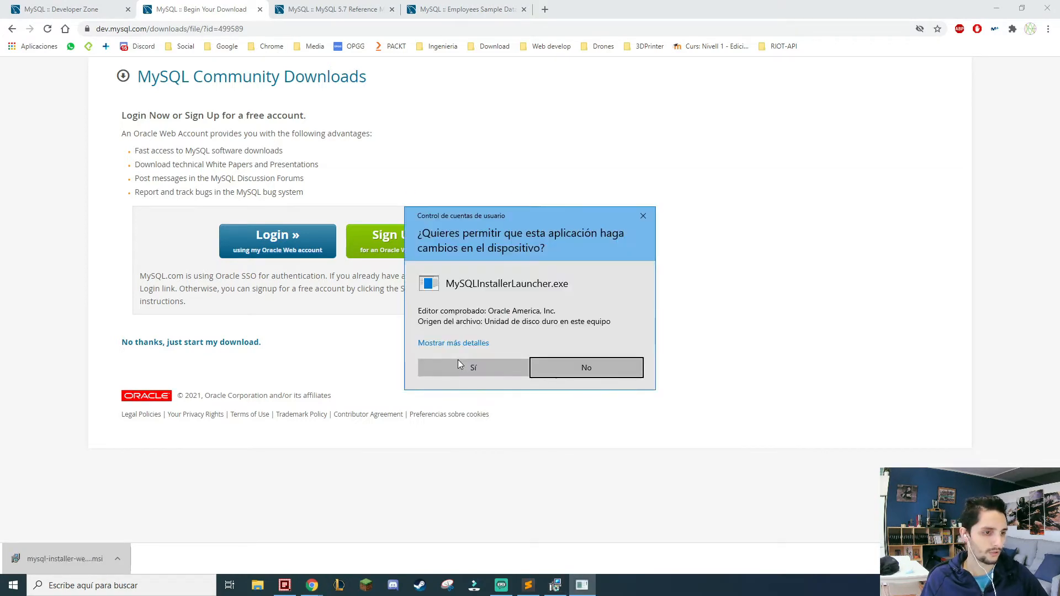
{"action": "left_click", "coordinate": [463, 361]}
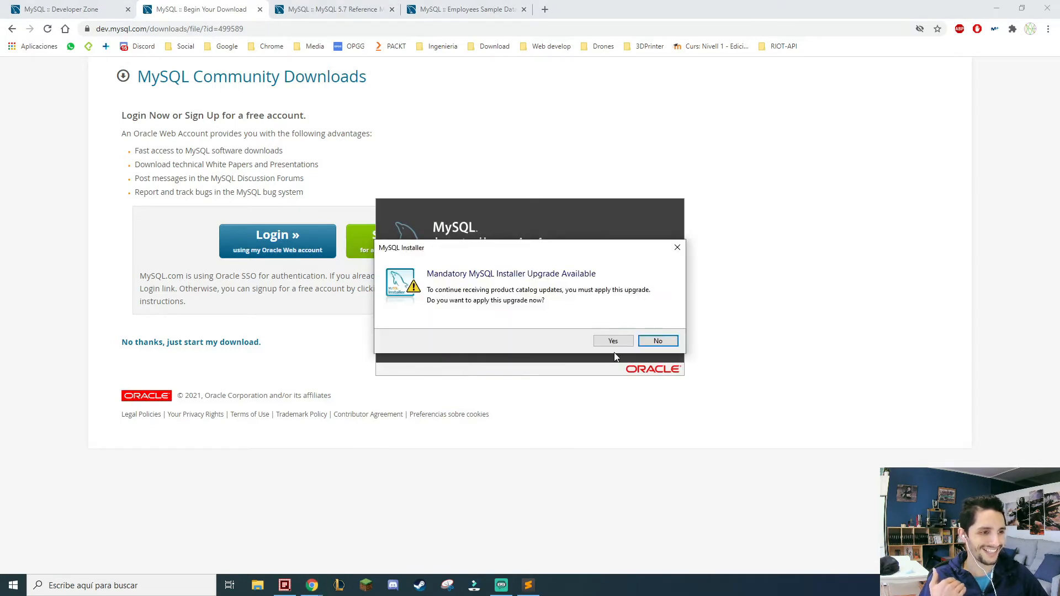
{"action": "left_click", "coordinate": [614, 341]}
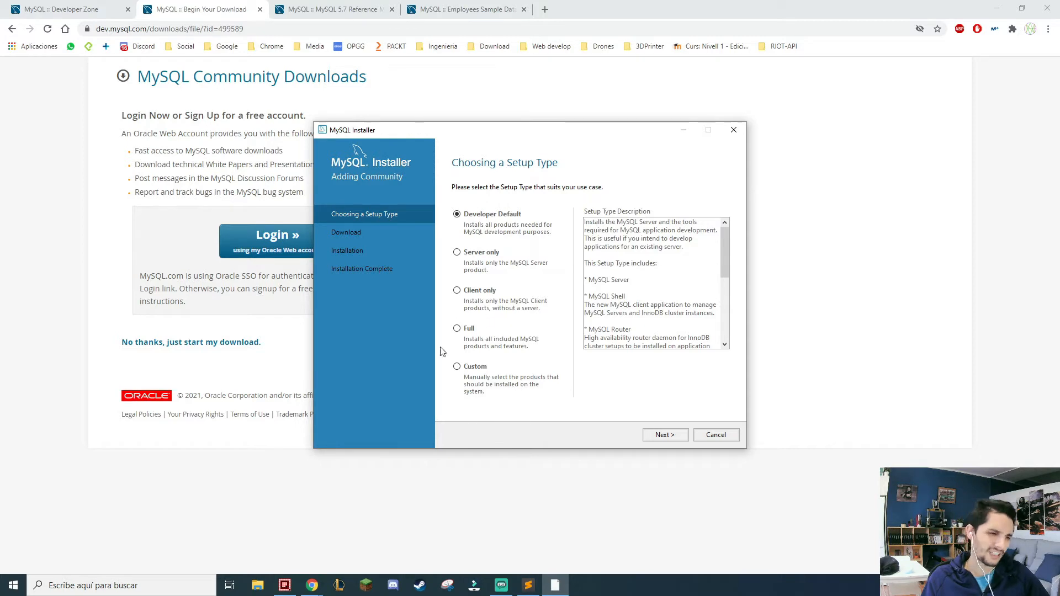
Choose the Custom setup type and continue to the product selection.
{"action": "left_click", "coordinate": [458, 367]}
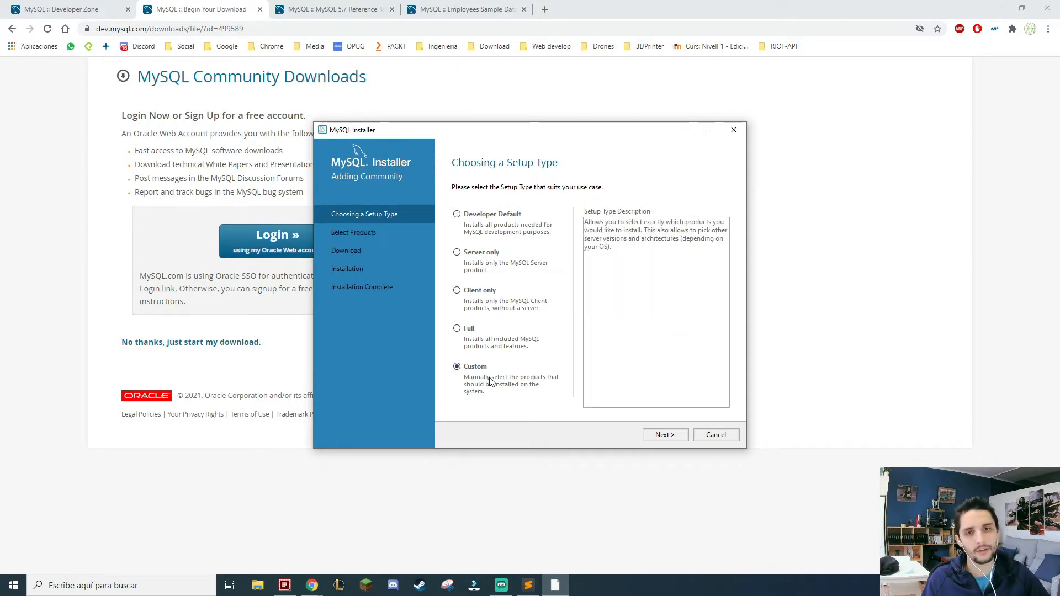
{"action": "left_click", "coordinate": [666, 435]}
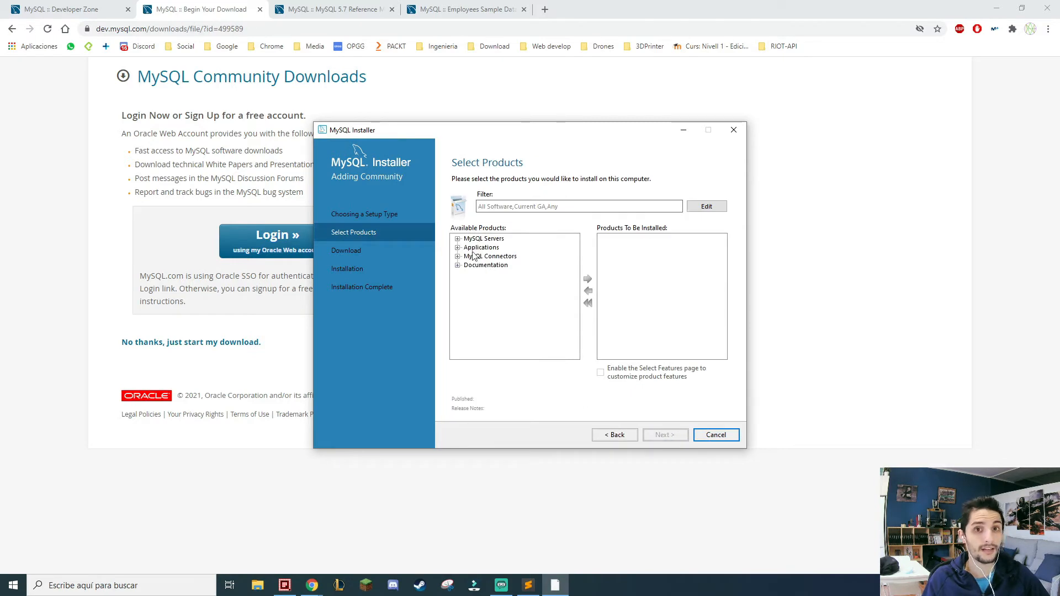
Add MySQL Server 8.0.22 - X64 from the MySQL Server 8.0 versions to the products to be installed.
{"action": "left_click", "coordinate": [457, 239]}
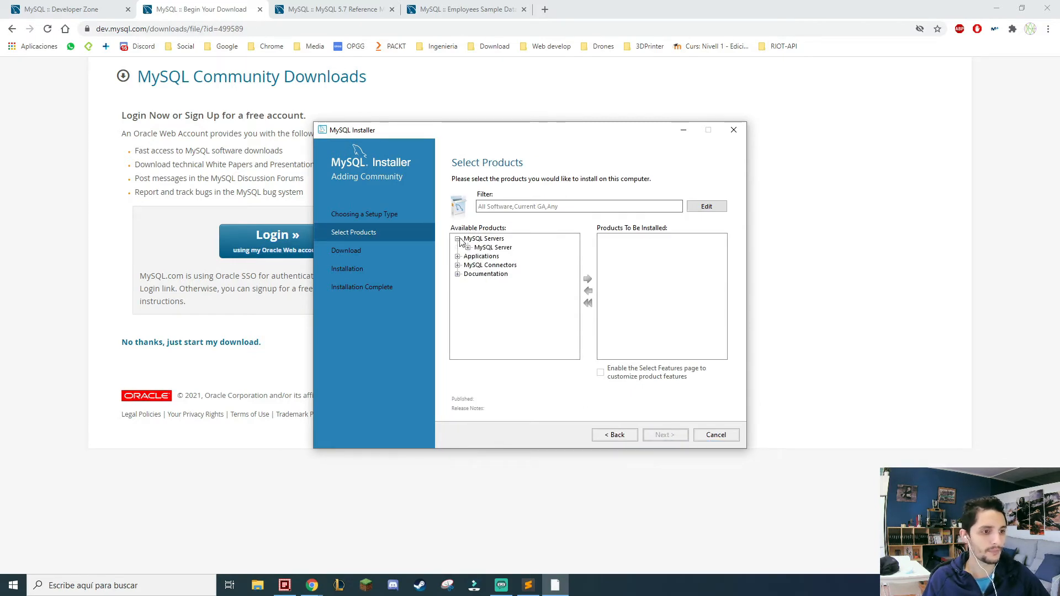
{"action": "left_click", "coordinate": [468, 247]}
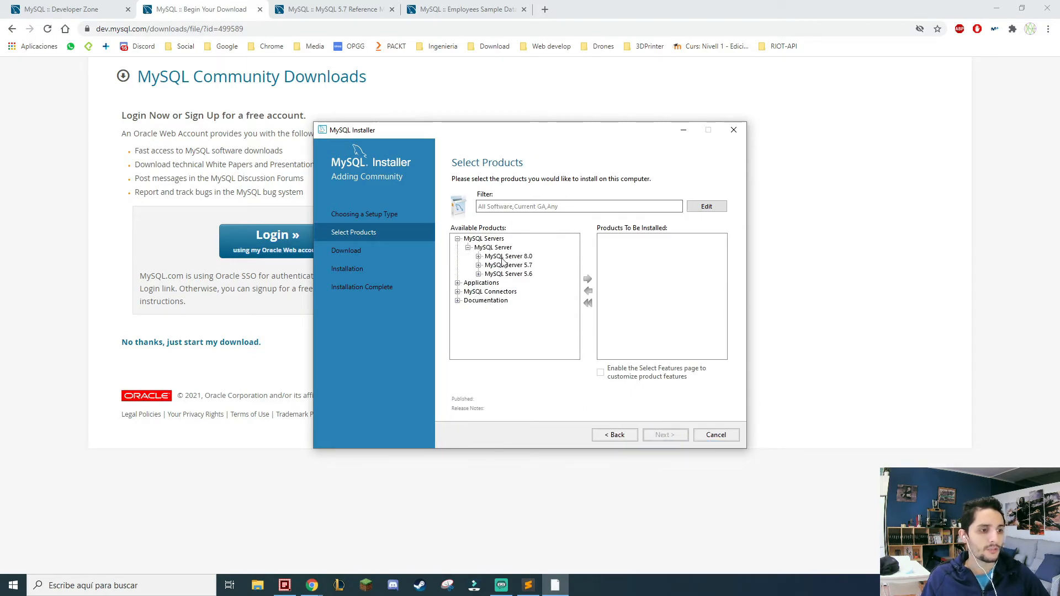
{"action": "left_click", "coordinate": [498, 256]}
{"action": "left_click", "coordinate": [479, 257]}
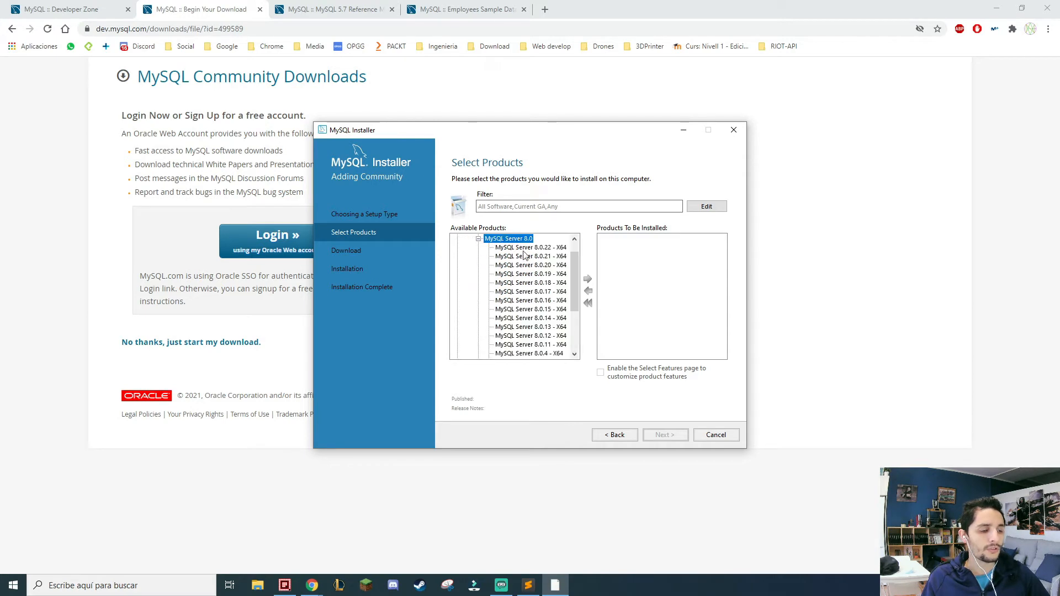
{"action": "left_click", "coordinate": [478, 239]}
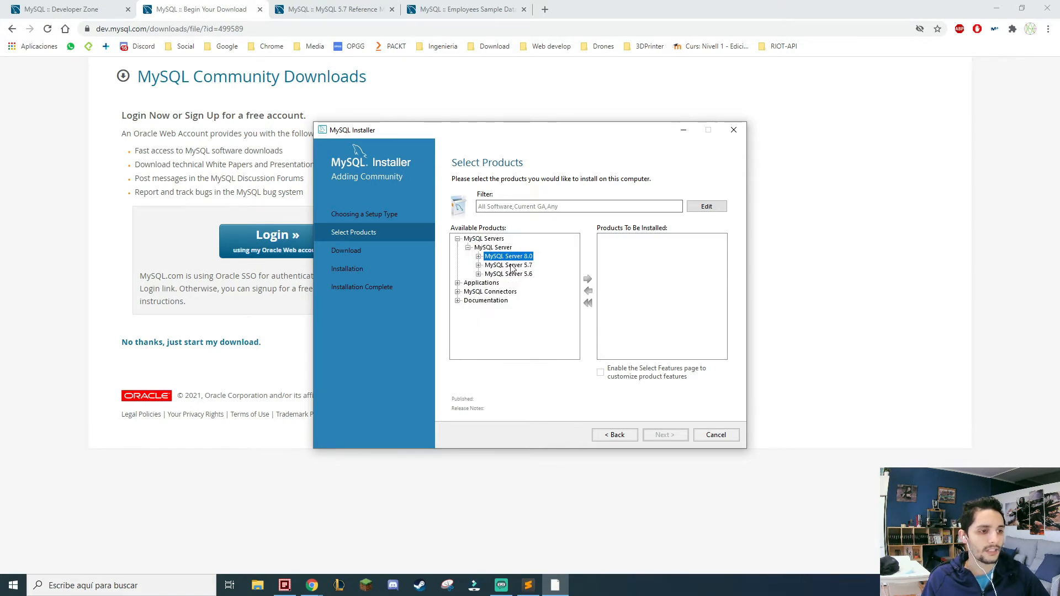
{"action": "left_click", "coordinate": [479, 257]}
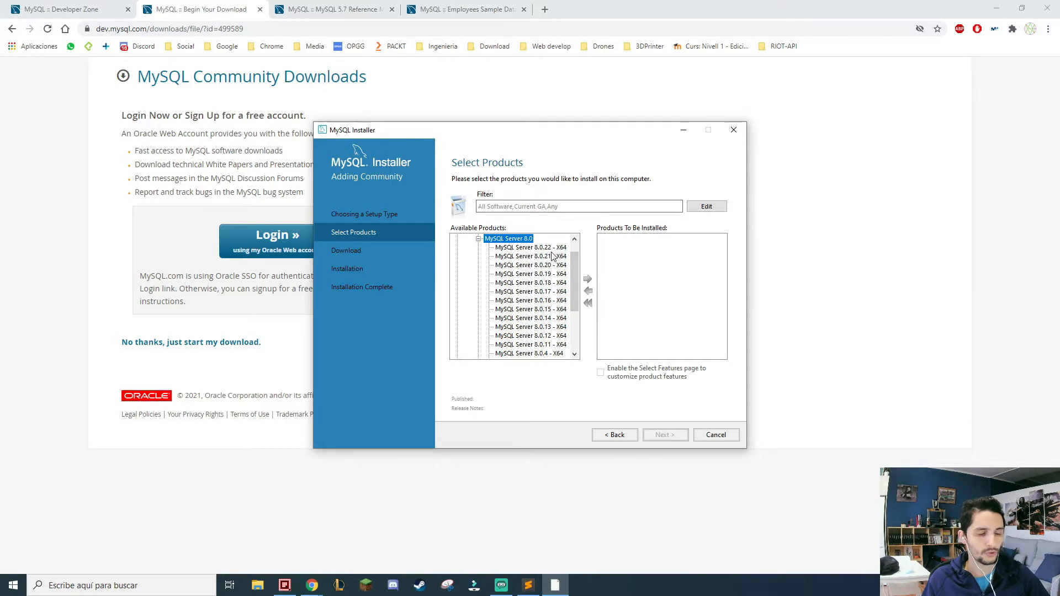
{"action": "left_click", "coordinate": [553, 249]}
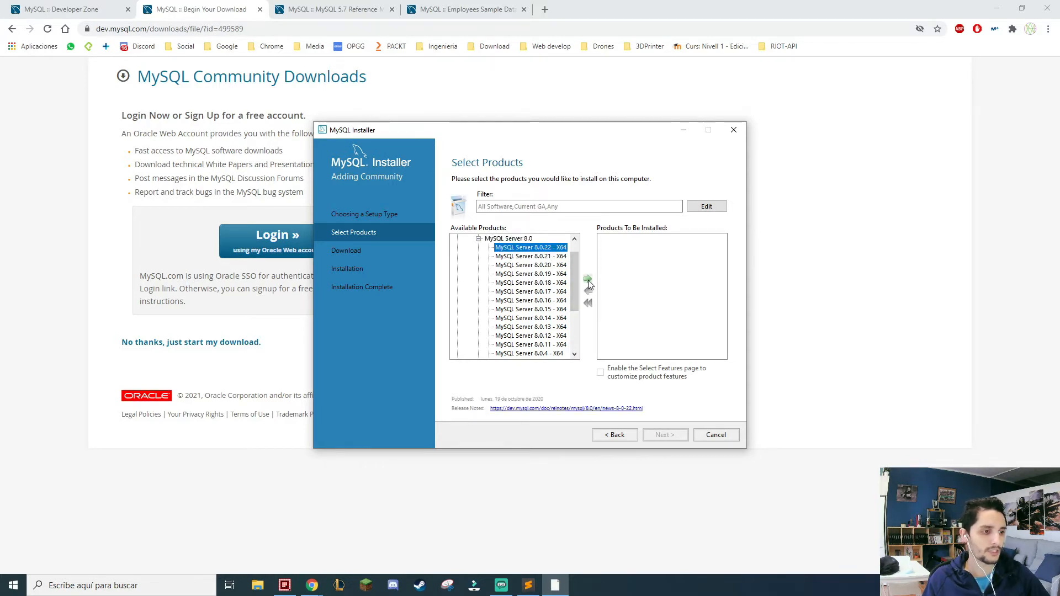
{"action": "left_click", "coordinate": [587, 279]}
{"action": "left_click", "coordinate": [458, 239]}
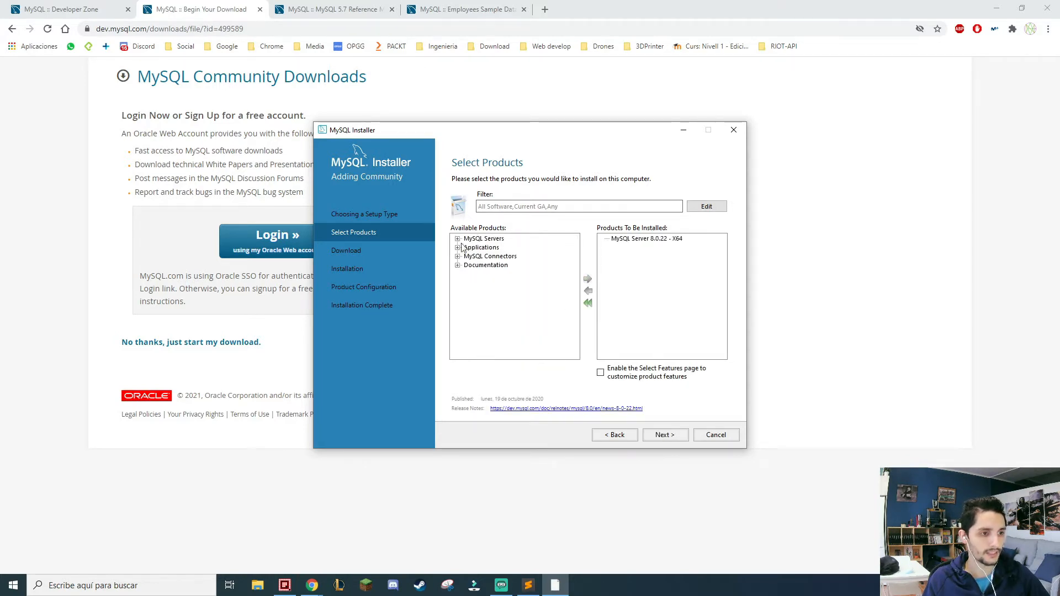
Add MySQL Workbench 8.0.22 - X64 from the available applications to the products to be installed.
{"action": "left_click", "coordinate": [458, 247]}
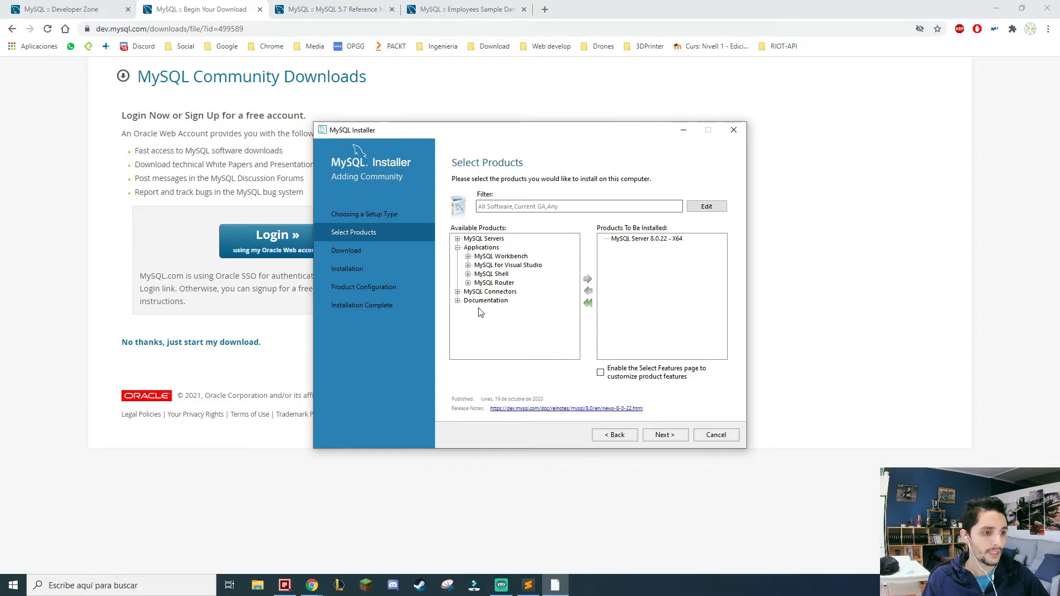
{"action": "left_click", "coordinate": [468, 257]}
{"action": "left_click", "coordinate": [479, 266]}
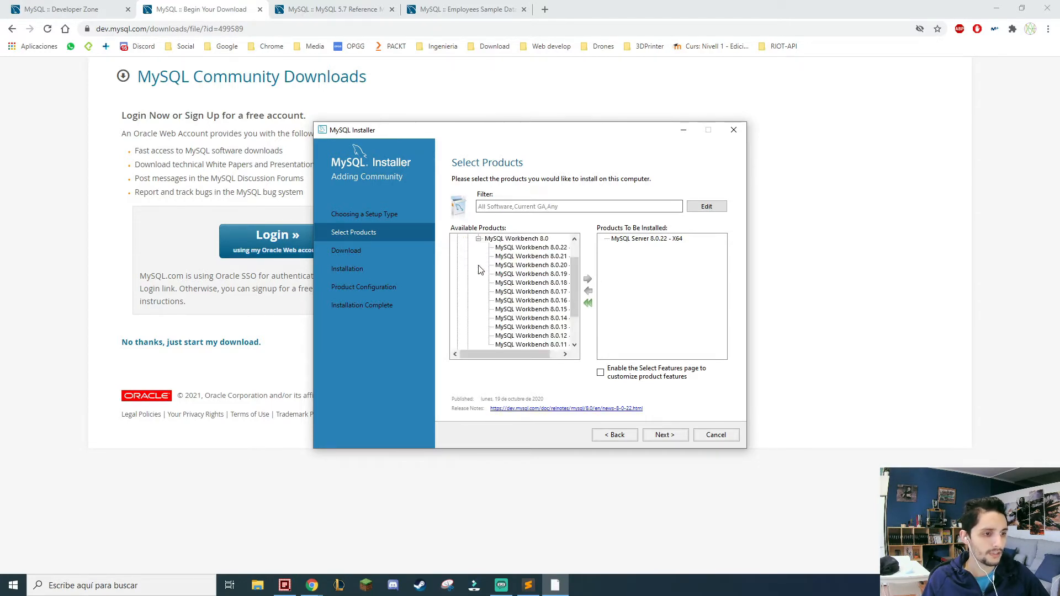
{"action": "left_click", "coordinate": [532, 248]}
{"action": "left_click", "coordinate": [587, 280]}
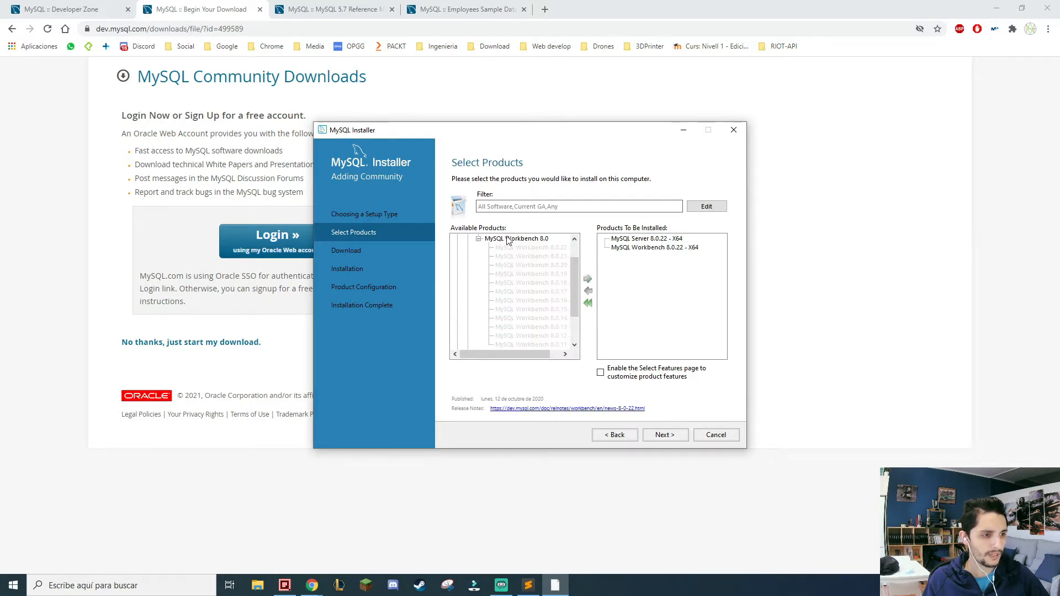
{"action": "left_click", "coordinate": [478, 238]}
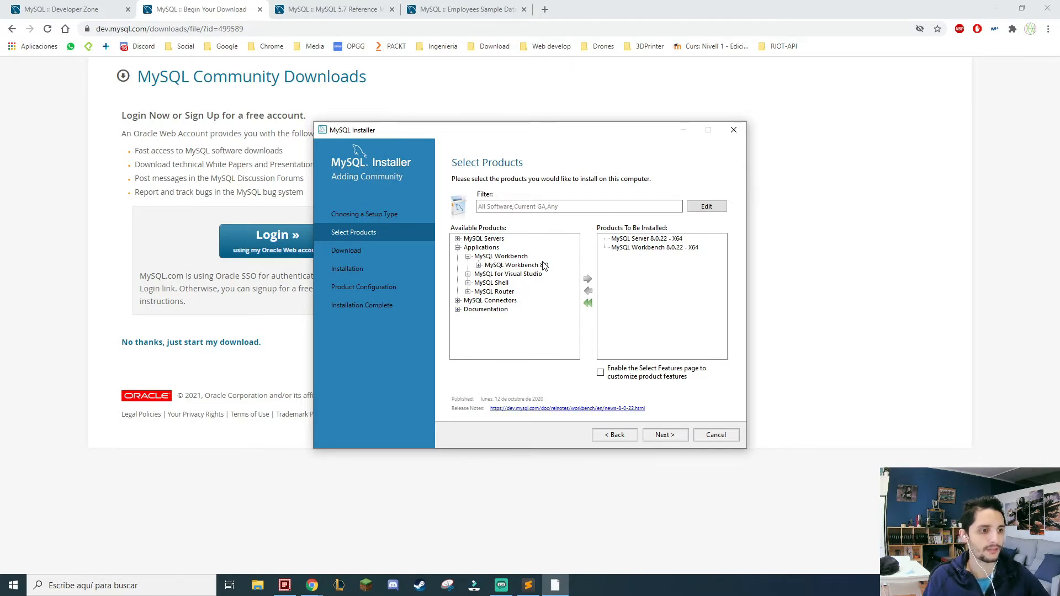
Examine which MySQL for Visual Studio 1.2 versions are offered among the available applications.
{"action": "left_click", "coordinate": [483, 275]}
{"action": "left_click", "coordinate": [468, 257]}
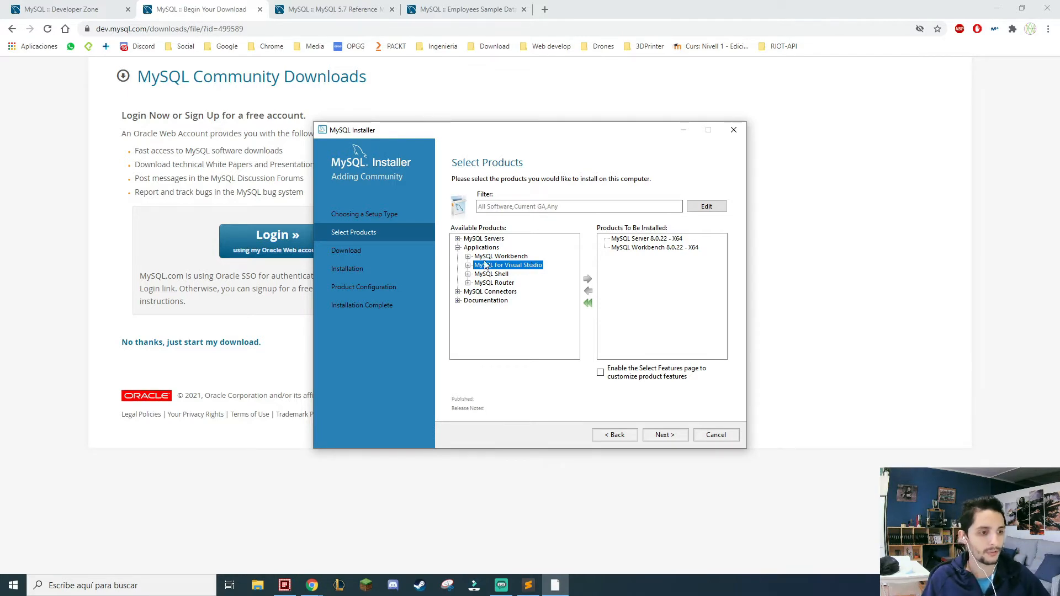
{"action": "left_click", "coordinate": [468, 266]}
{"action": "left_click", "coordinate": [479, 275]}
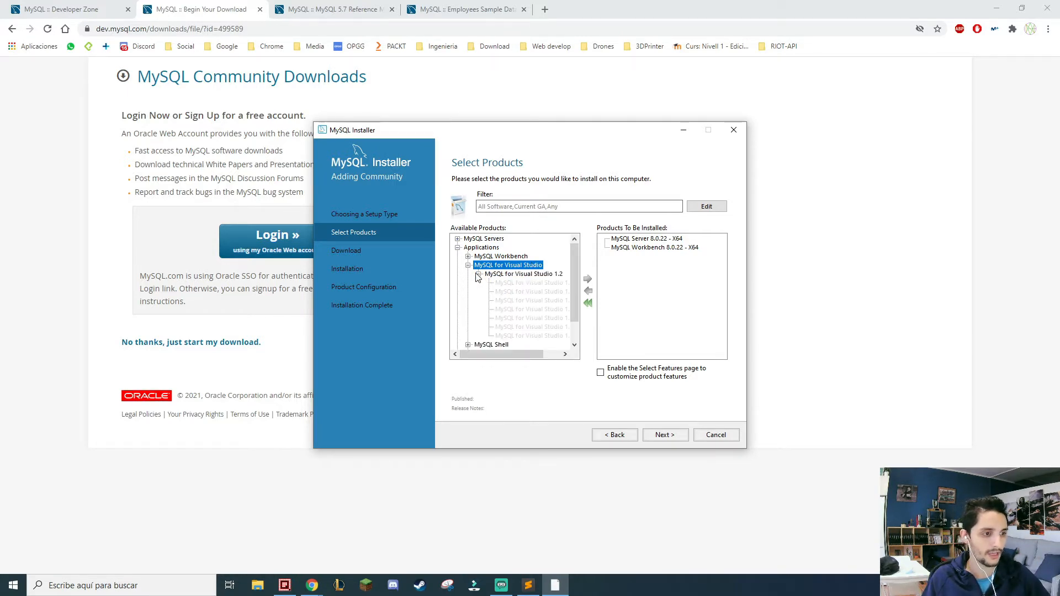
{"action": "left_click", "coordinate": [479, 274]}
{"action": "left_click", "coordinate": [468, 265]}
Add MySQL Shell 8.0.22 - X64 from the available applications to the products to be installed.
{"action": "left_click", "coordinate": [468, 274]}
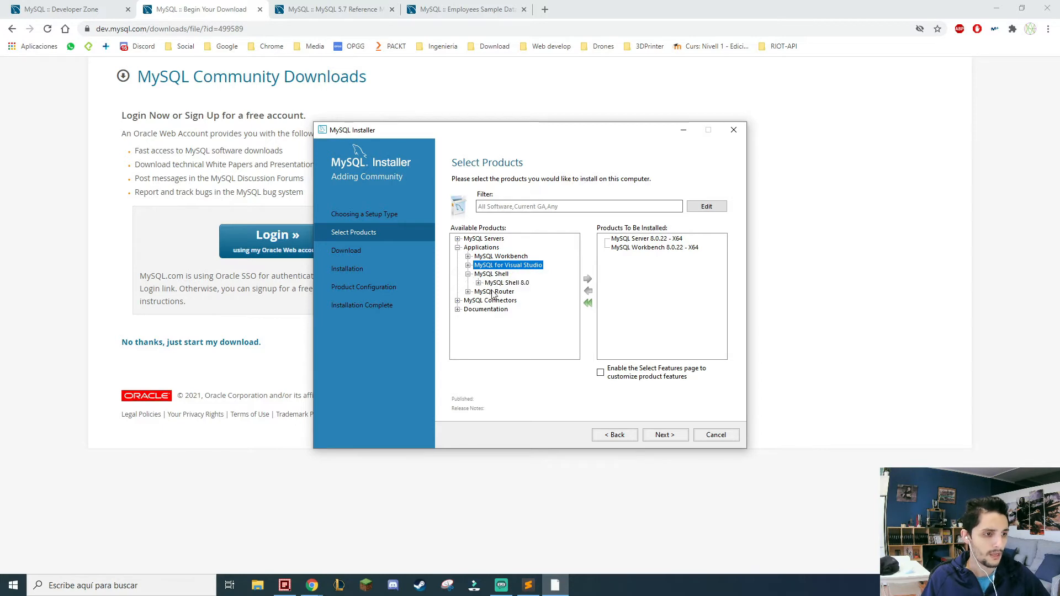
{"action": "left_click", "coordinate": [478, 283]}
{"action": "left_click", "coordinate": [539, 249]}
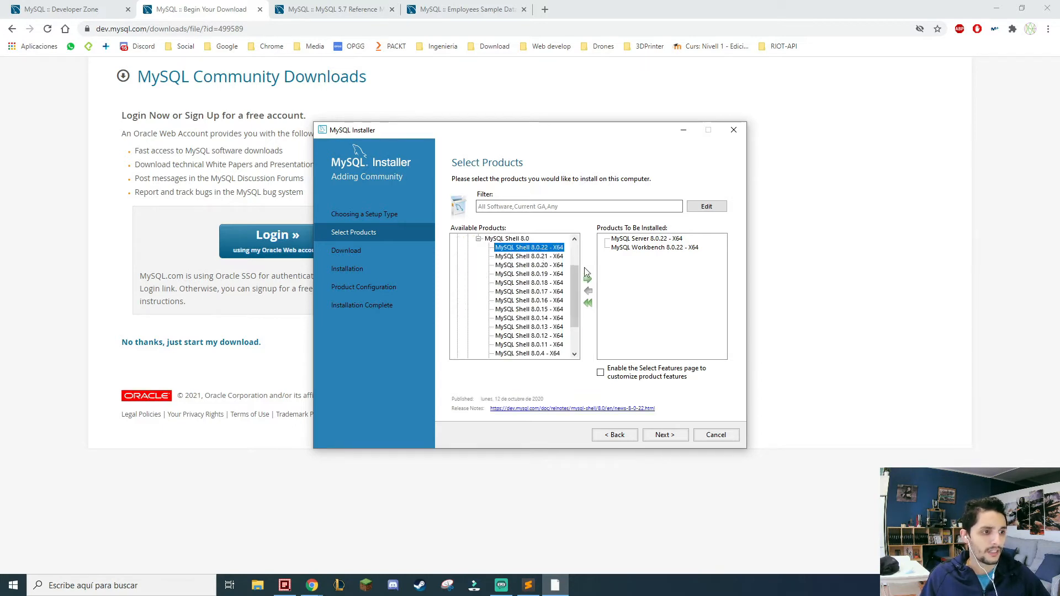
{"action": "left_click", "coordinate": [587, 278]}
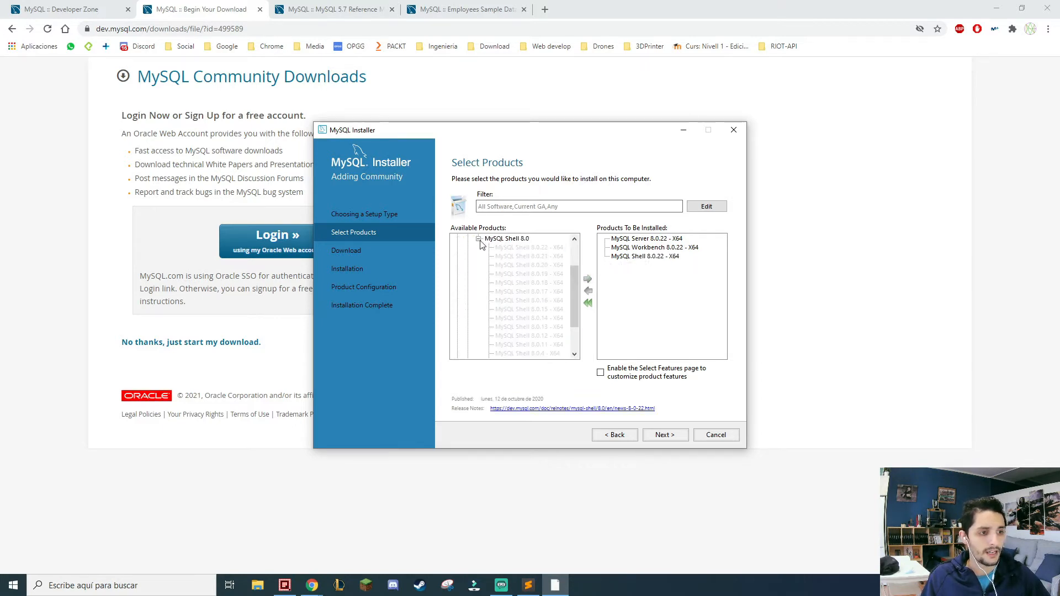
{"action": "left_click", "coordinate": [479, 240]}
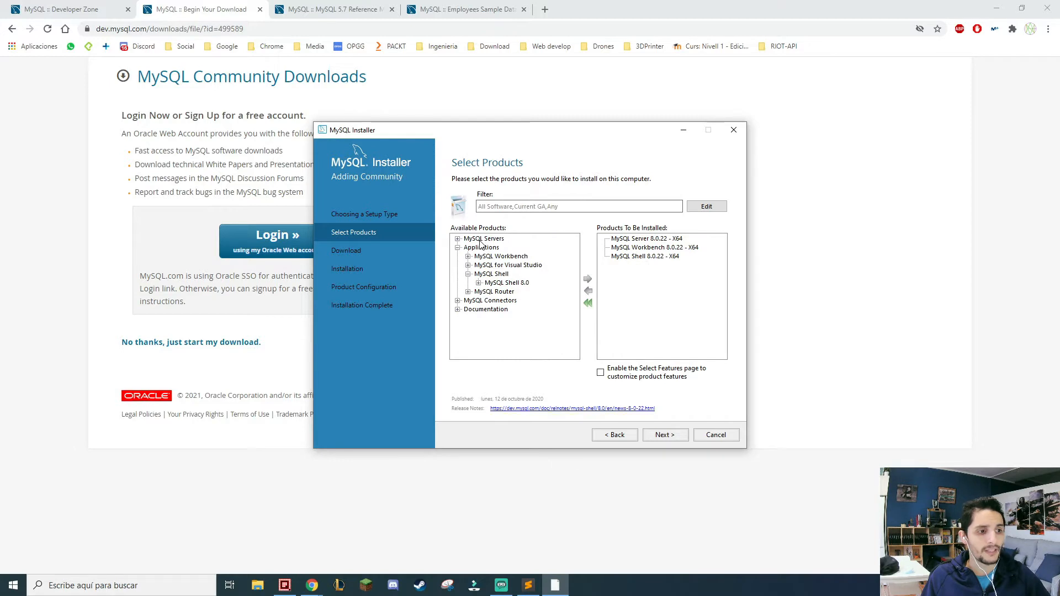
{"action": "left_click", "coordinate": [468, 274]}
Add MySQL Router 8.0.22 - X64 from the available applications to the products to be installed.
{"action": "left_click", "coordinate": [468, 283]}
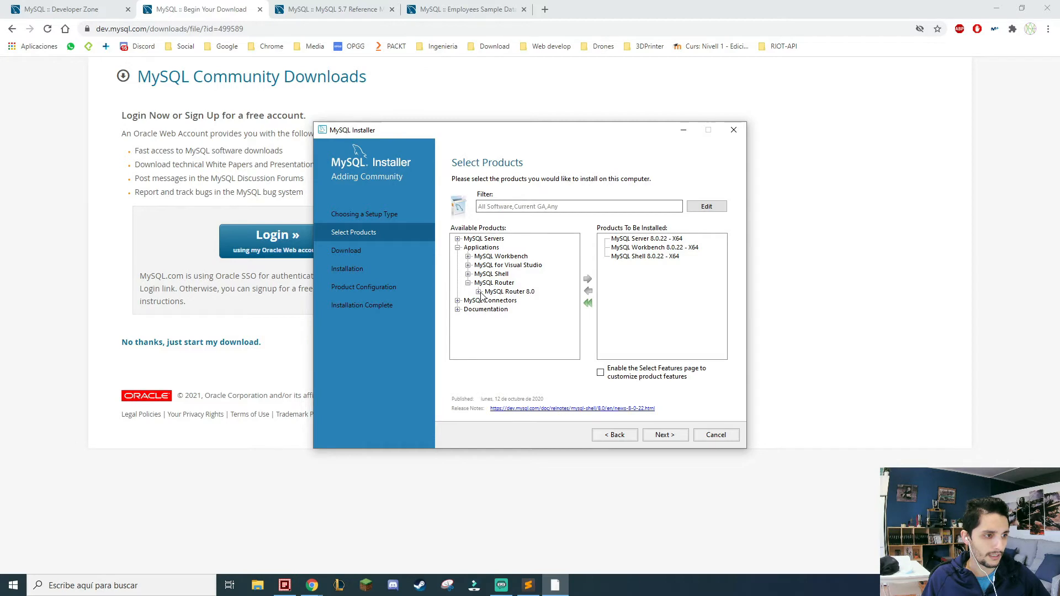
{"action": "left_click", "coordinate": [478, 292]}
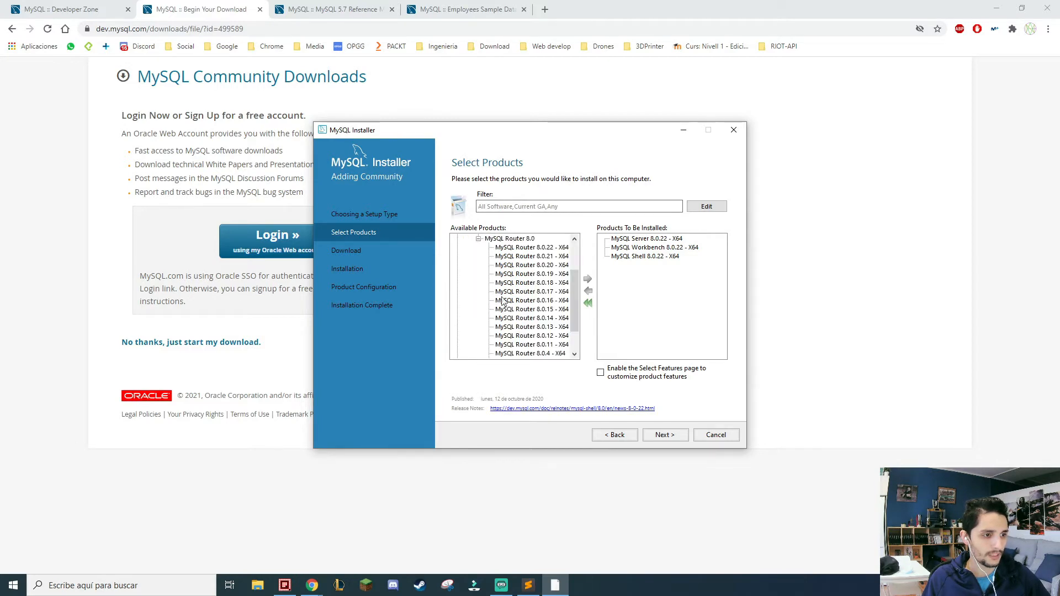
{"action": "left_click", "coordinate": [534, 247]}
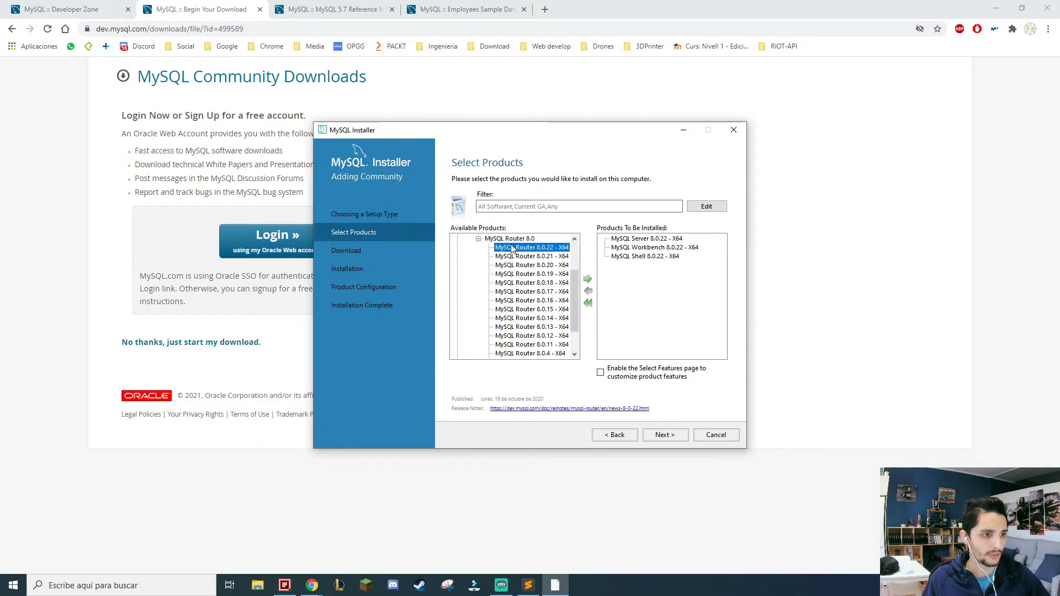
{"action": "left_click", "coordinate": [588, 279]}
{"action": "left_click", "coordinate": [468, 257]}
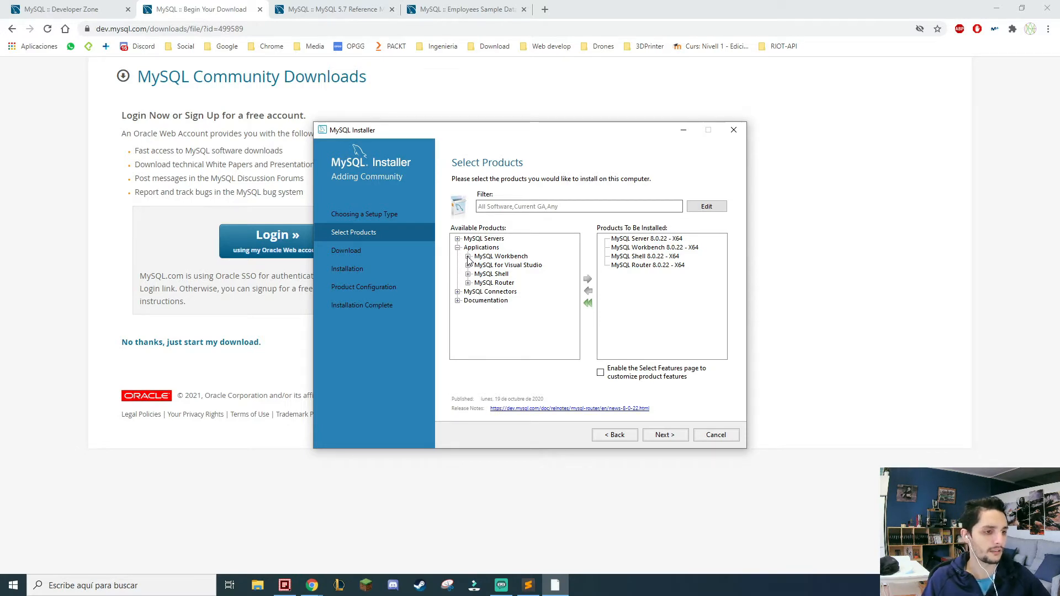
{"action": "left_click", "coordinate": [458, 249]}
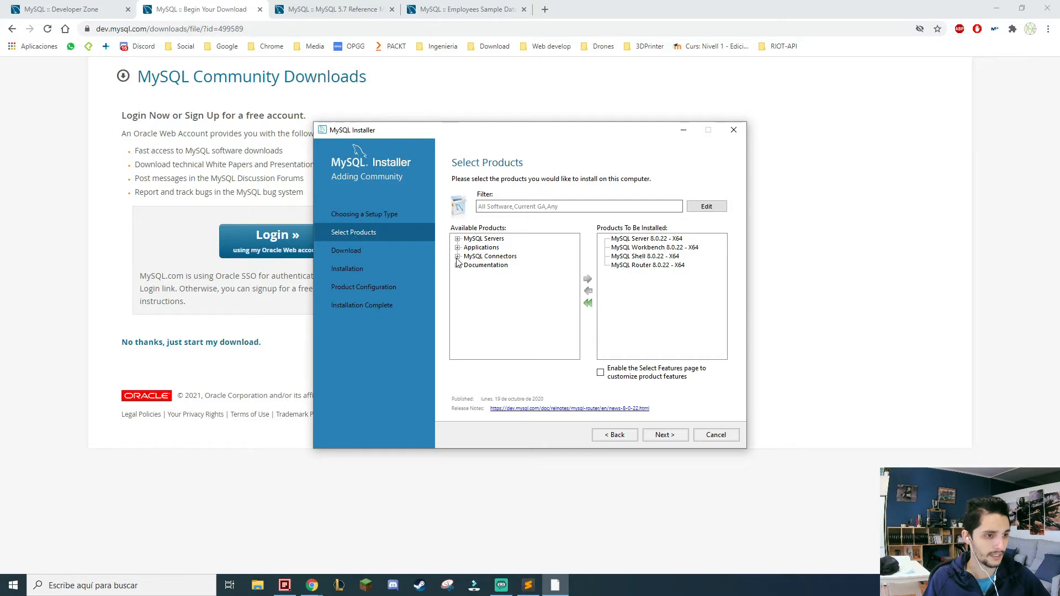
Review the available MySQL Connectors, including Connector/ODBC and Connector/C++, without adding any of them.
{"action": "left_click", "coordinate": [457, 257]}
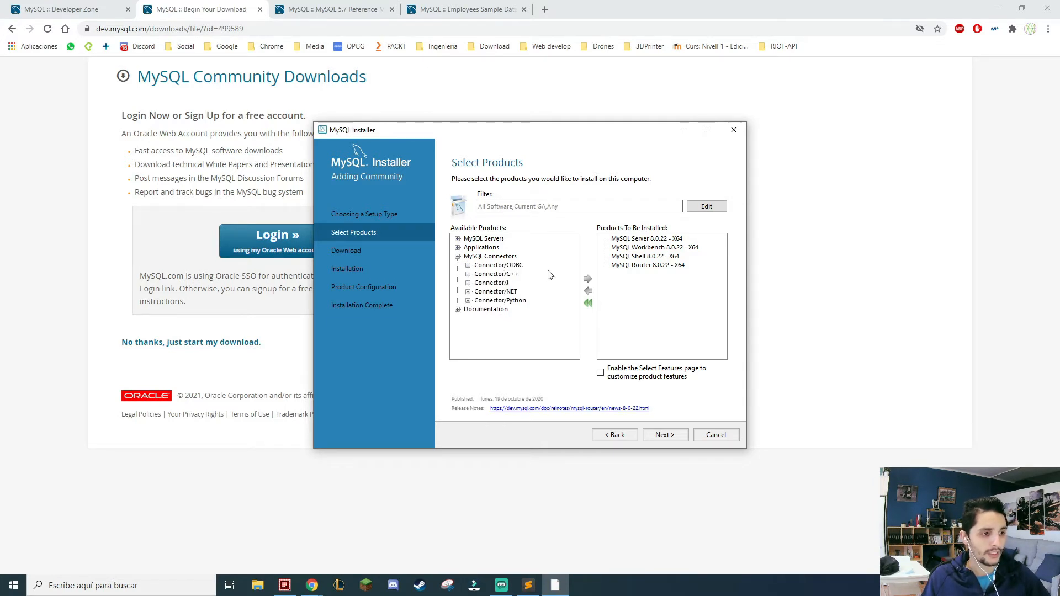
{"action": "left_click", "coordinate": [514, 268]}
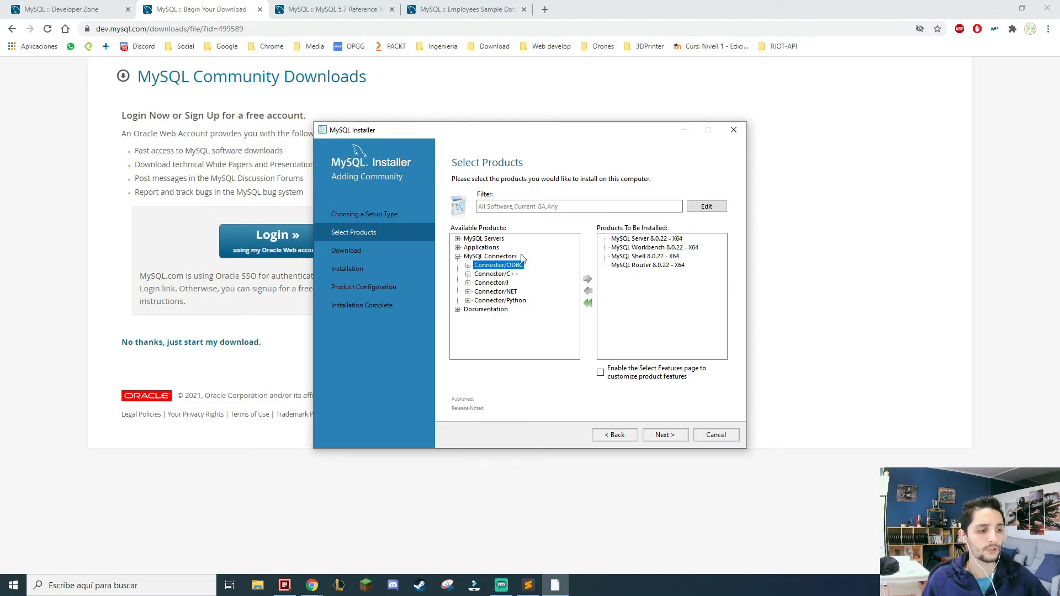
{"action": "left_click", "coordinate": [512, 273]}
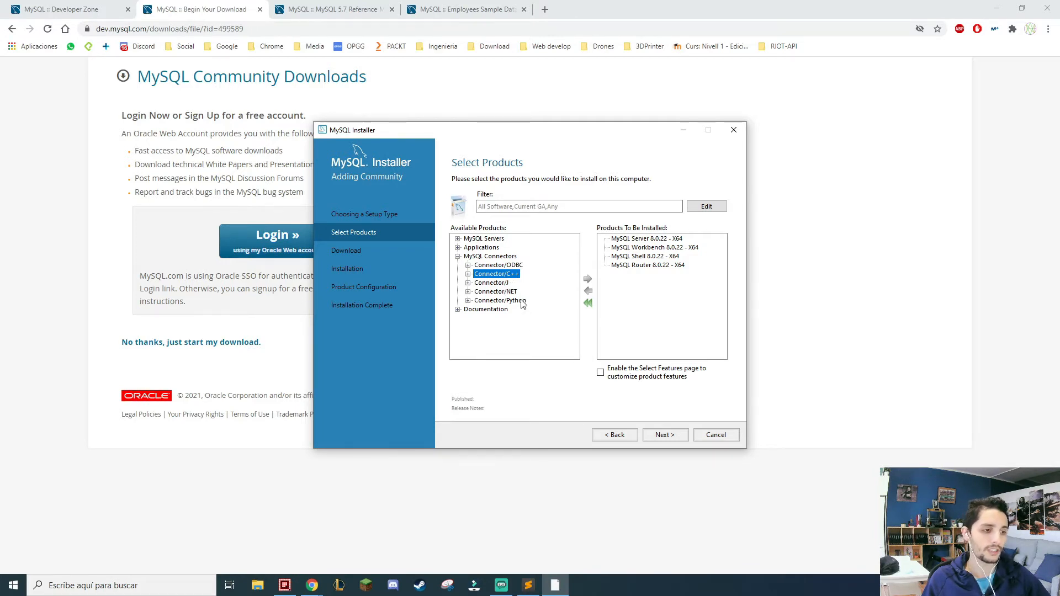
{"action": "left_click", "coordinate": [457, 257]}
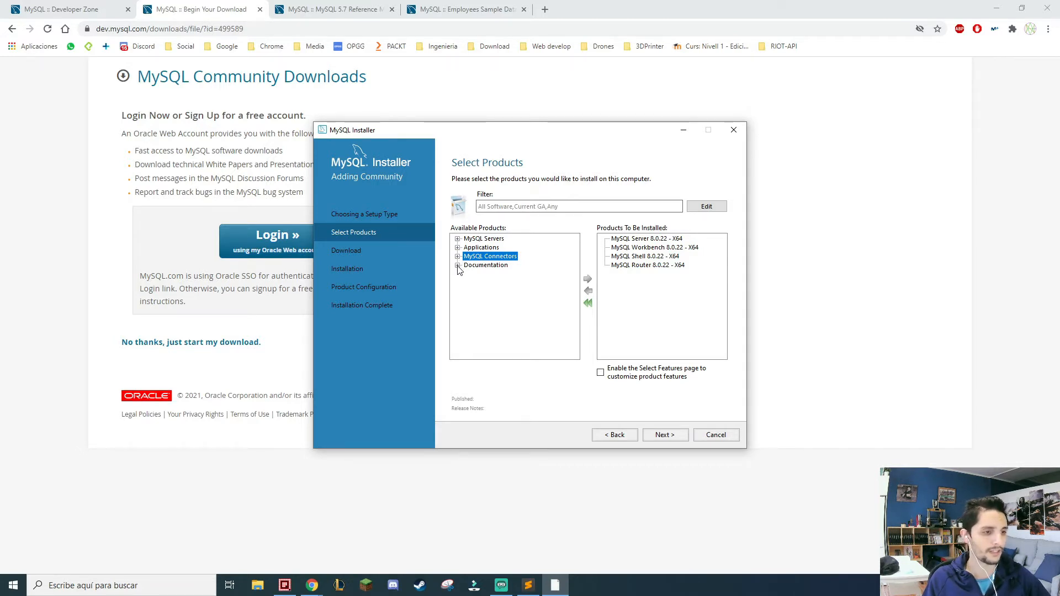
Add MySQL Documentation 8.0.22 - X86 from the available documentation to the products to be installed.
{"action": "left_click", "coordinate": [458, 266]}
{"action": "left_click", "coordinate": [469, 274]}
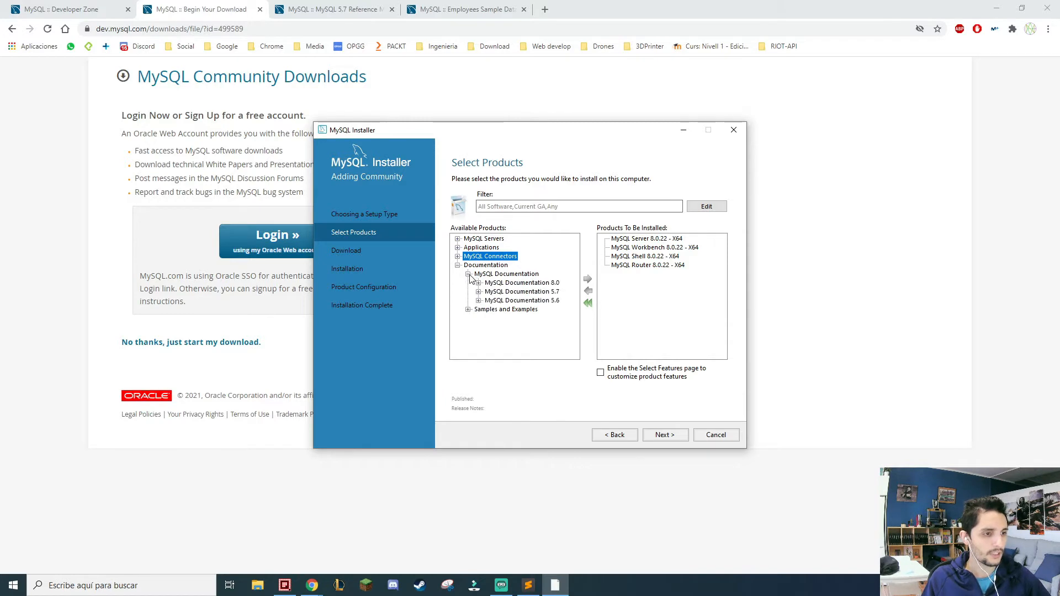
{"action": "left_click", "coordinate": [469, 310]}
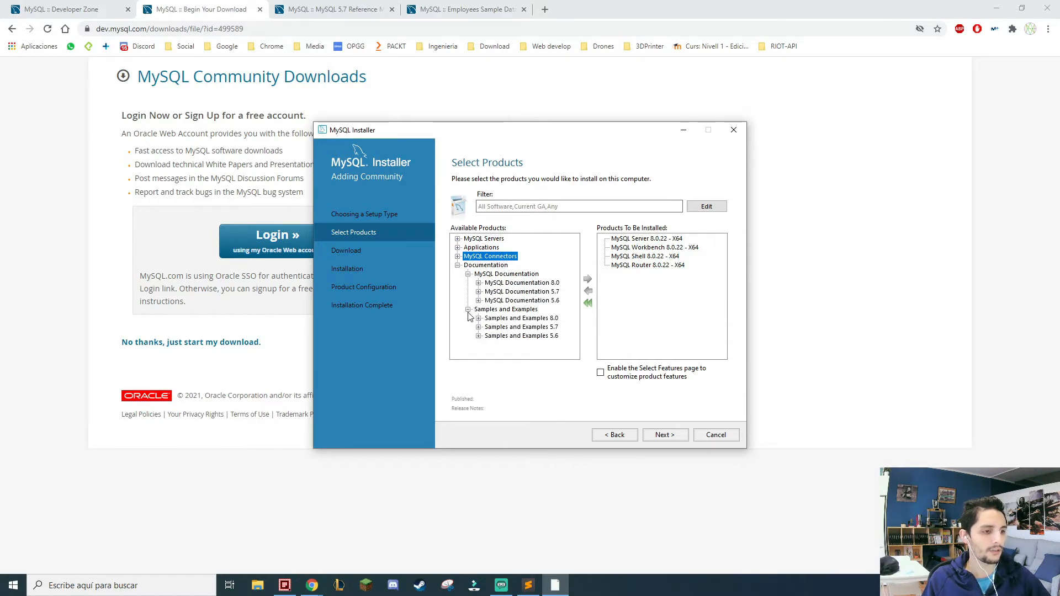
{"action": "left_click", "coordinate": [537, 284]}
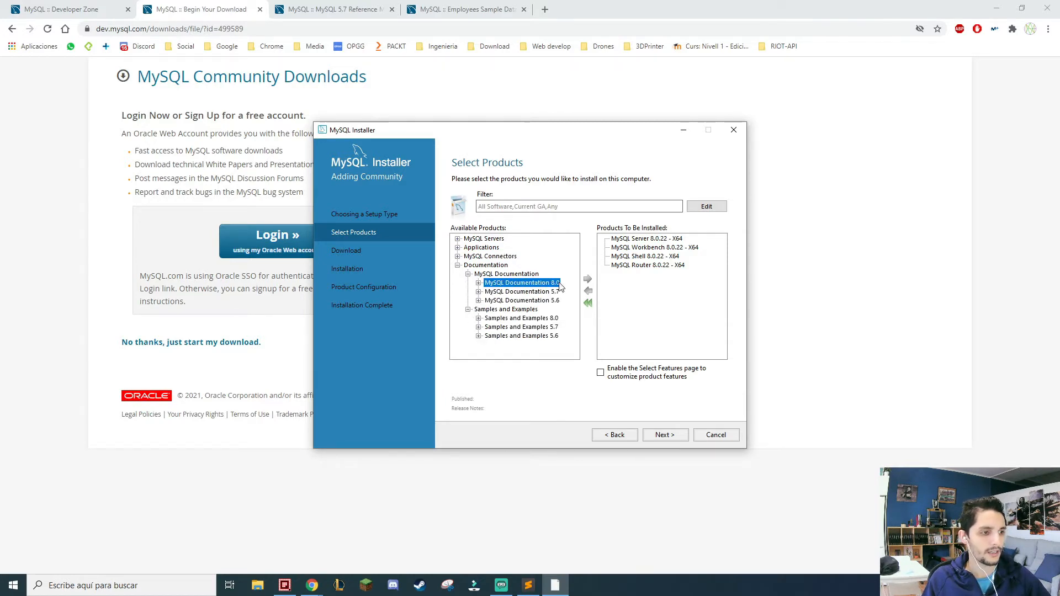
{"action": "left_click", "coordinate": [479, 283]}
{"action": "left_click", "coordinate": [541, 250]}
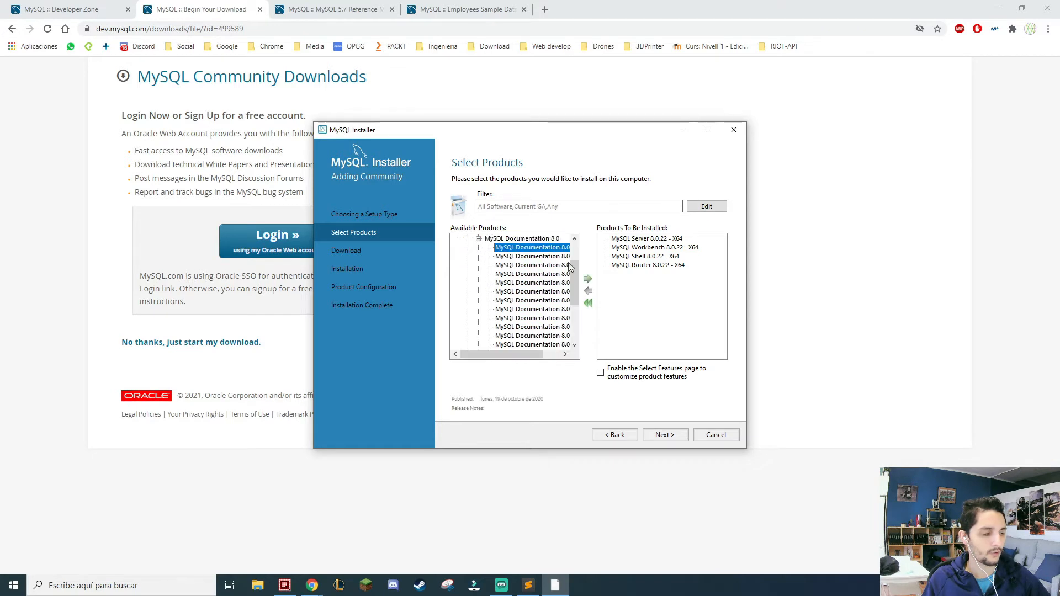
{"action": "left_click", "coordinate": [588, 280]}
{"action": "left_click", "coordinate": [479, 238]}
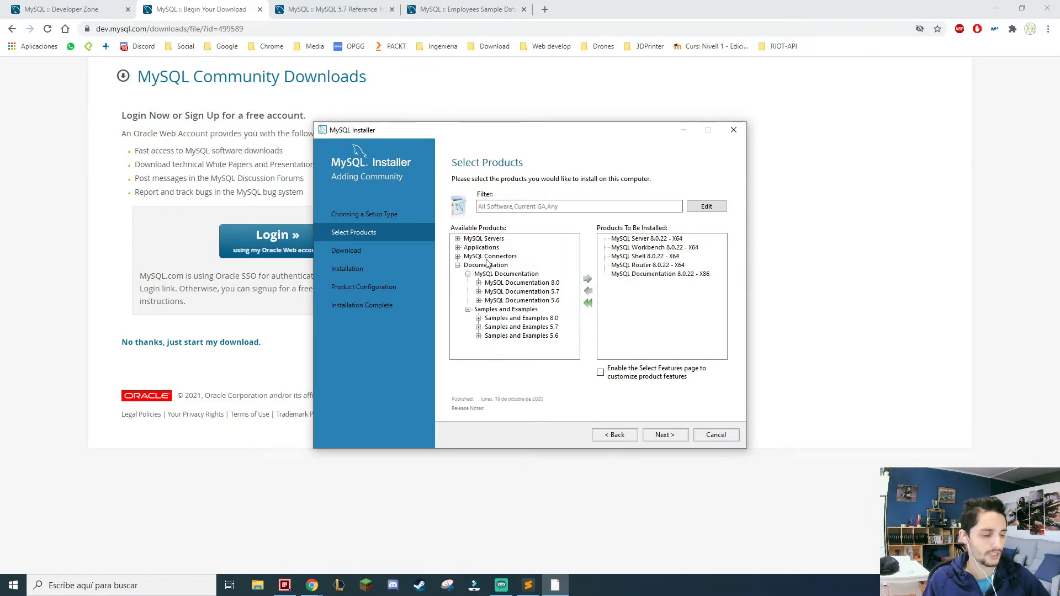
{"action": "left_click", "coordinate": [468, 274]}
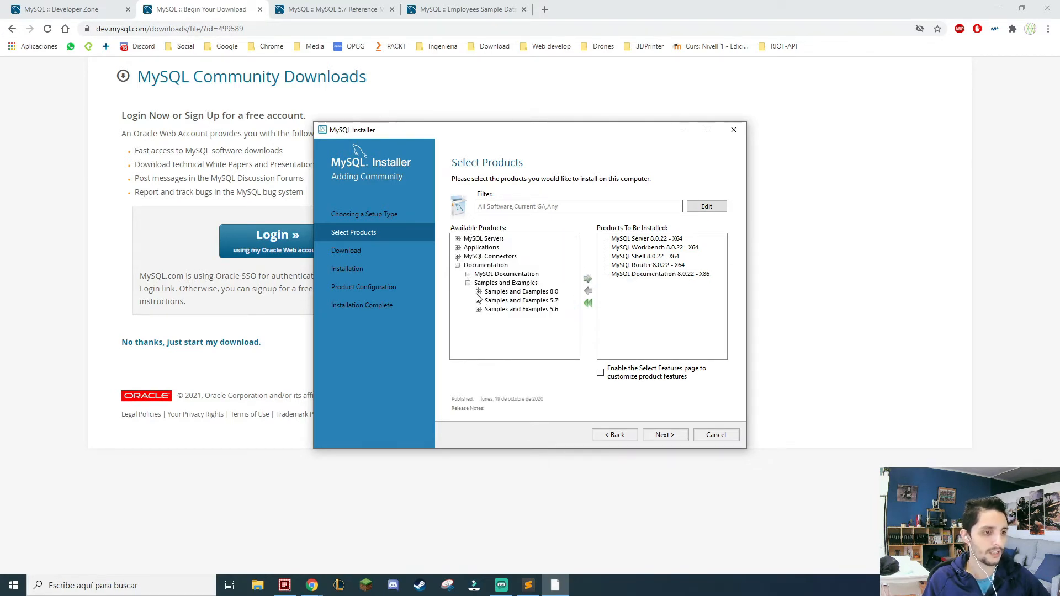
Add Samples and Examples 8.0.22 - X86 from the available documentation to the products to be installed.
{"action": "left_click", "coordinate": [478, 291]}
{"action": "left_click", "coordinate": [537, 249]}
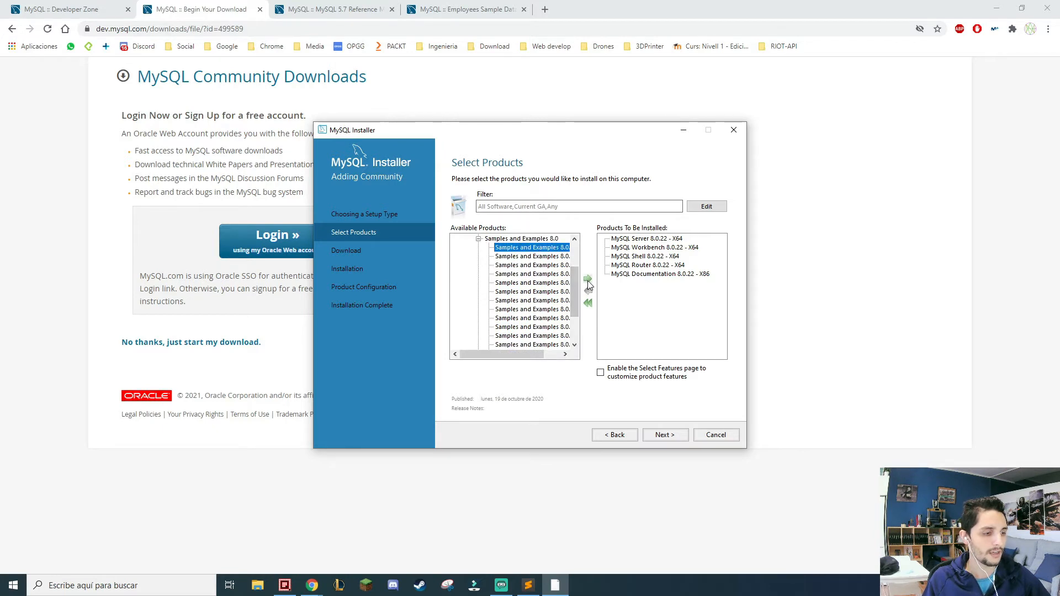
{"action": "left_click_drag", "start_coordinate": [525, 355], "coordinate": [476, 355]}
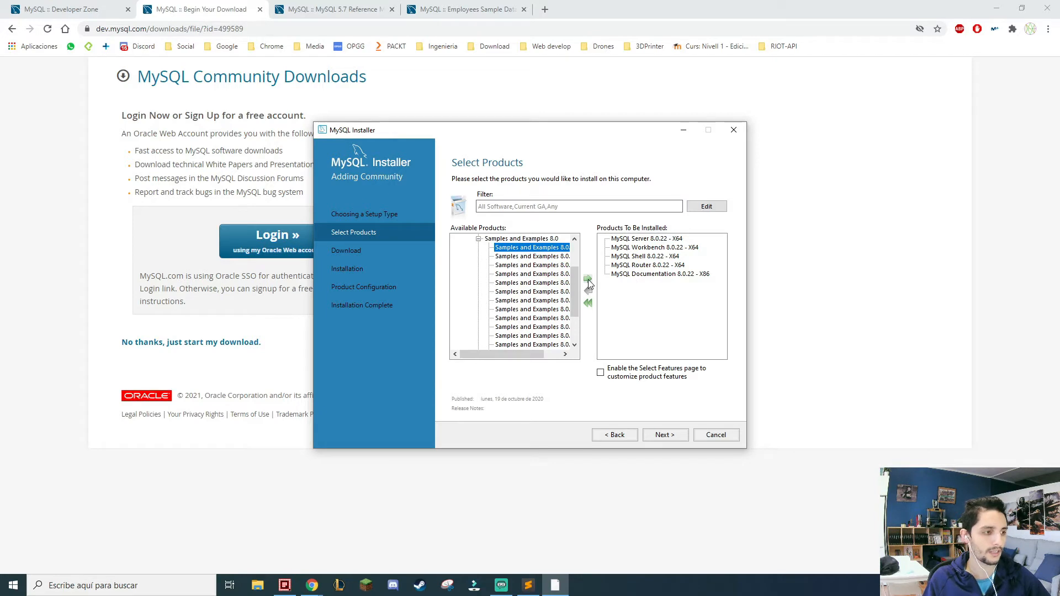
{"action": "left_click", "coordinate": [589, 283]}
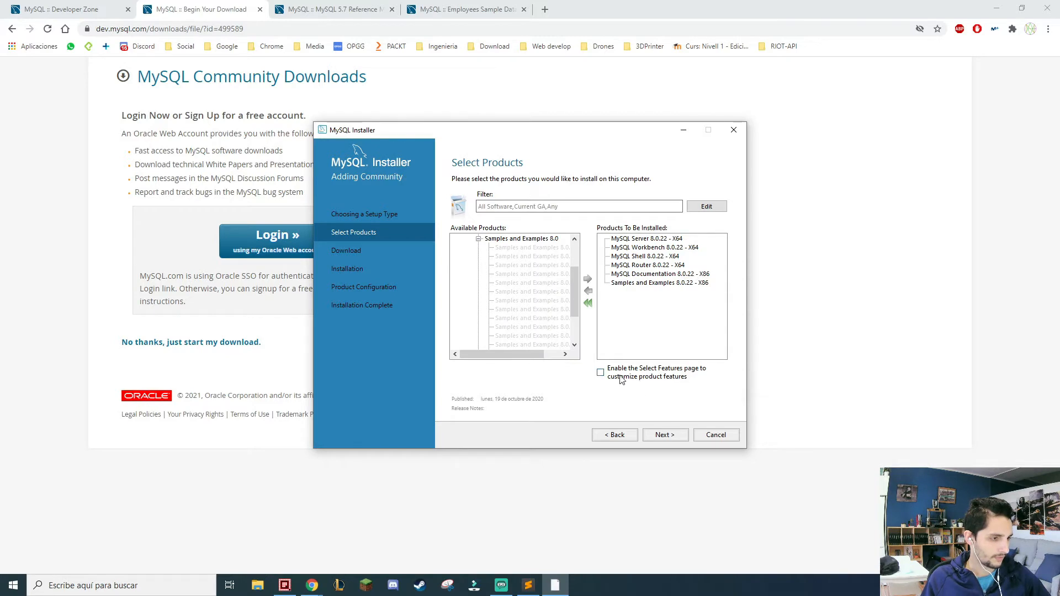
Accept the product selection, keep the existing MySQL Shell 8.0 install directory despite the path warning, and start downloading the products.
{"action": "left_click", "coordinate": [678, 436]}
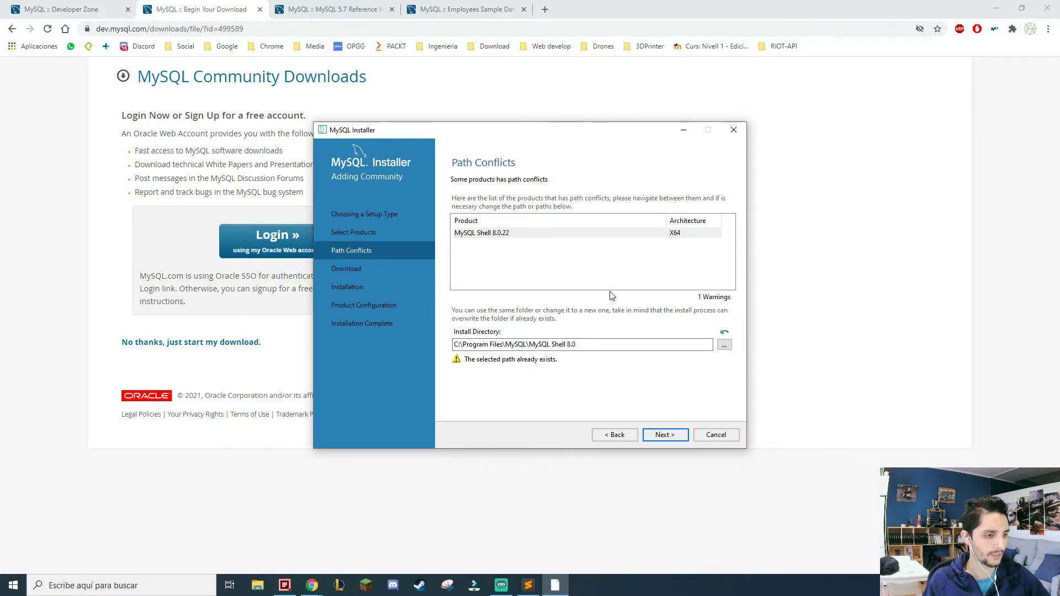
{"action": "left_click", "coordinate": [679, 436]}
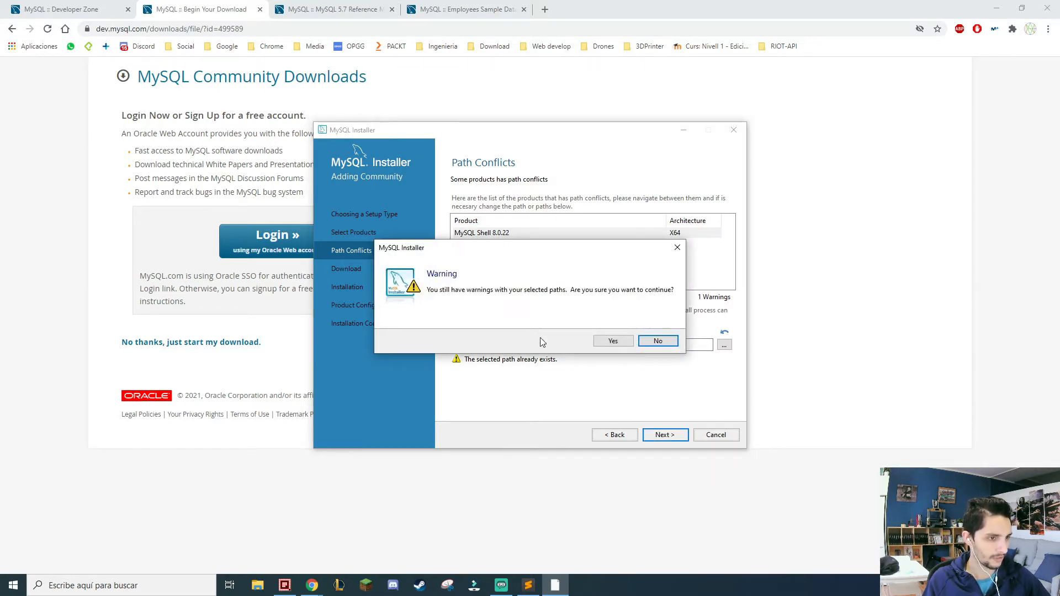
{"action": "left_click", "coordinate": [614, 341]}
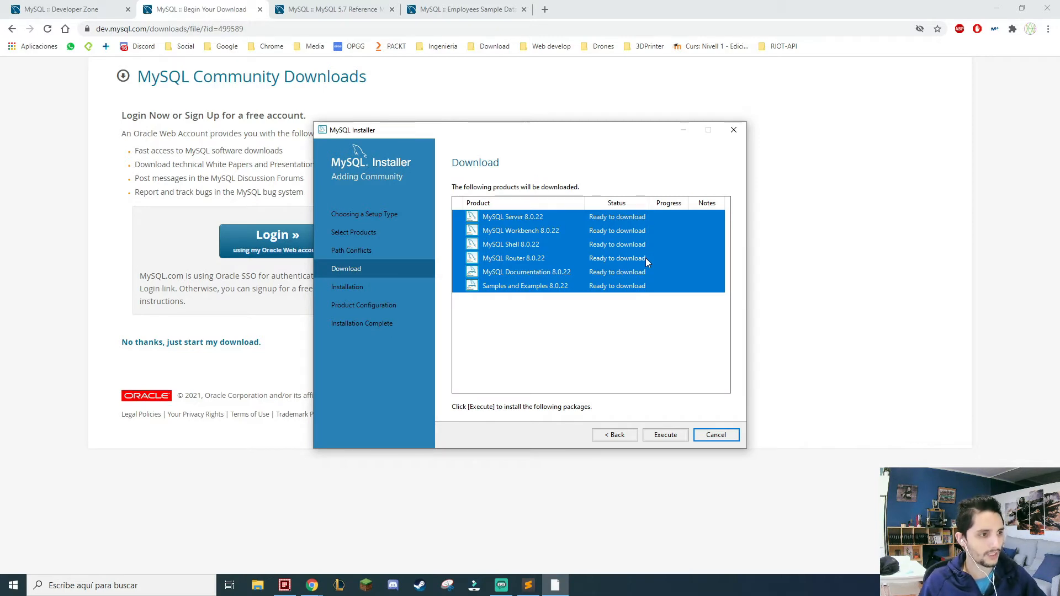
{"action": "left_click", "coordinate": [668, 435]}
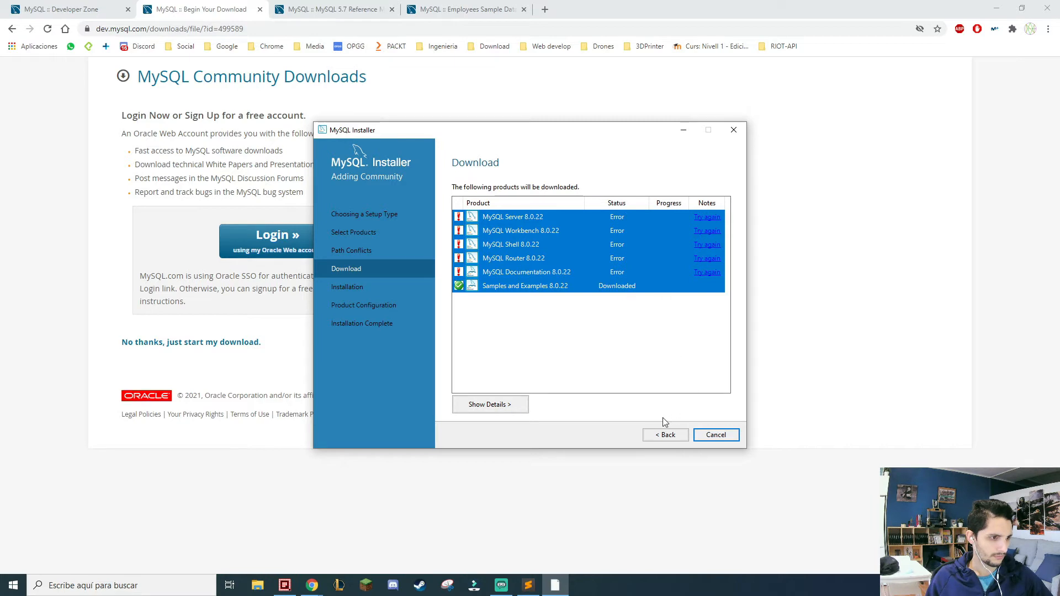
Return to the path conflicts page, accept the path warning again and restart the download of the remaining products.
{"action": "left_click", "coordinate": [666, 435]}
{"action": "left_click", "coordinate": [666, 435]}
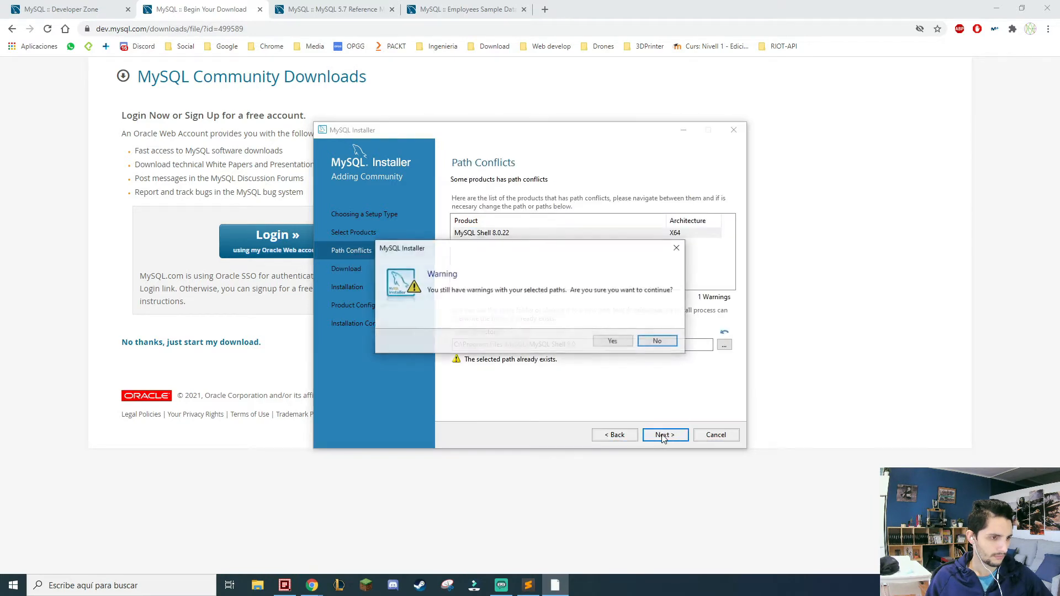
{"action": "left_click", "coordinate": [623, 343]}
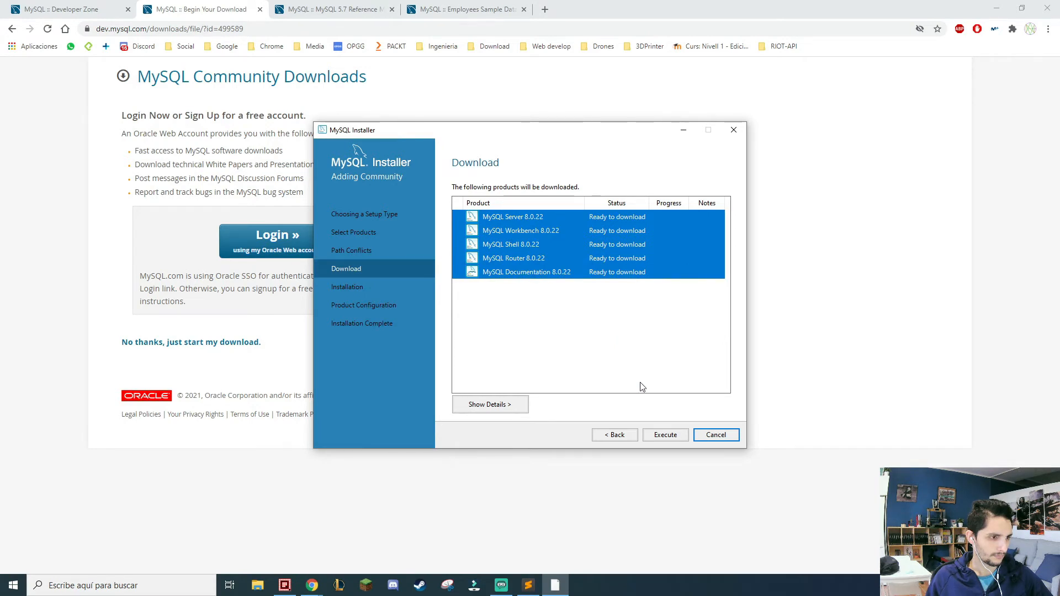
{"action": "left_click", "coordinate": [664, 435]}
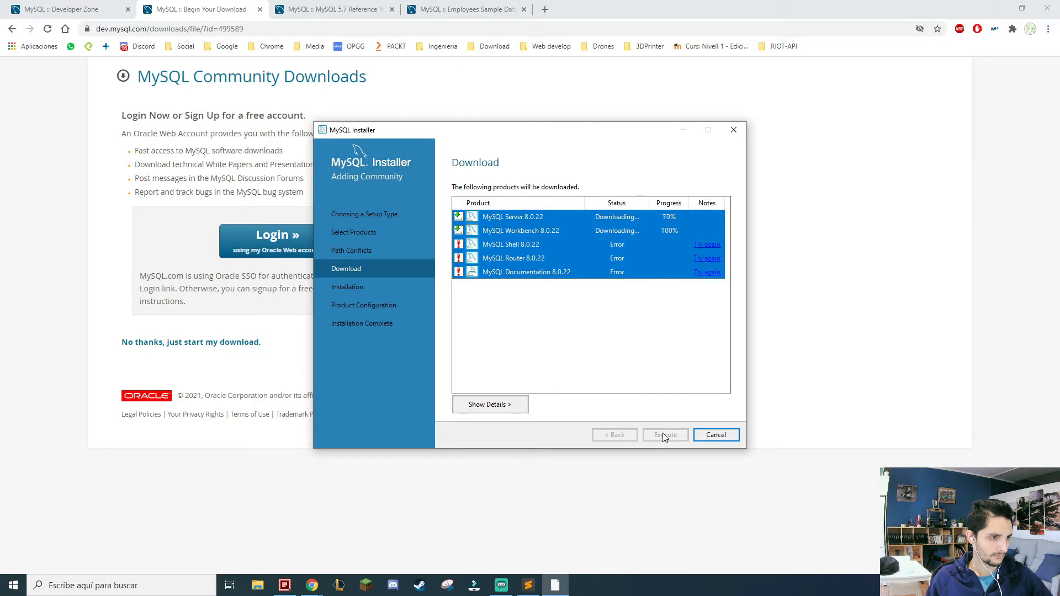
Retry the failed product downloads, including MySQL Shell 8.0.22 and MySQL Server 8.0.22.
{"action": "left_click", "coordinate": [714, 246]}
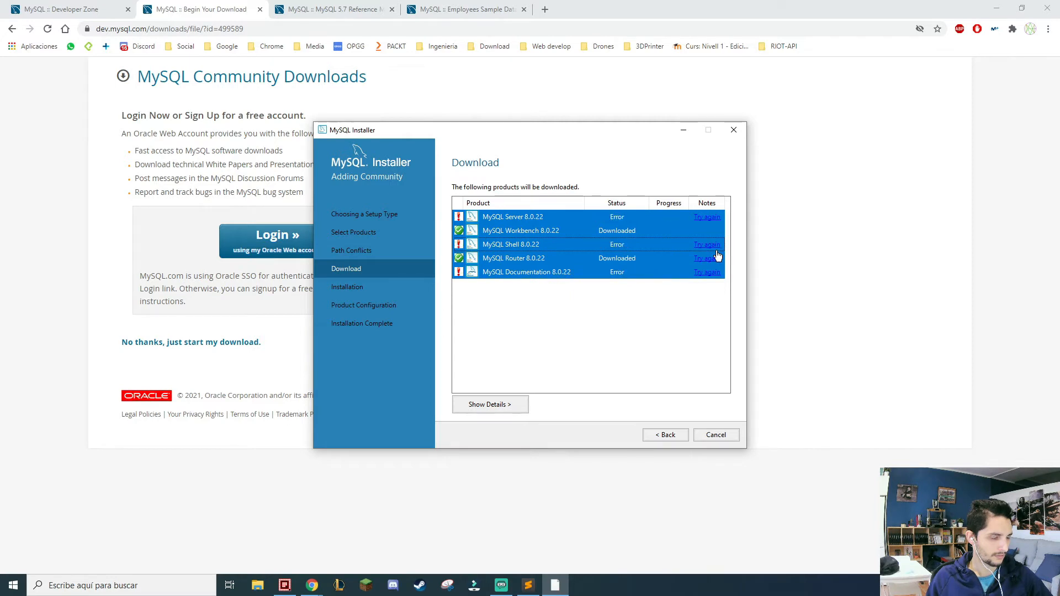
{"action": "left_click", "coordinate": [707, 217]}
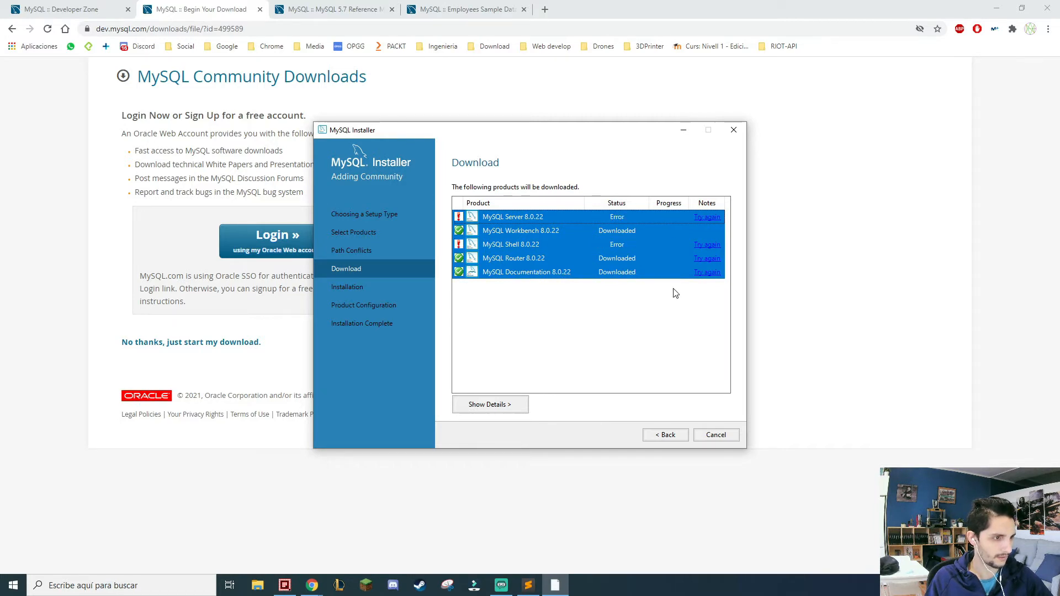
{"action": "left_click", "coordinate": [710, 218]}
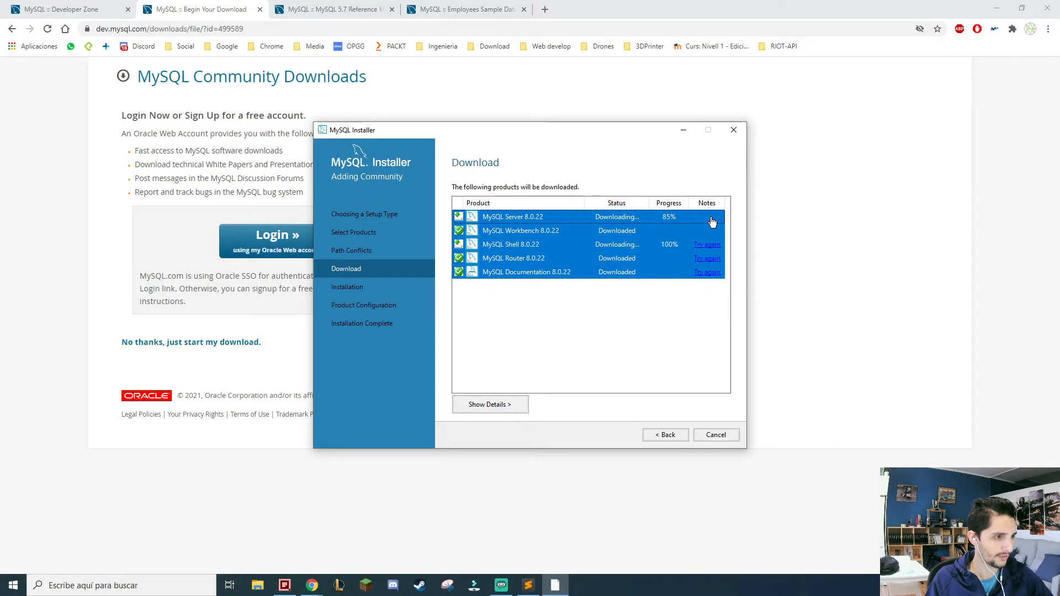
{"action": "left_click", "coordinate": [709, 218]}
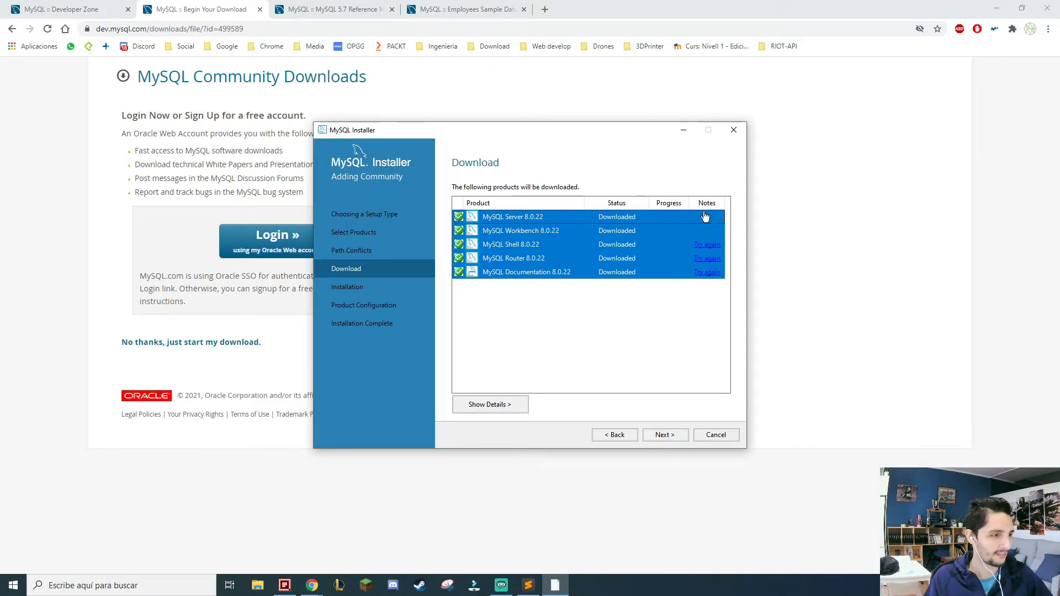
Proceed to the installation stage and start installing the six downloaded MySQL products.
{"action": "left_click", "coordinate": [666, 436]}
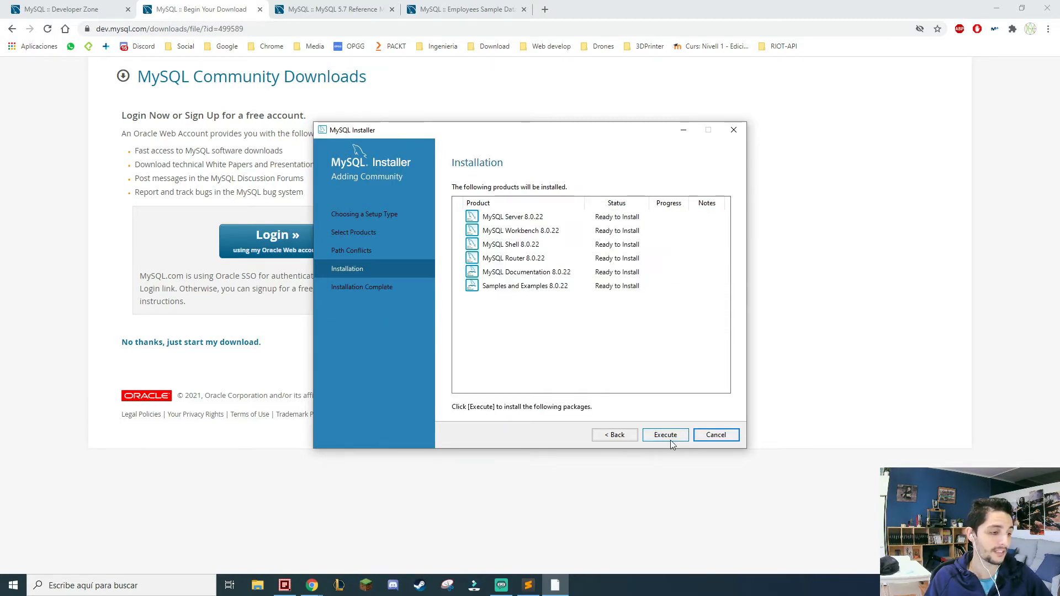
{"action": "left_click", "coordinate": [671, 438]}
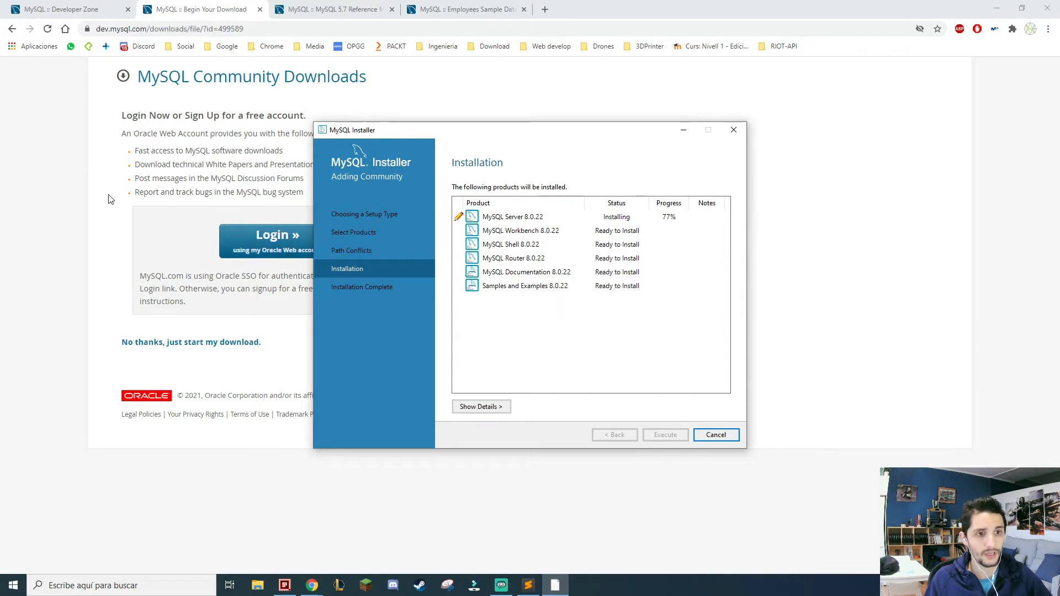
Check the MySQL Installer 8.0.22 downloads page in the browser, and return to the installer's progress.
{"action": "left_click", "coordinate": [193, 8]}
{"action": "left_click", "coordinate": [11, 28]}
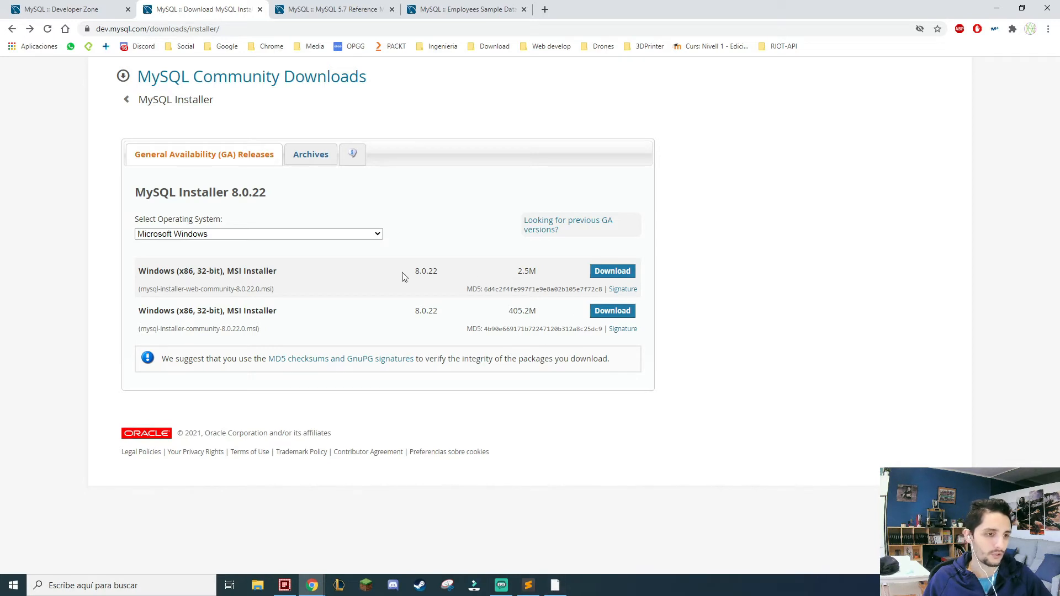
{"action": "left_click", "coordinate": [555, 584]}
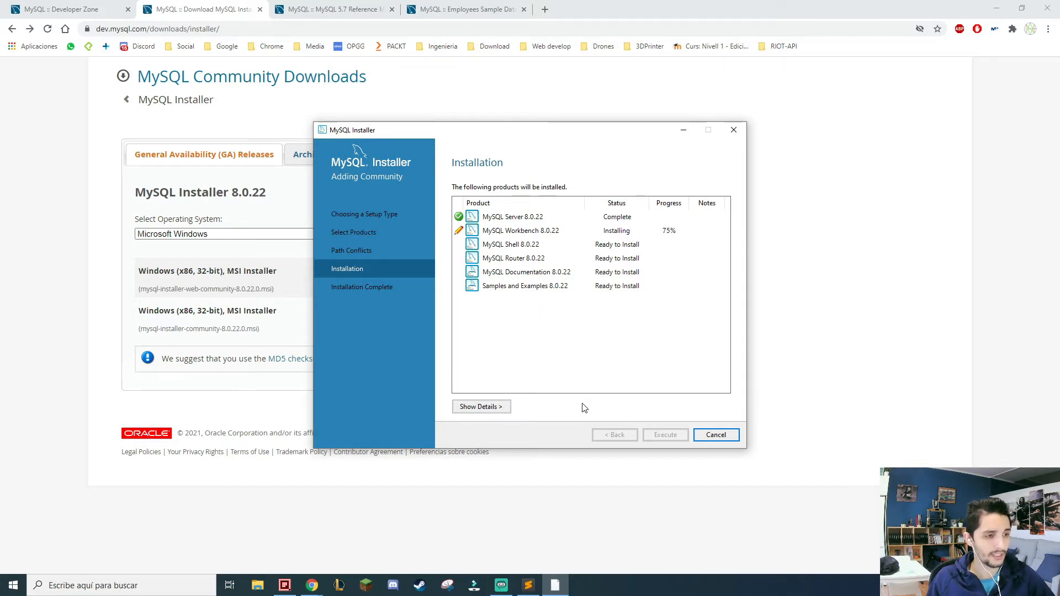
Search Windows for "mysql" to check which MySQL applications are installed.
{"action": "left_click", "coordinate": [187, 585]}
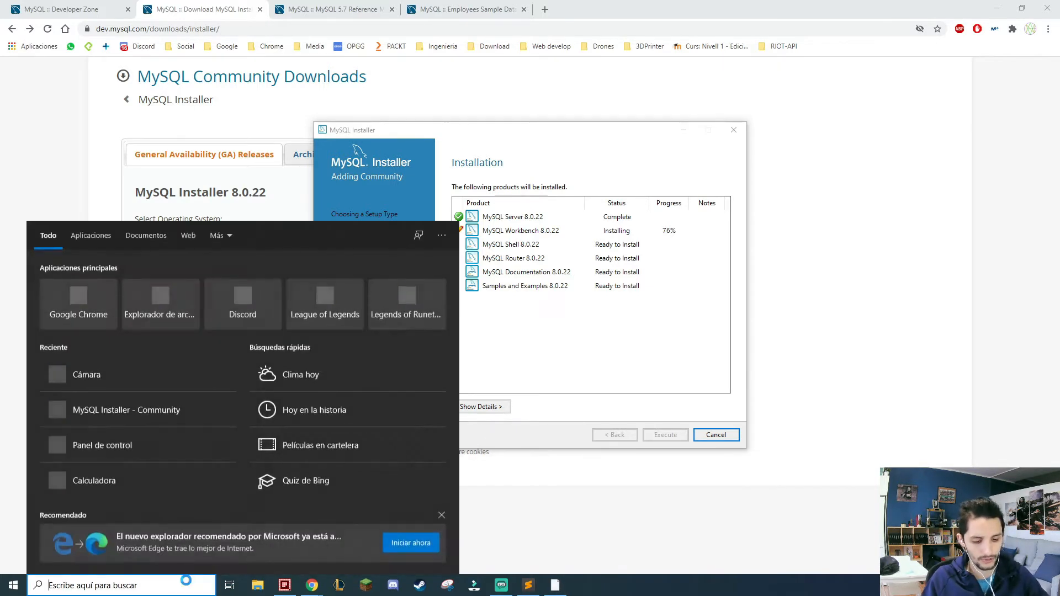
{"action": "type", "text": "mysql"}
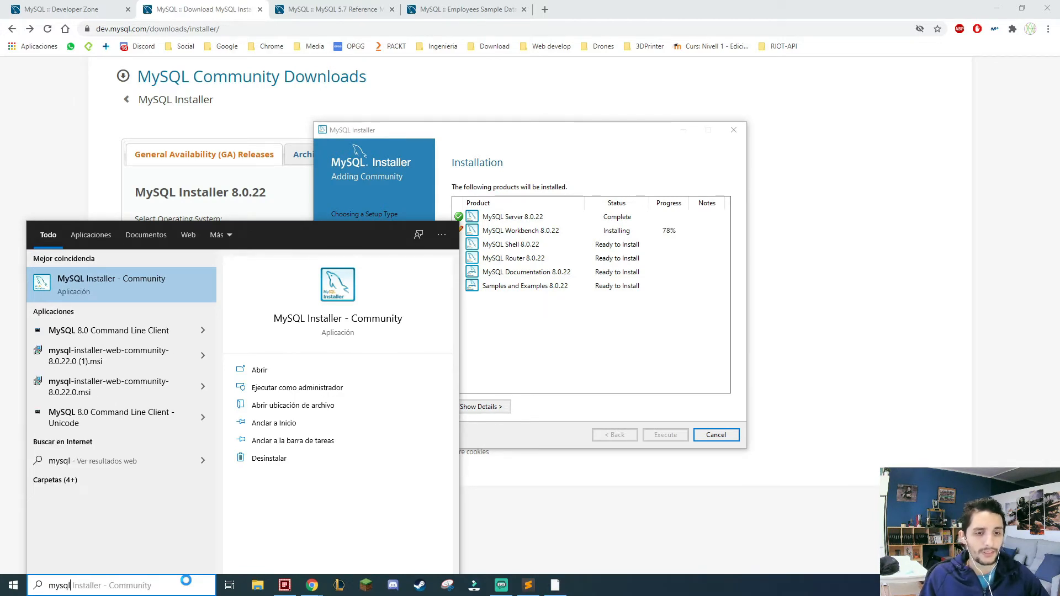
{"action": "key", "text": "Down"}
{"action": "key", "text": "Up"}
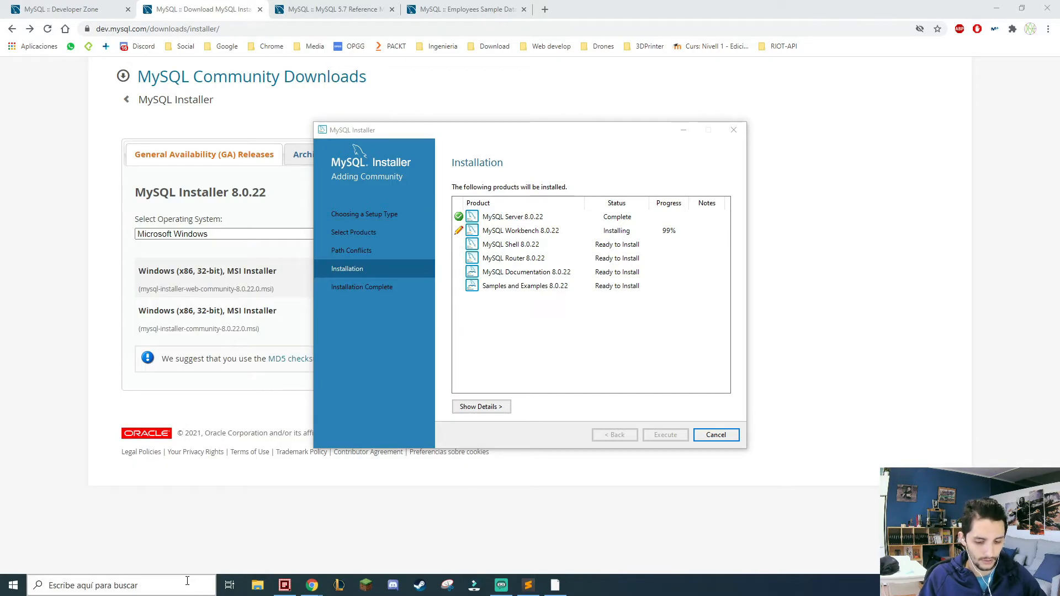
Search Windows for "serv", clear the query and close the search.
{"action": "left_click", "coordinate": [188, 585]}
{"action": "type", "text": "serv"}
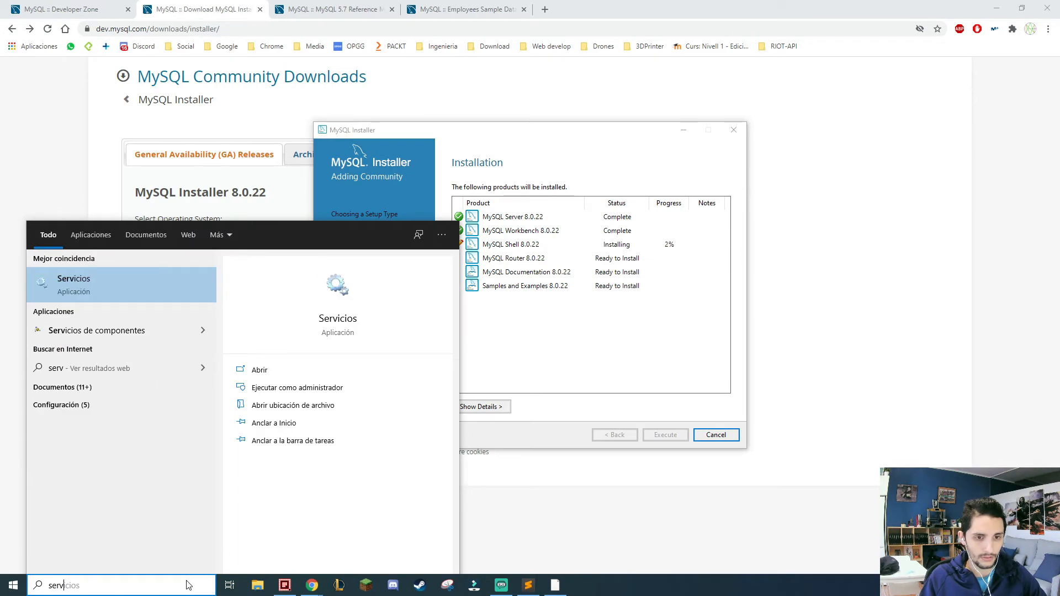
{"action": "key", "text": "BackSpace"}
{"action": "key", "text": "BackSpace"}
{"action": "key", "text": "BackSpace"}
{"action": "key", "text": "BackSpace"}
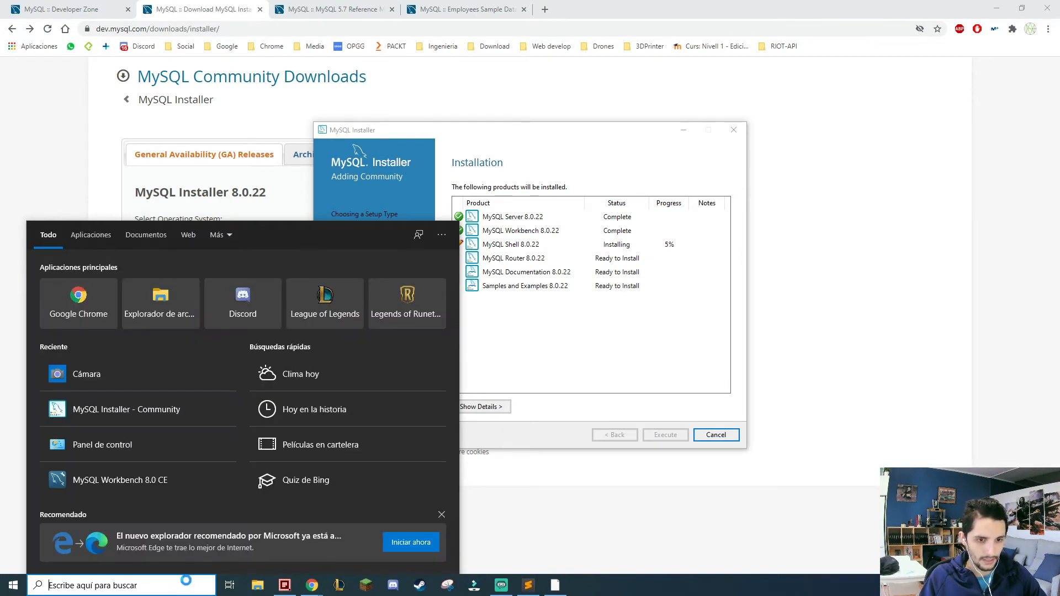
{"action": "key", "text": "Escape"}
Search Windows for "work" to look for MySQL Workbench, and close the search without launching anything.
{"action": "left_click", "coordinate": [187, 584]}
{"action": "type", "text": "work"}
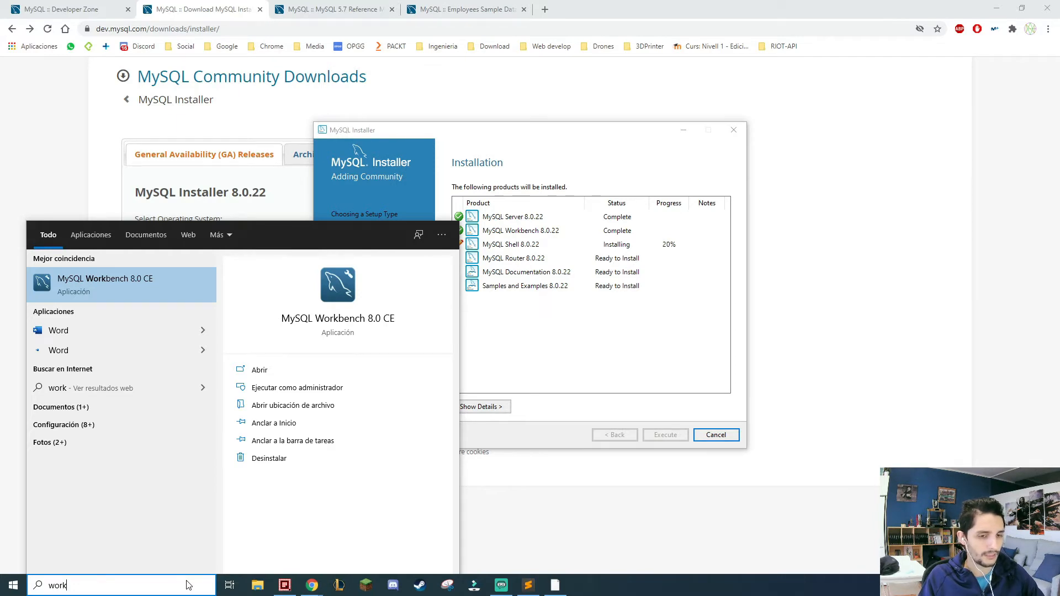
{"action": "key", "text": "Escape"}
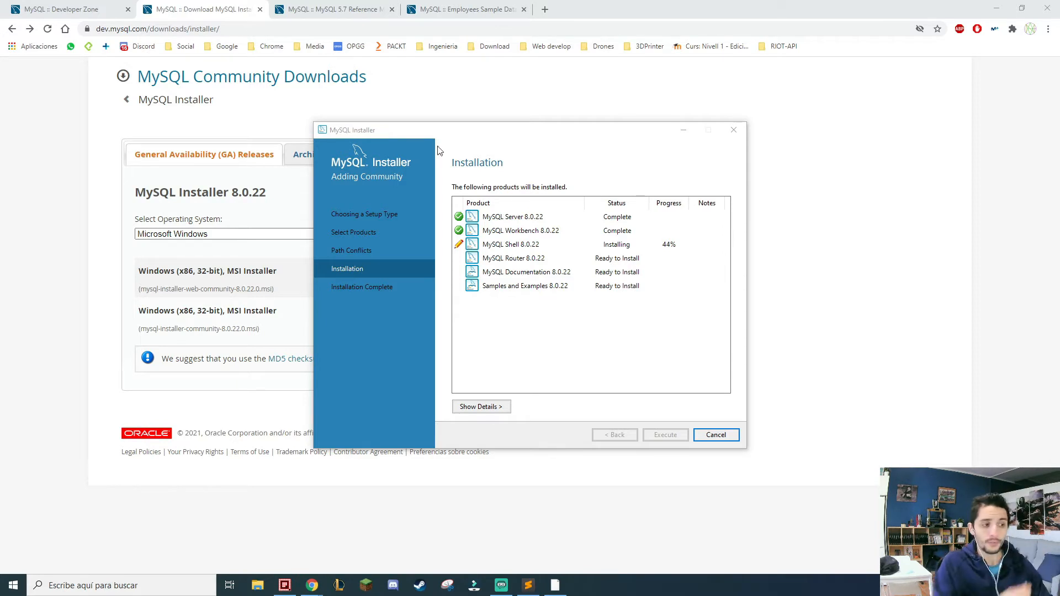
Switch to the Employees Sample Database documentation and move the MySQL Installer window aside so the table of contents stays uncovered.
{"action": "left_click", "coordinate": [339, 7]}
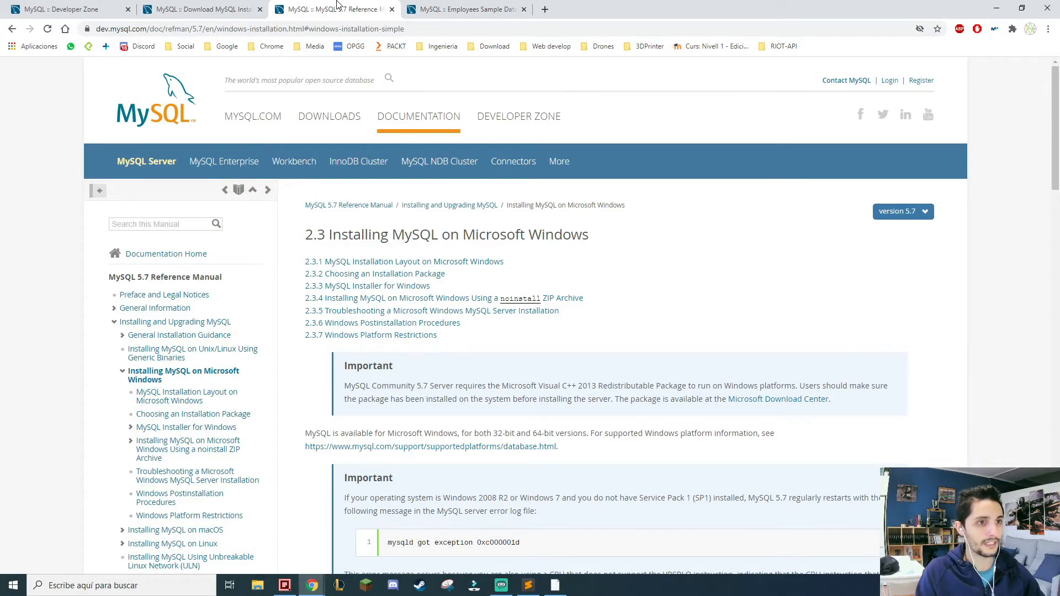
{"action": "left_click", "coordinate": [418, 8]}
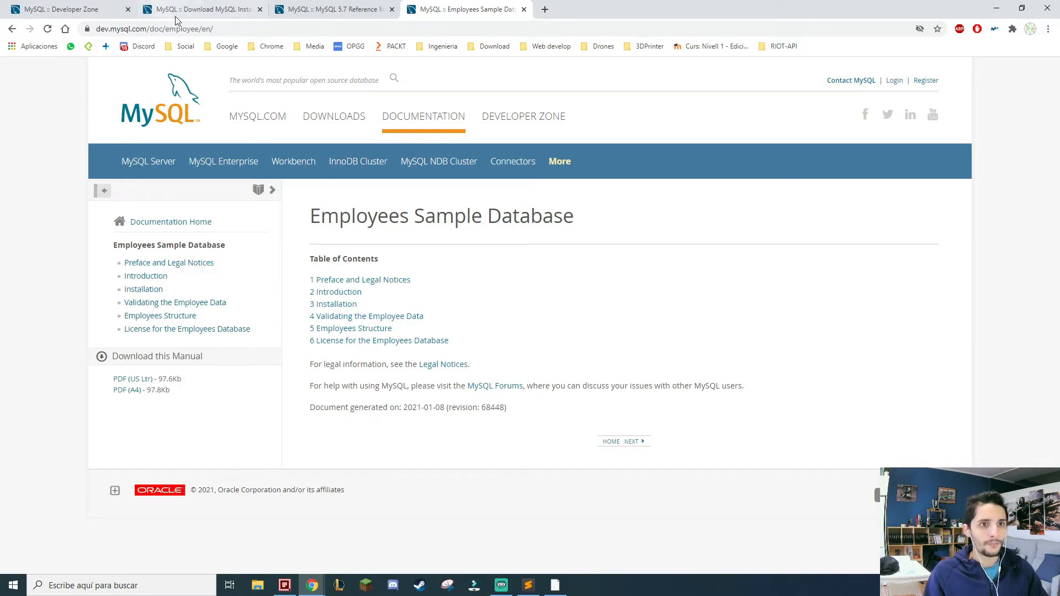
{"action": "left_click_drag", "start_coordinate": [127, 29], "coordinate": [237, 28]}
{"action": "left_click", "coordinate": [249, 28]}
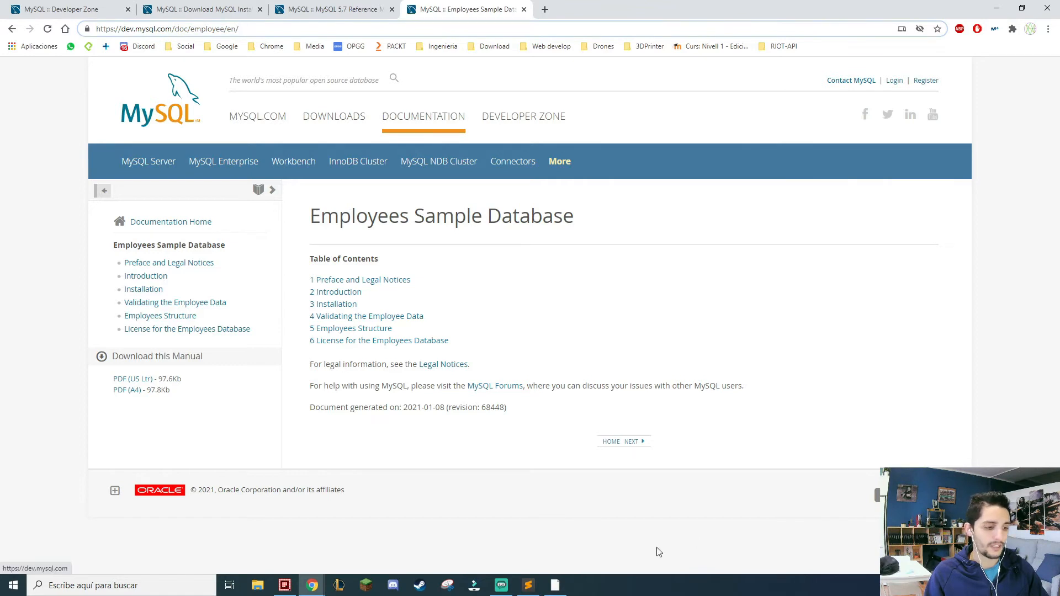
{"action": "left_click", "coordinate": [555, 585]}
{"action": "left_click_drag", "start_coordinate": [568, 135], "coordinate": [881, 16]}
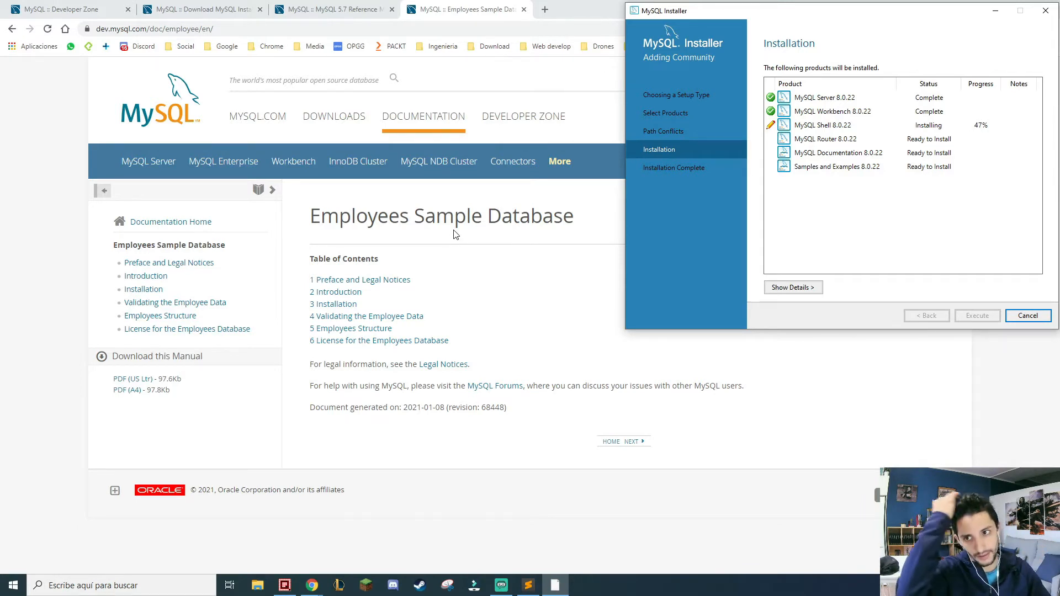
Open the Preface and Legal Notices chapter of the Employees Sample Database manual and skim it to the end.
{"action": "left_click", "coordinate": [409, 283]}
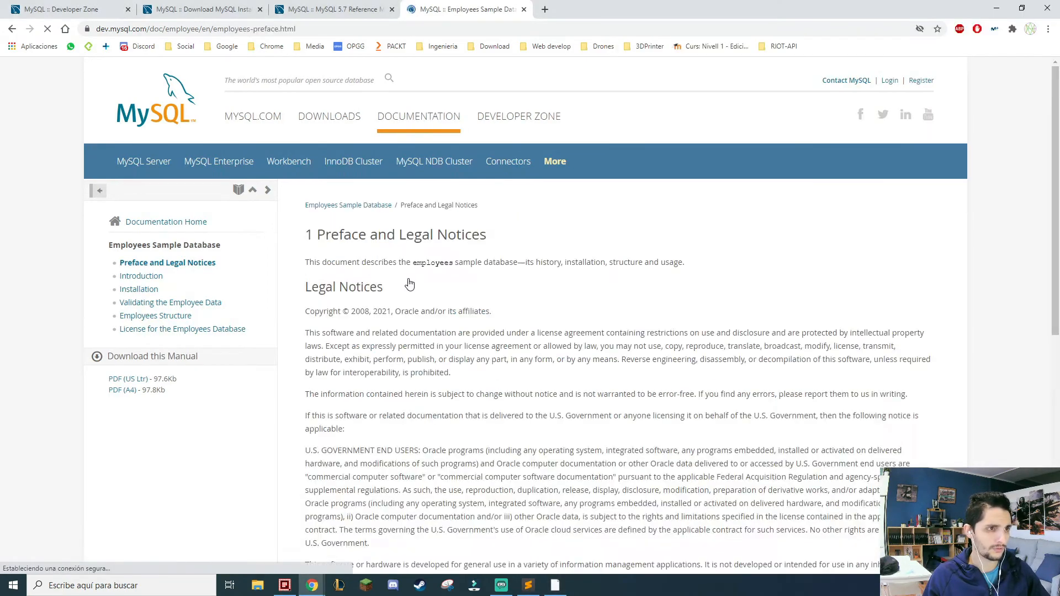
{"action": "scroll", "coordinate": [395, 313], "scroll_direction": "down", "scroll_amount": 5}
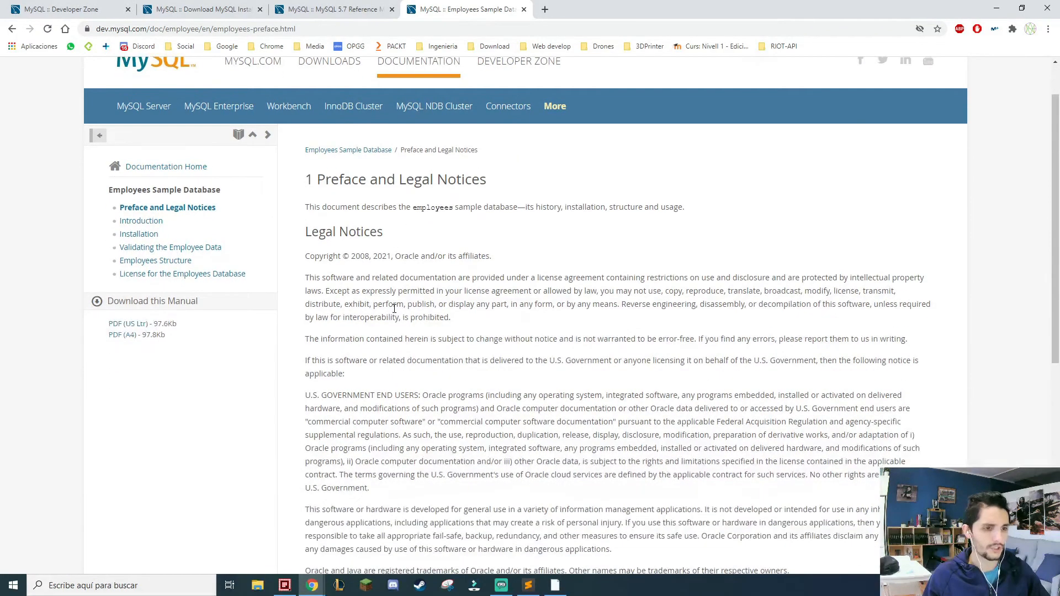
{"action": "scroll", "coordinate": [394, 313], "scroll_direction": "down", "scroll_amount": 3}
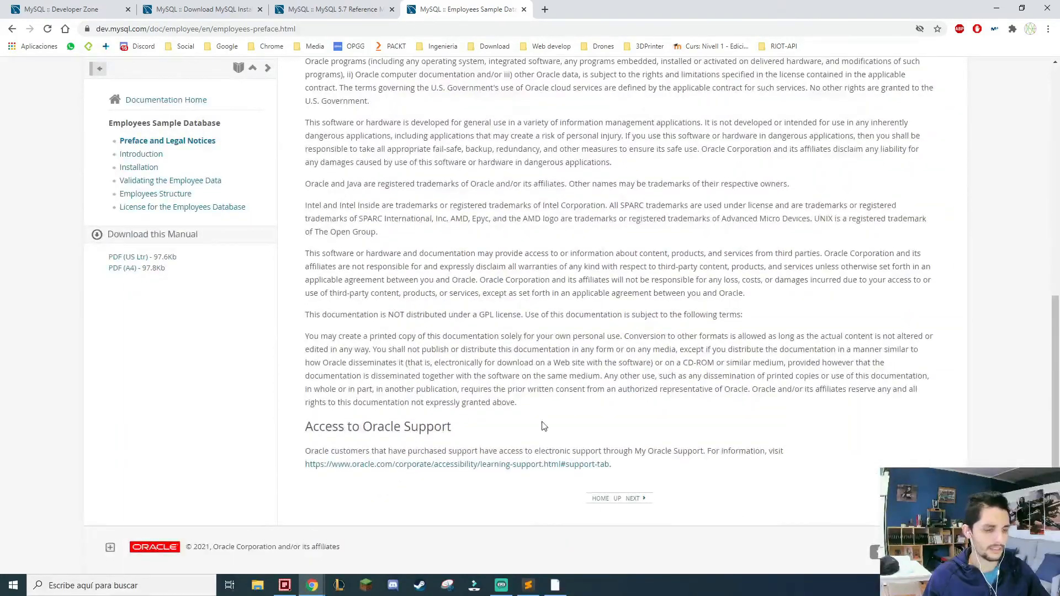
{"action": "scroll", "coordinate": [543, 426], "scroll_direction": "up", "scroll_amount": 5}
{"action": "scroll", "coordinate": [484, 385], "scroll_direction": "up", "scroll_amount": 3}
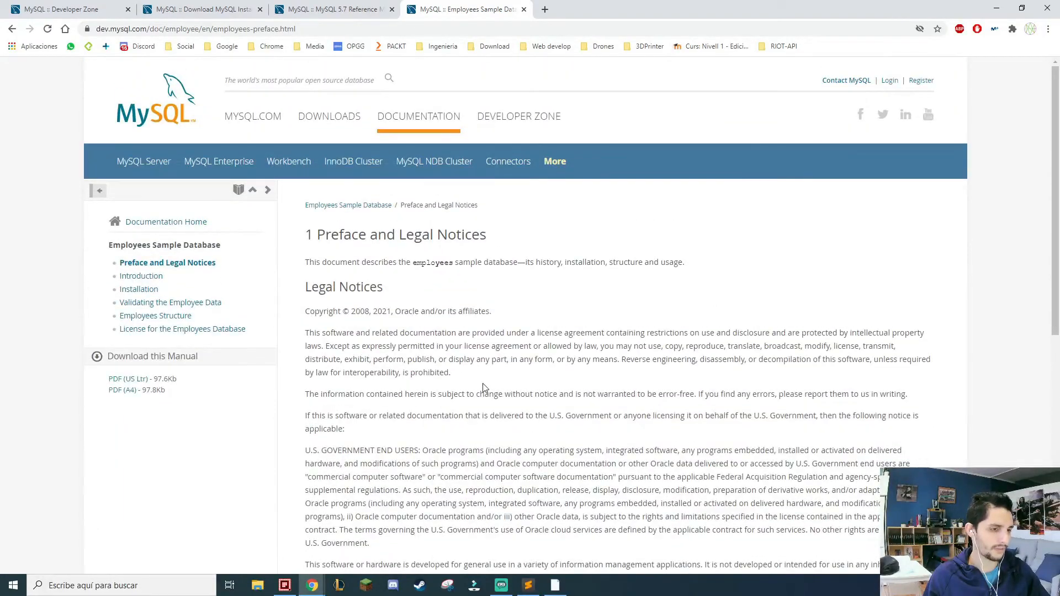
{"action": "scroll", "coordinate": [484, 383], "scroll_direction": "down", "scroll_amount": 3}
{"action": "scroll", "coordinate": [483, 383], "scroll_direction": "down", "scroll_amount": 5}
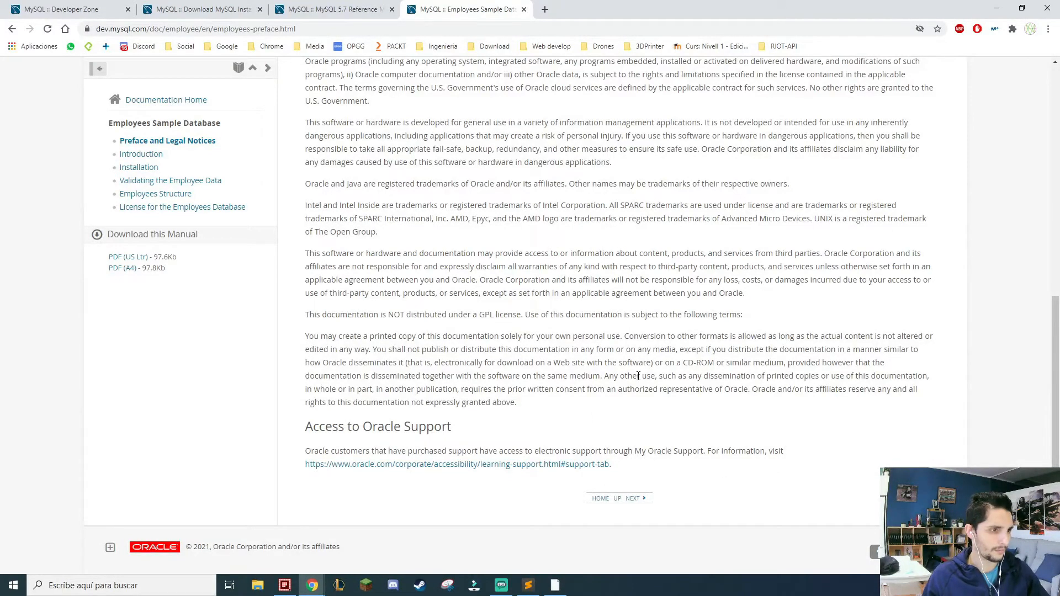
Advance through the Introduction to the manual's Installation chapter and open the Employees DB on GitHub link in a new browser tab.
{"action": "left_click", "coordinate": [635, 501]}
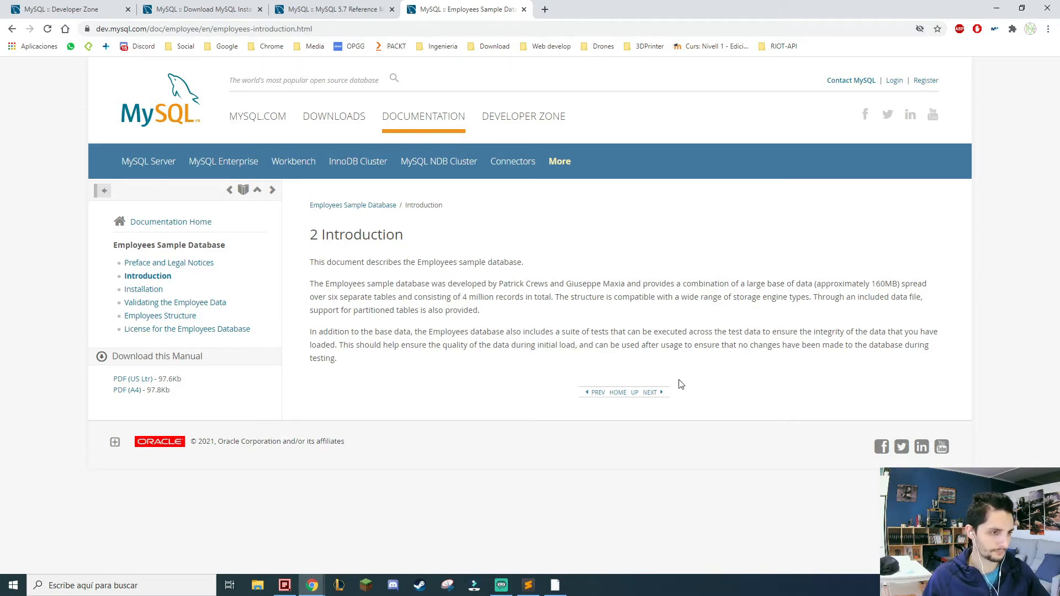
{"action": "left_click", "coordinate": [652, 394]}
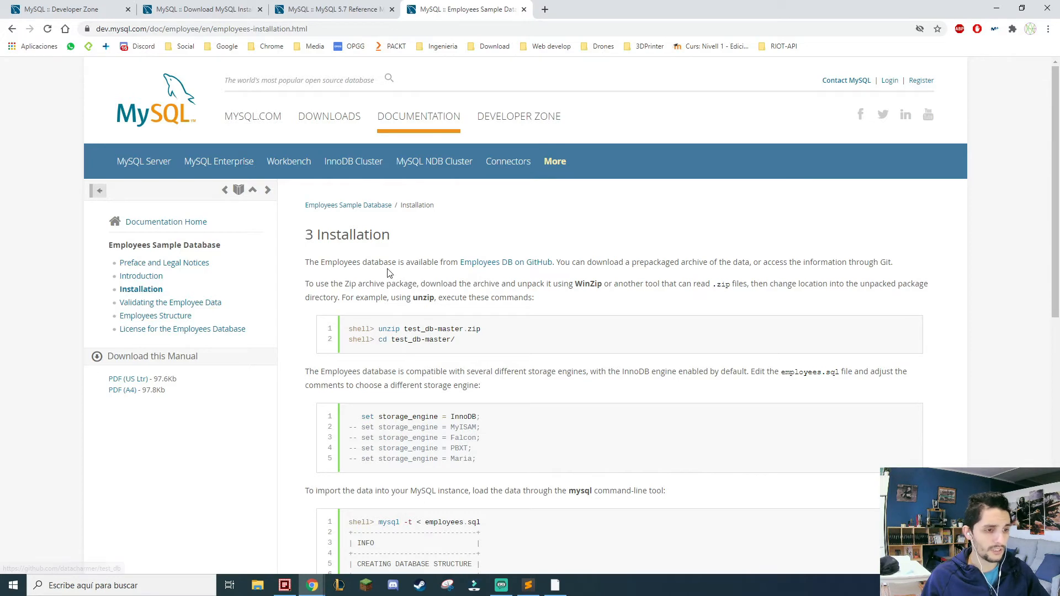
{"action": "left_click_drag", "start_coordinate": [459, 262], "coordinate": [554, 264]}
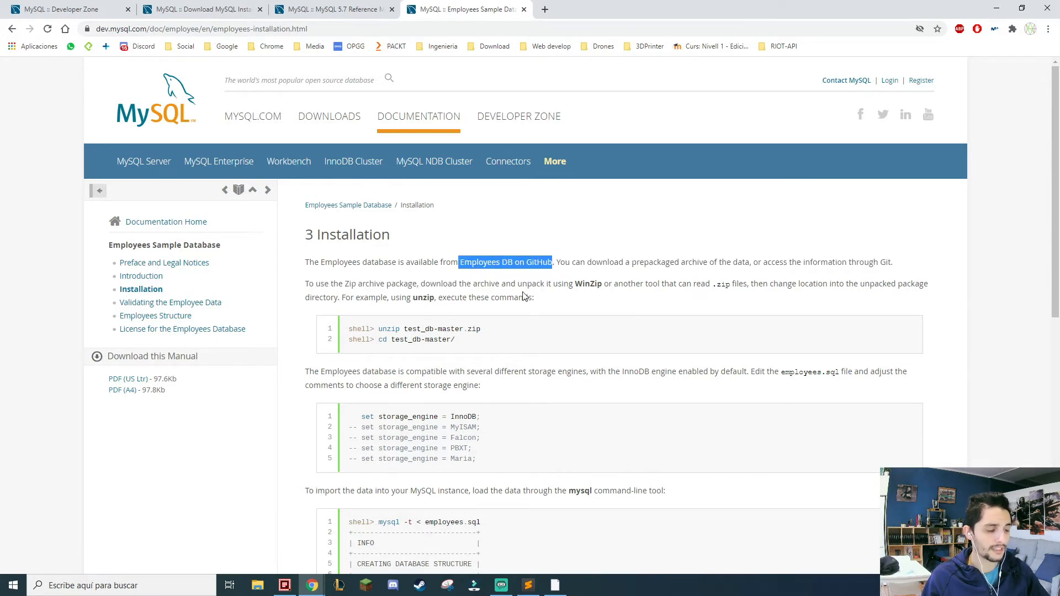
{"action": "left_click", "coordinate": [516, 276]}
{"action": "middle_click", "coordinate": [518, 263]}
{"action": "left_click", "coordinate": [569, 9]}
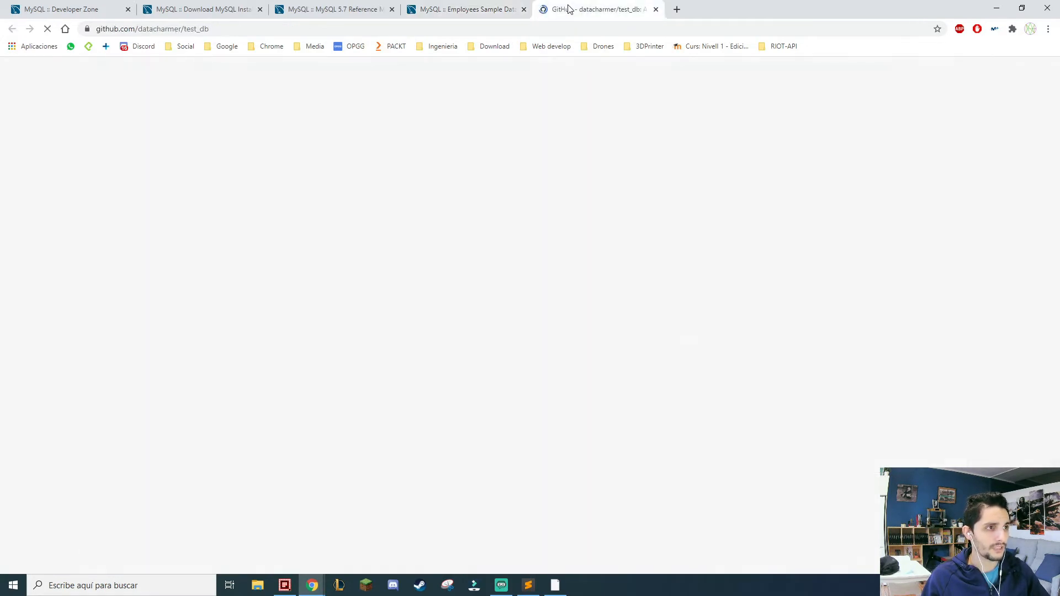
Review the test_db repository's file list and its code download options on GitHub, checking the MySQL Installer's progress in between.
{"action": "scroll", "coordinate": [454, 339], "scroll_direction": "down", "scroll_amount": 6}
{"action": "scroll", "coordinate": [457, 340], "scroll_direction": "up", "scroll_amount": 4}
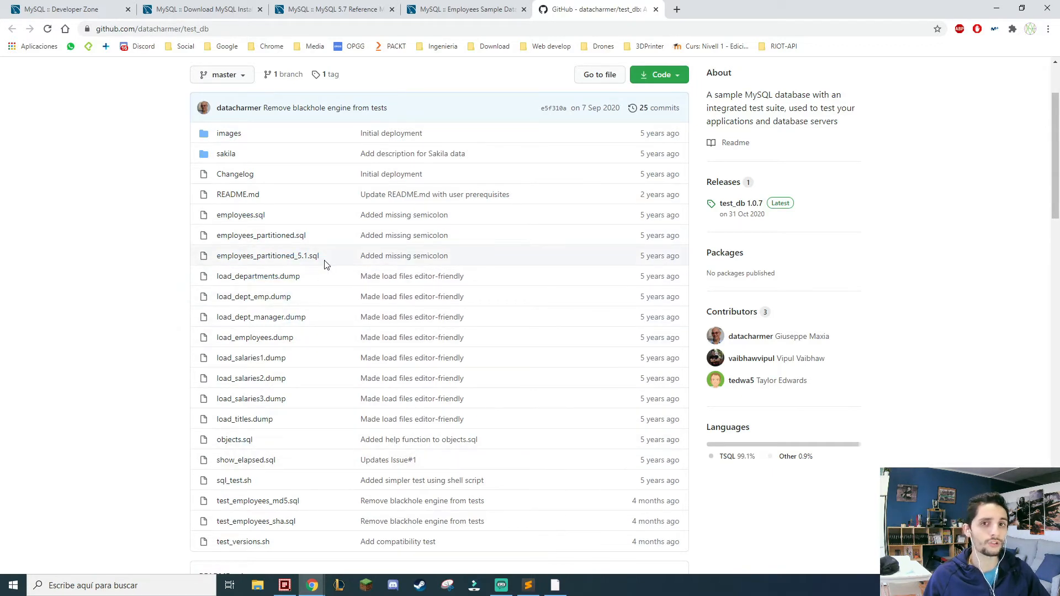
{"action": "left_click", "coordinate": [551, 589]}
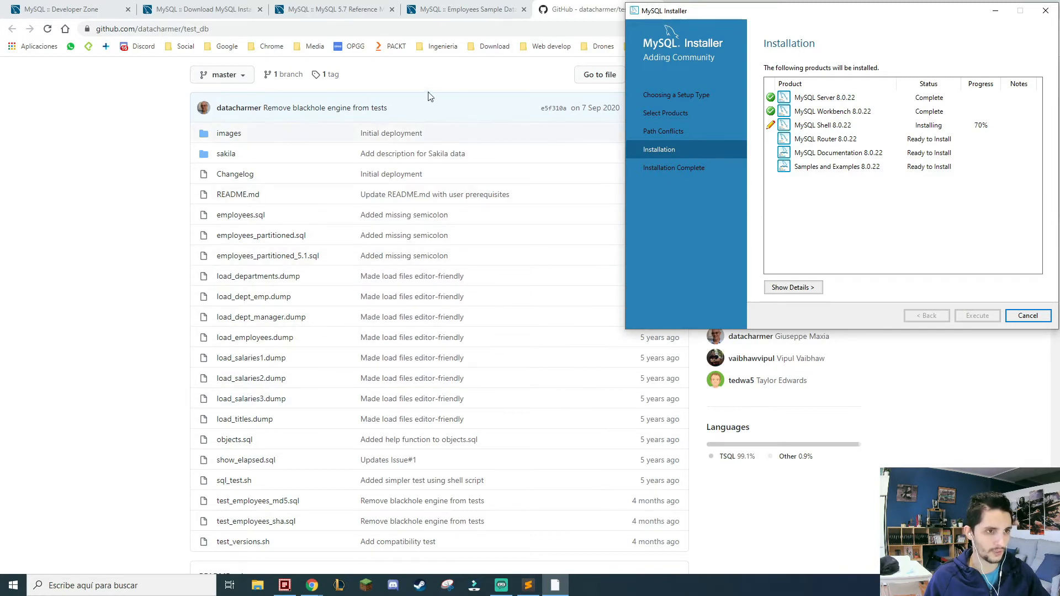
{"action": "left_click", "coordinate": [575, 97]}
{"action": "left_click", "coordinate": [674, 78]}
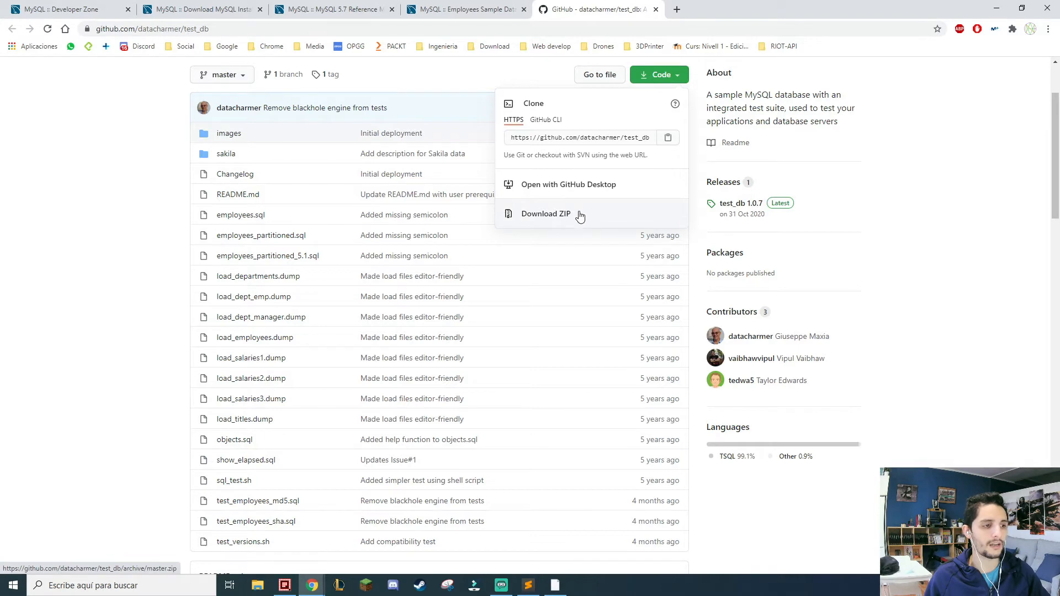
{"action": "left_click", "coordinate": [139, 170]}
{"action": "left_click", "coordinate": [284, 585]}
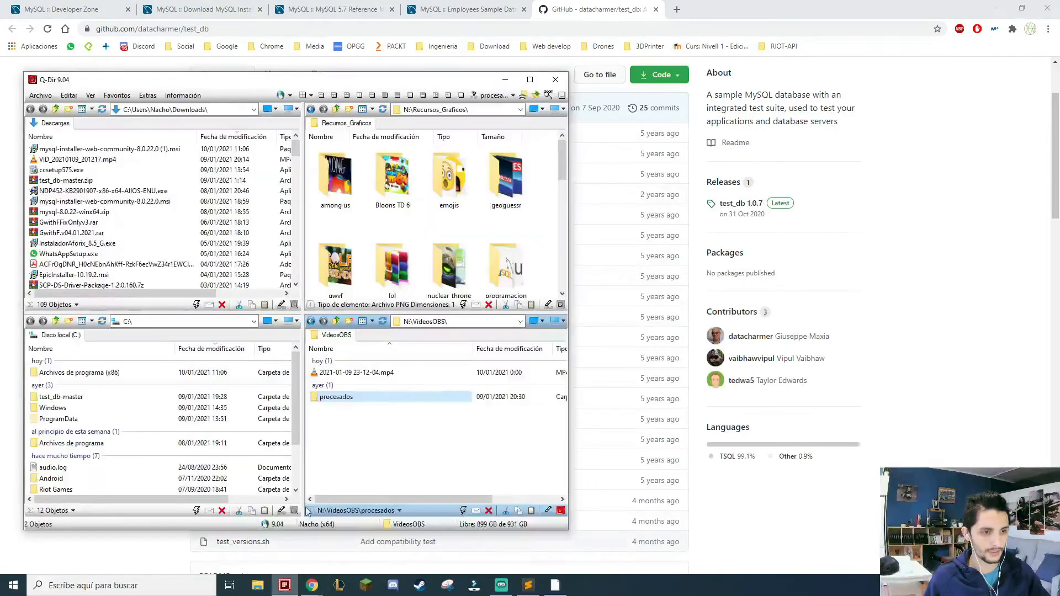
{"action": "double_click", "coordinate": [258, 81]}
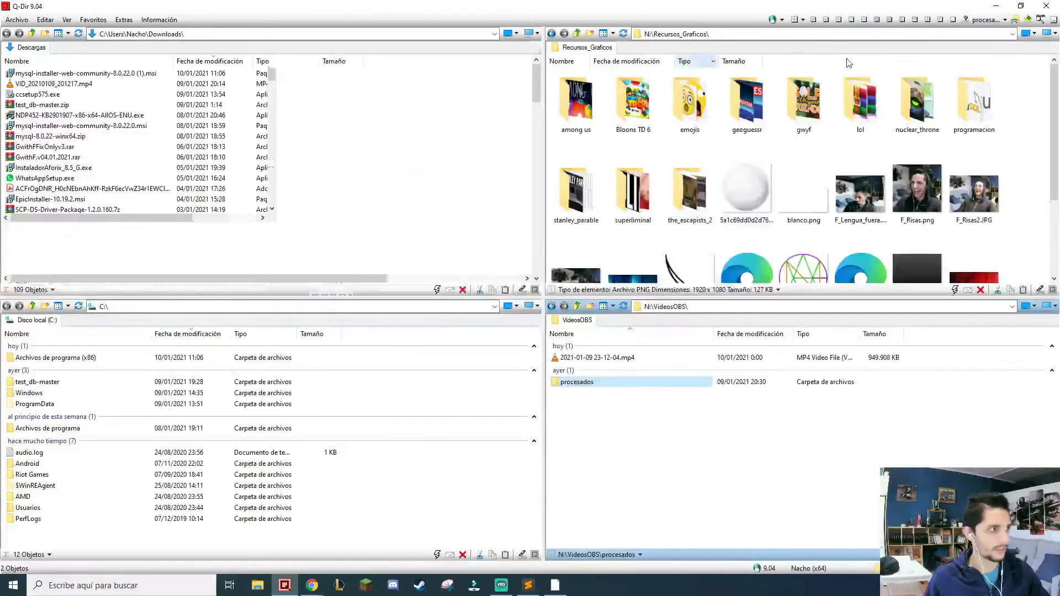
{"action": "left_click", "coordinate": [999, 5]}
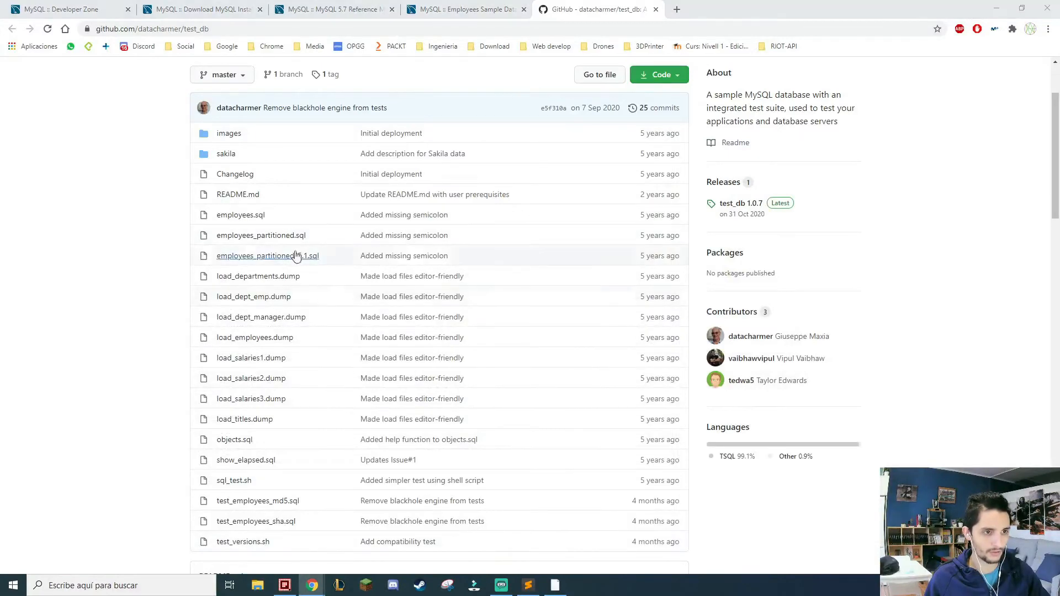
Inspect the contents of the test_db-master.zip archive in the Downloads folder, and close the archive viewer.
{"action": "key", "text": "super+e"}
{"action": "left_click", "coordinate": [145, 271]}
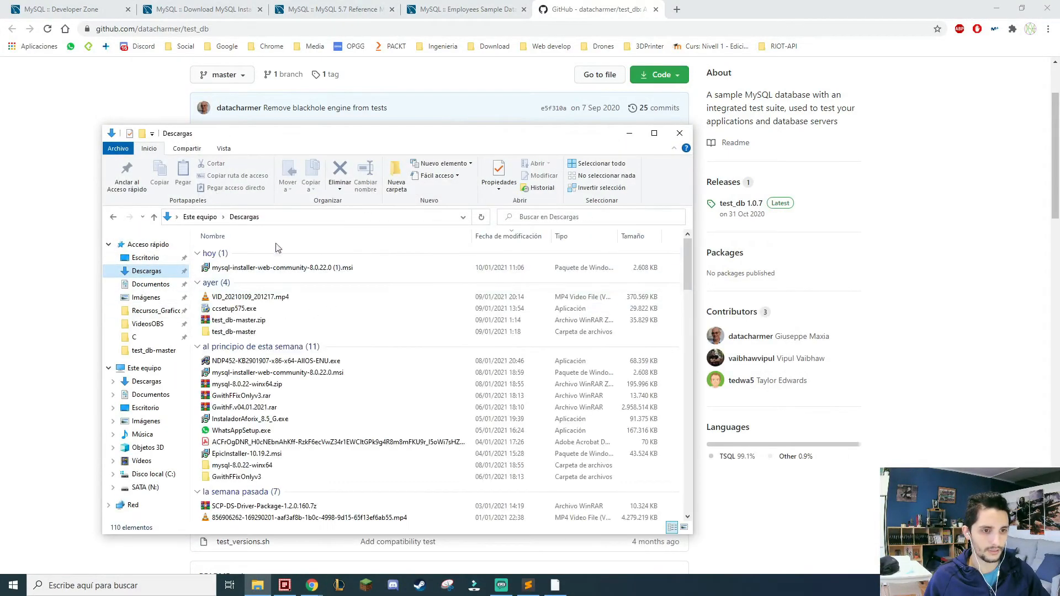
{"action": "left_click", "coordinate": [247, 322]}
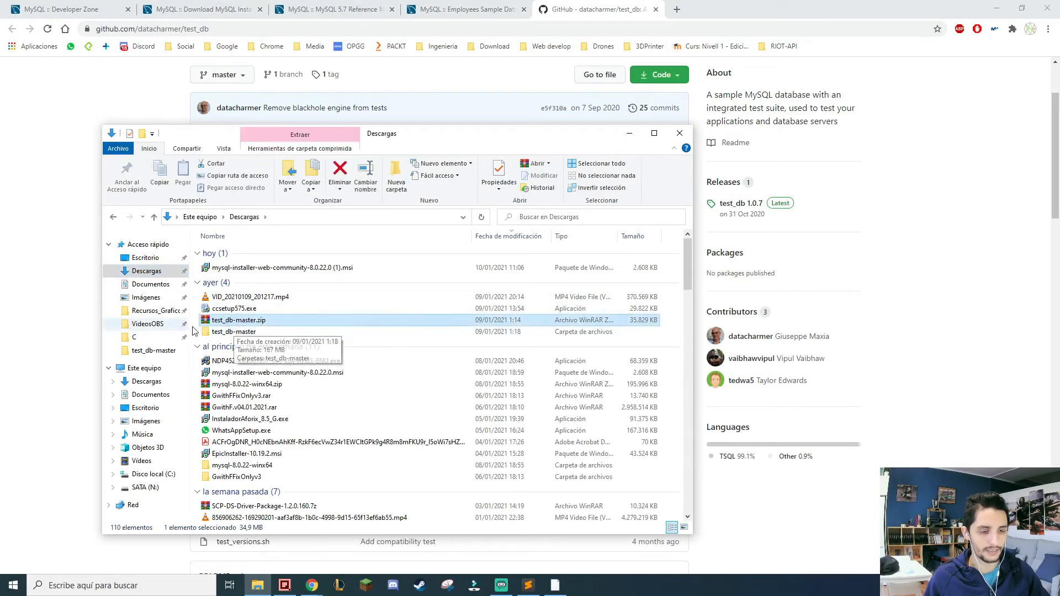
{"action": "double_click", "coordinate": [251, 321]}
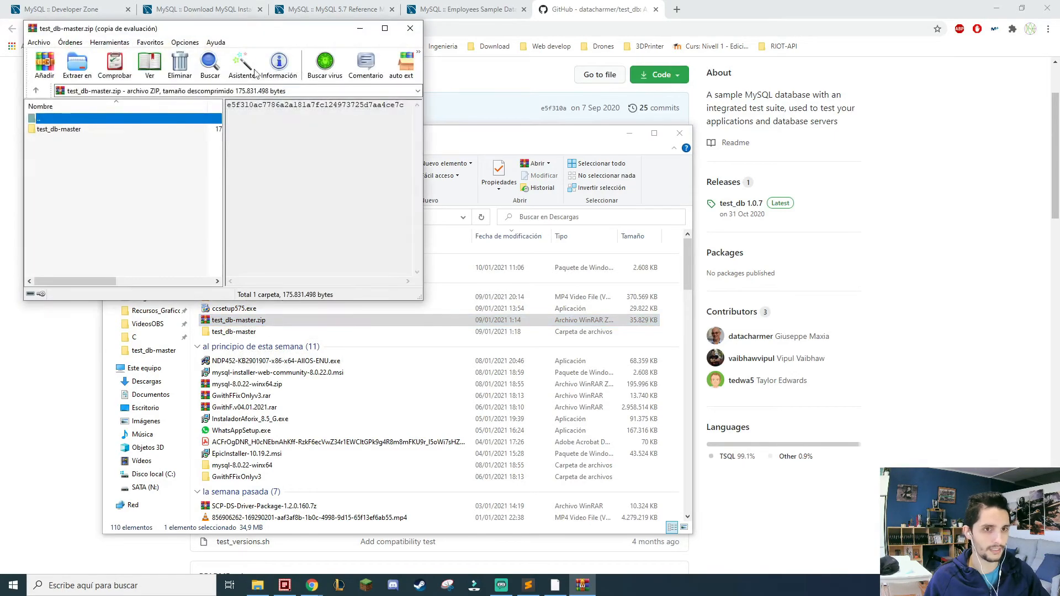
{"action": "double_click", "coordinate": [67, 134]}
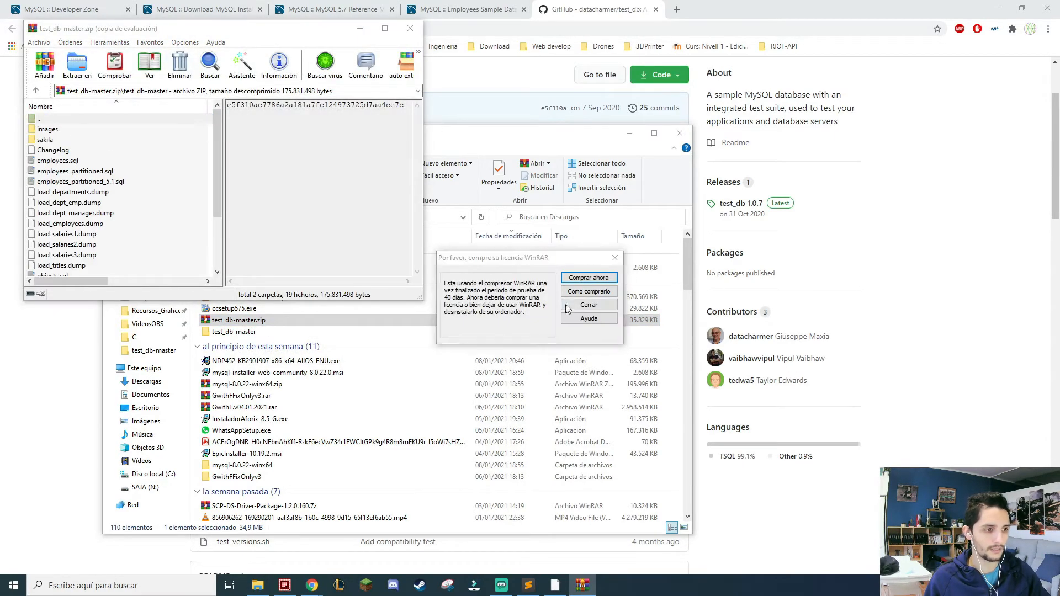
{"action": "key", "text": "Escape"}
{"action": "left_click", "coordinate": [410, 28]}
Open the inner test_db-master folder in File Explorer, bring up MySQL Installer and move the folder window clear of it.
{"action": "double_click", "coordinate": [234, 332]}
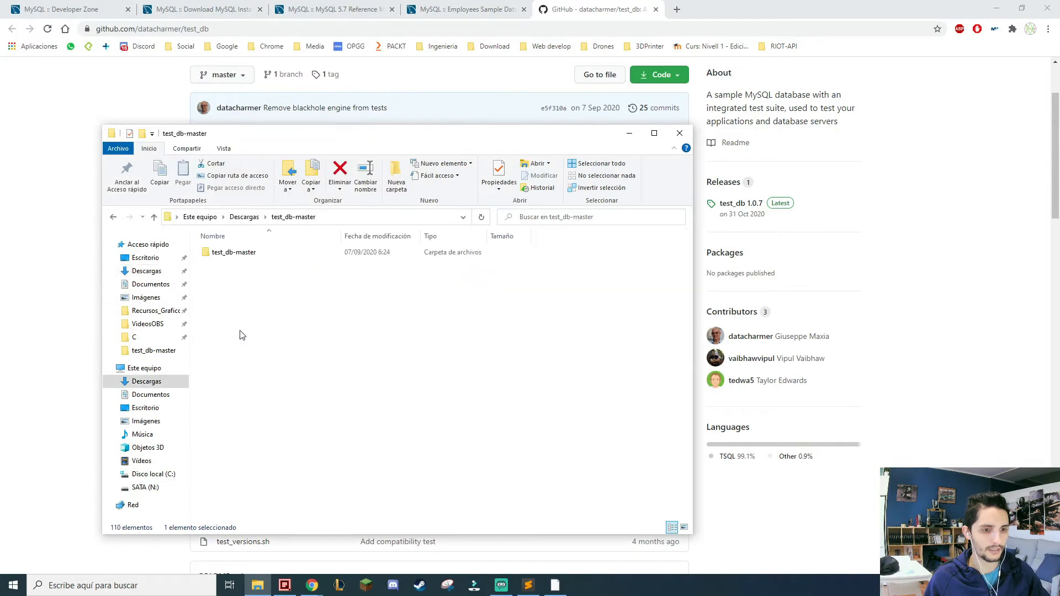
{"action": "double_click", "coordinate": [228, 253]}
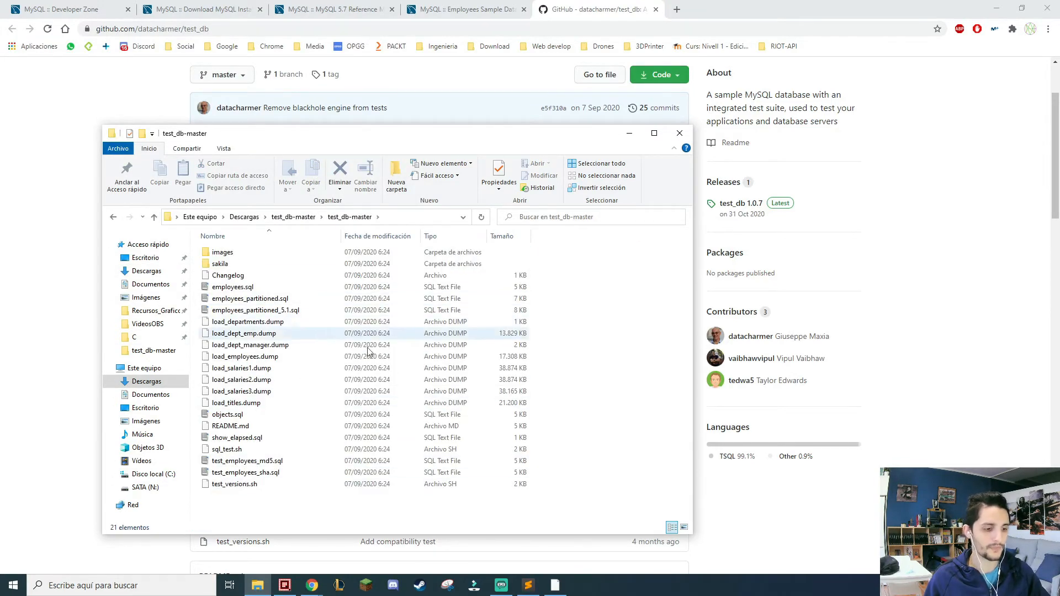
{"action": "left_click", "coordinate": [555, 586]}
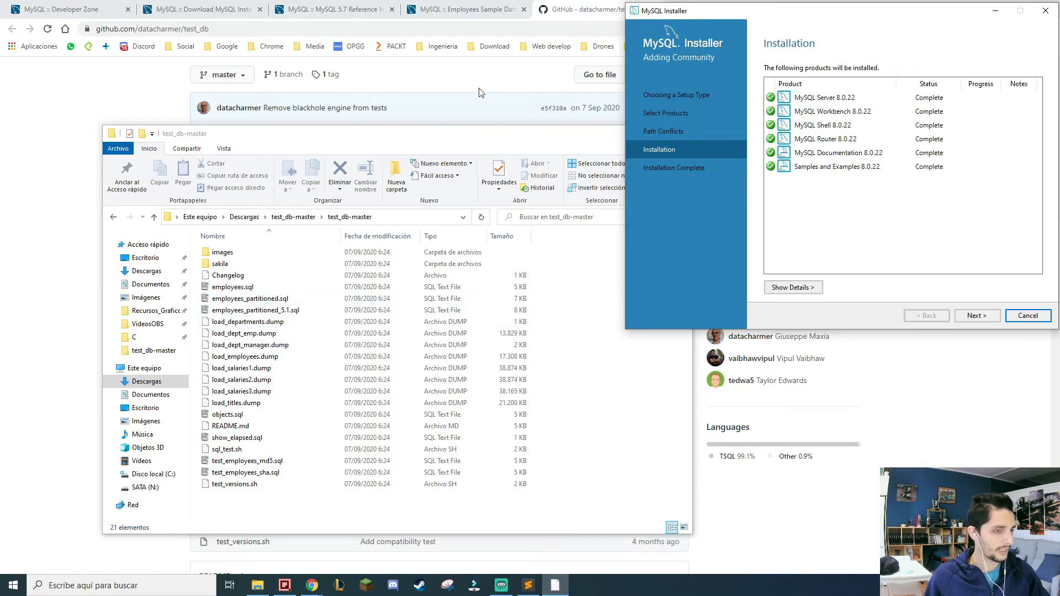
{"action": "left_click_drag", "start_coordinate": [502, 135], "coordinate": [429, 156]}
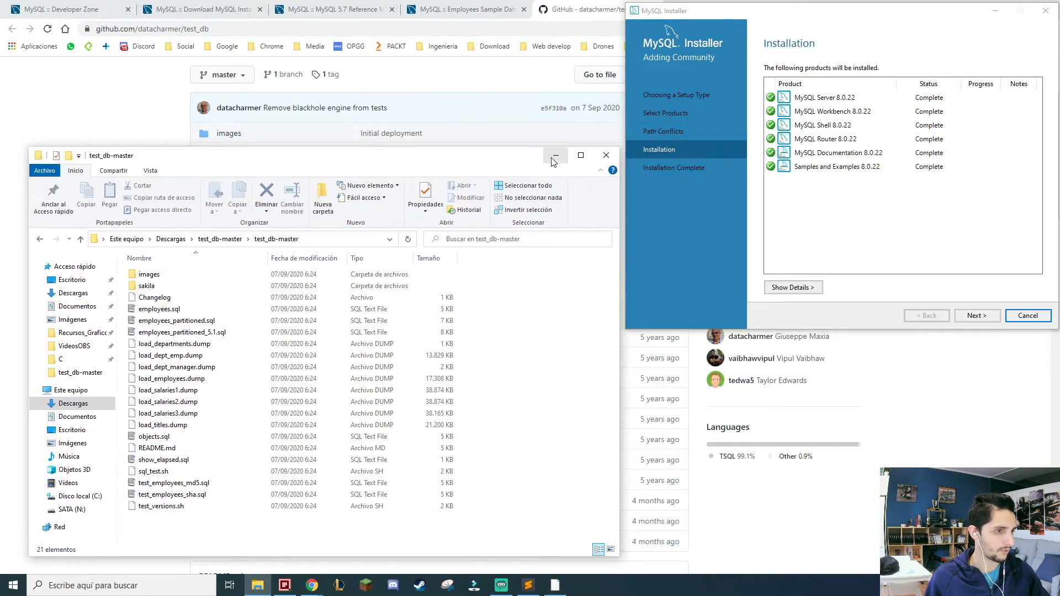
Finish the MySQL installation with both MySQL Workbench and MySQL Shell set not to start after setup.
{"action": "left_click", "coordinate": [916, 253]}
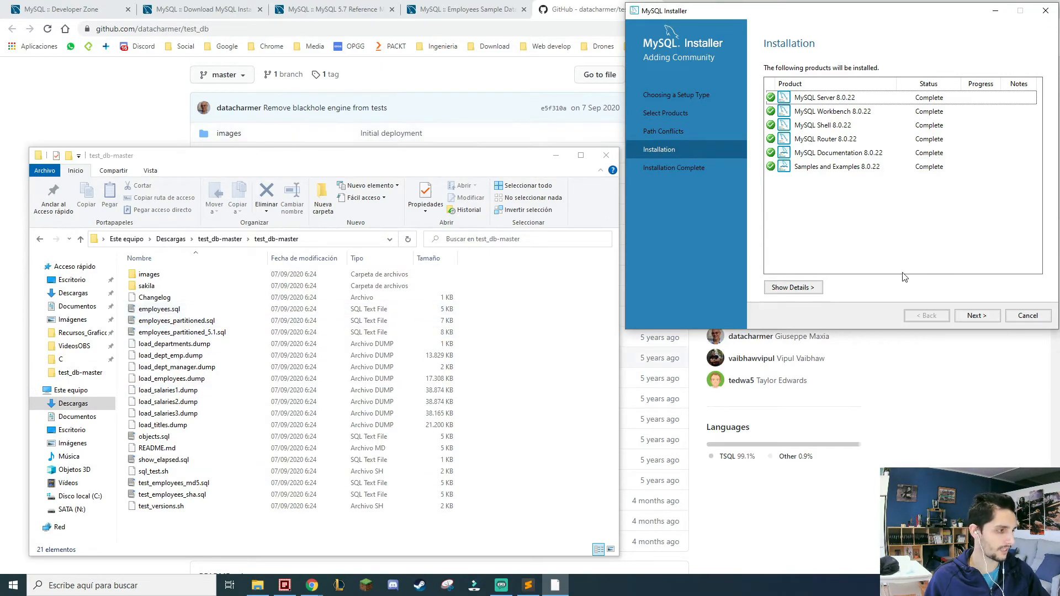
{"action": "left_click", "coordinate": [972, 318]}
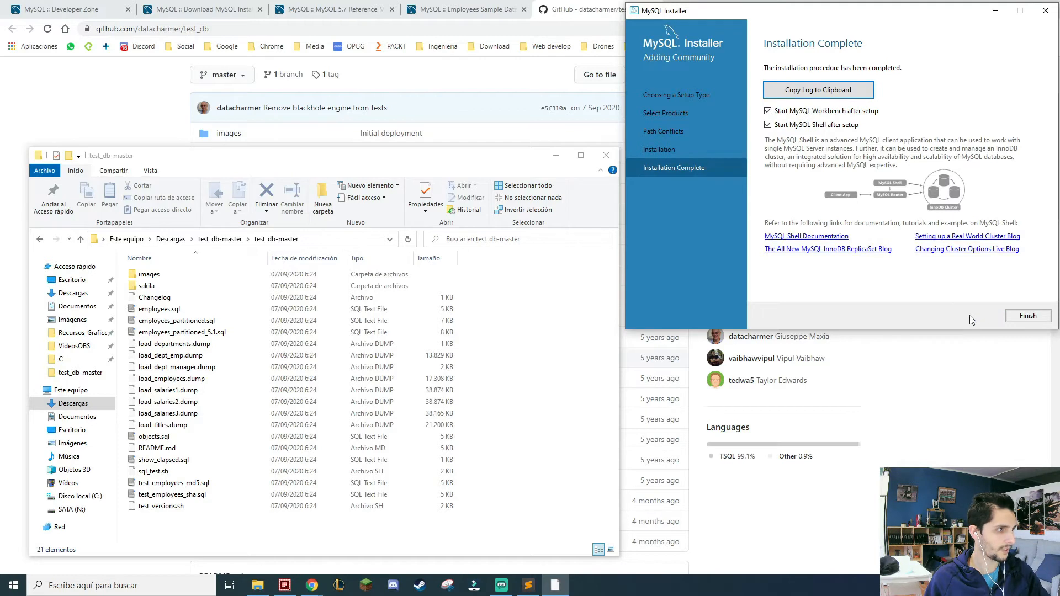
{"action": "left_click", "coordinate": [768, 125]}
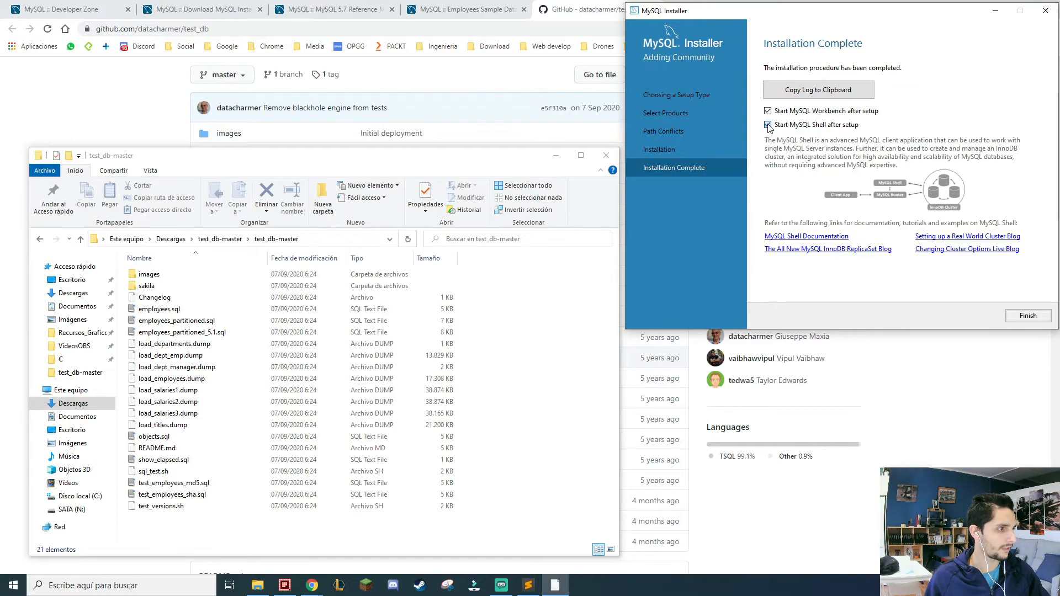
{"action": "left_click", "coordinate": [1028, 315]}
Search Windows for "work", launch MySQL Workbench 8.0 CE and try to open the Local instance MySQL80 connection.
{"action": "key", "text": "super"}
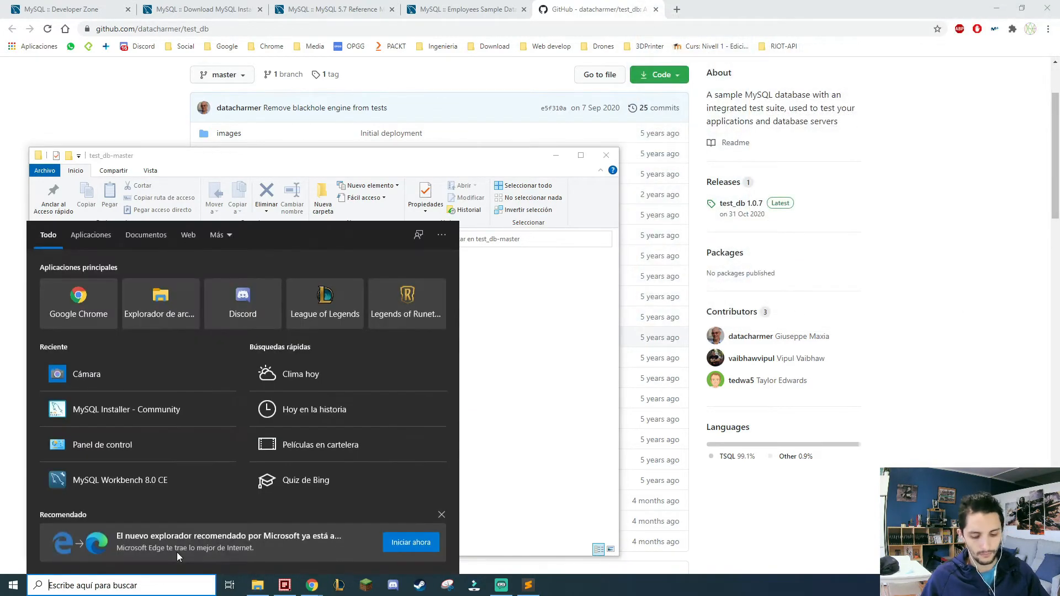
{"action": "type", "text": "work"}
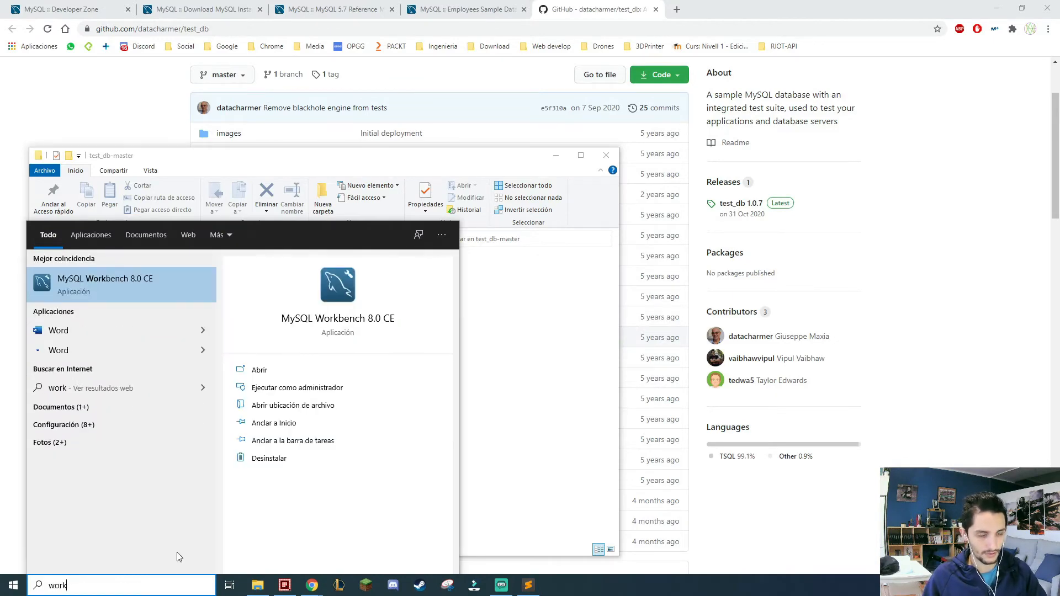
{"action": "key", "text": "Return"}
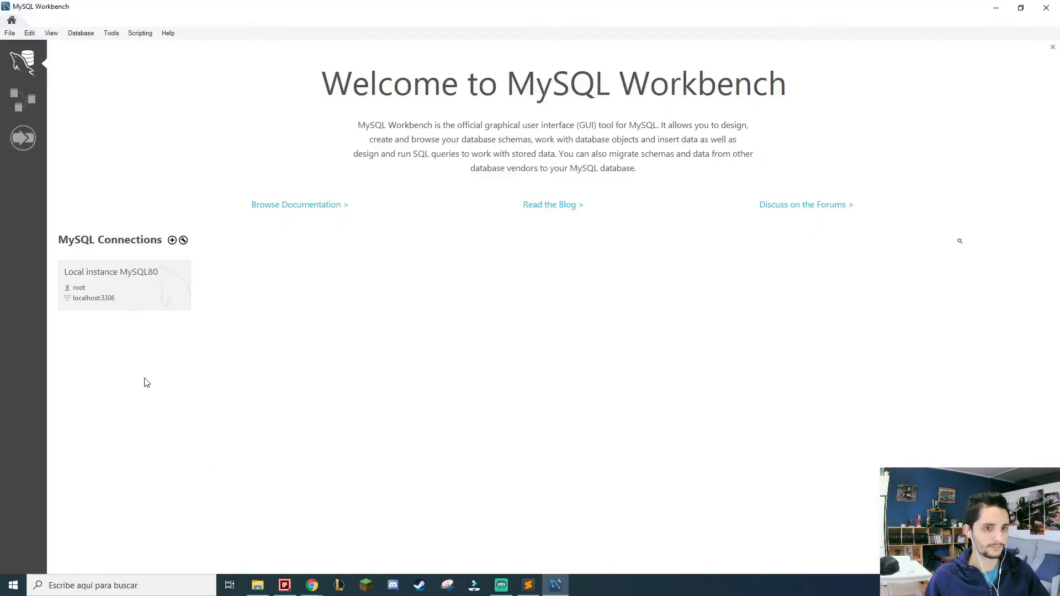
{"action": "right_click", "coordinate": [178, 277]}
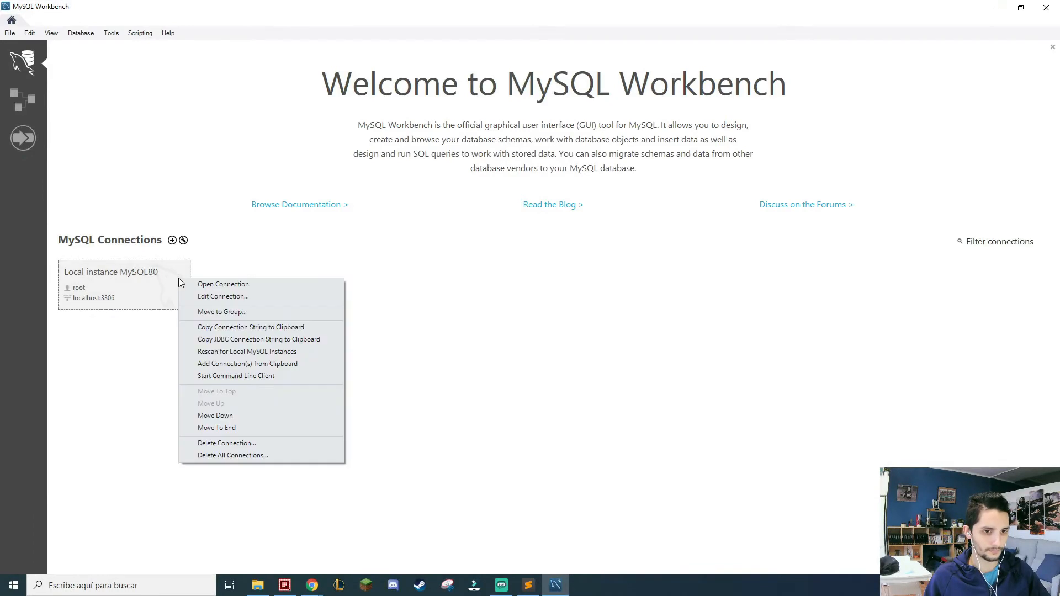
{"action": "left_click", "coordinate": [138, 298]}
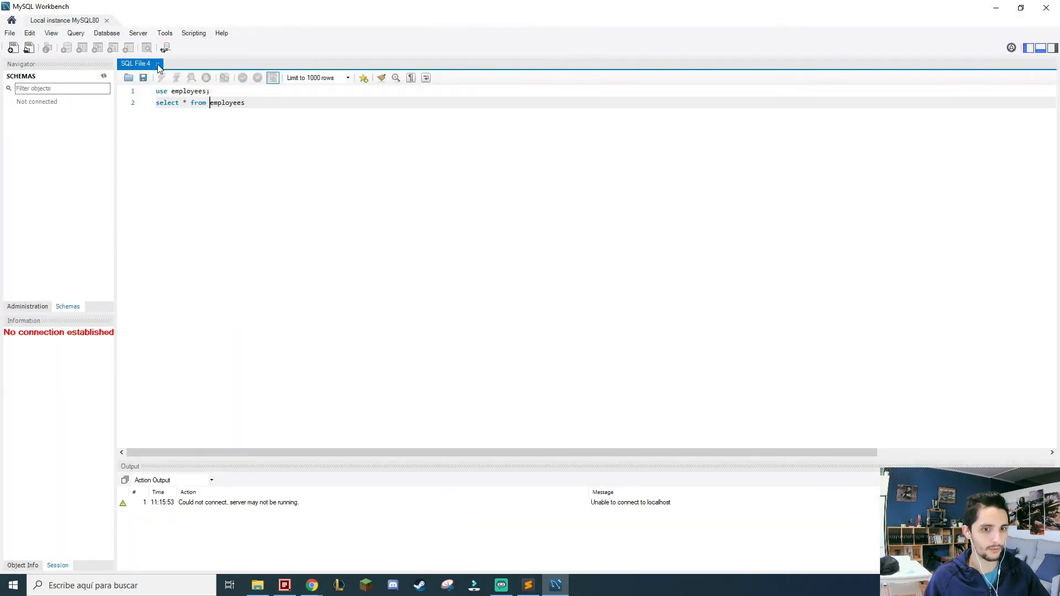
Close the Local instance MySQL80 connection tab without saving SQL File 4.
{"action": "left_click", "coordinate": [107, 21]}
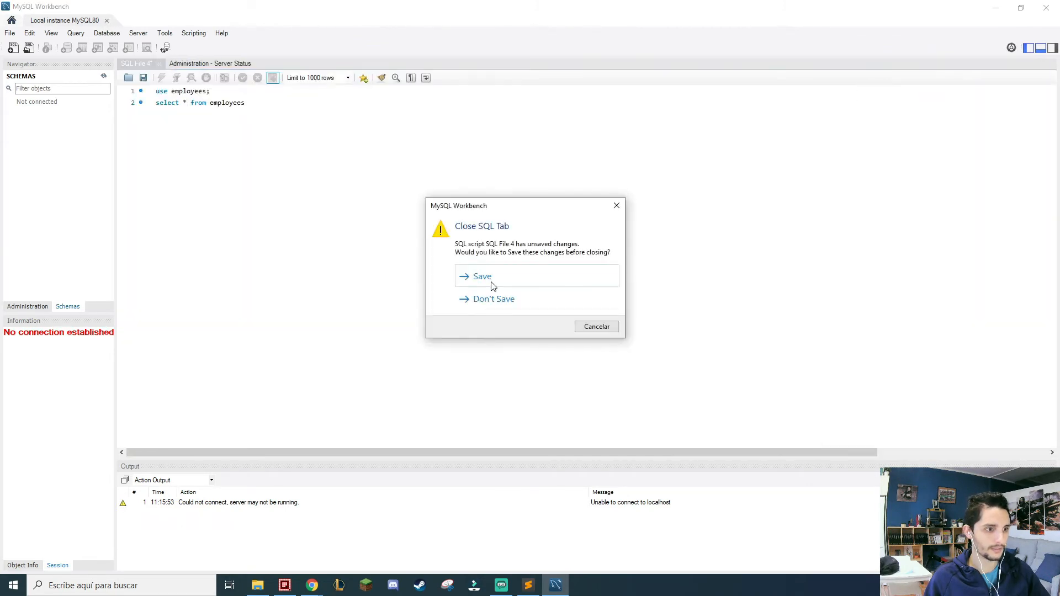
{"action": "left_click", "coordinate": [497, 298]}
{"action": "left_click", "coordinate": [107, 22]}
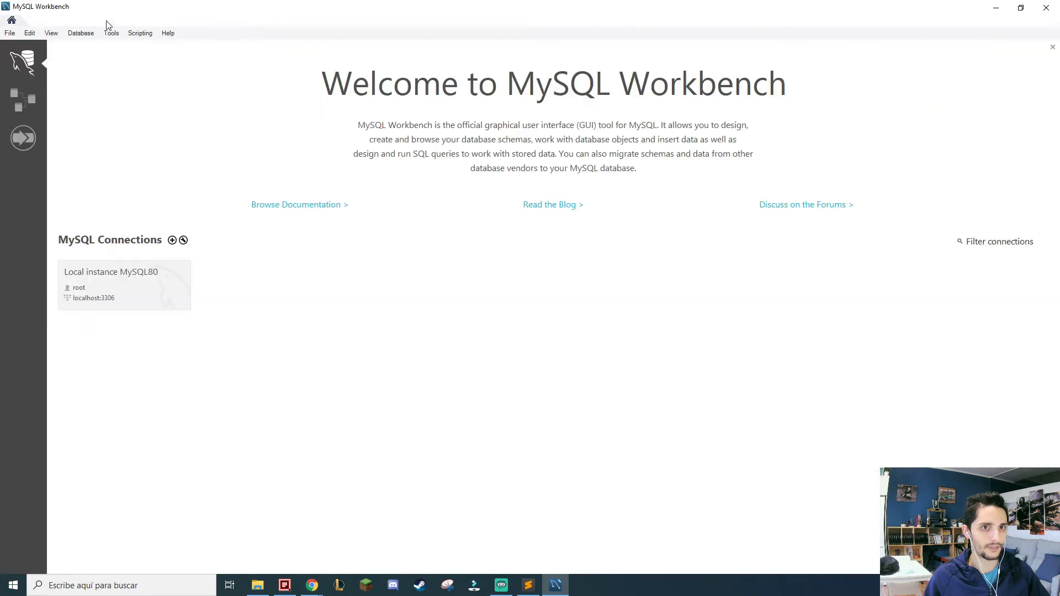
Delete the Local instance MySQL80 connection from the MySQL Connections list and confirm the deletion.
{"action": "right_click", "coordinate": [154, 279]}
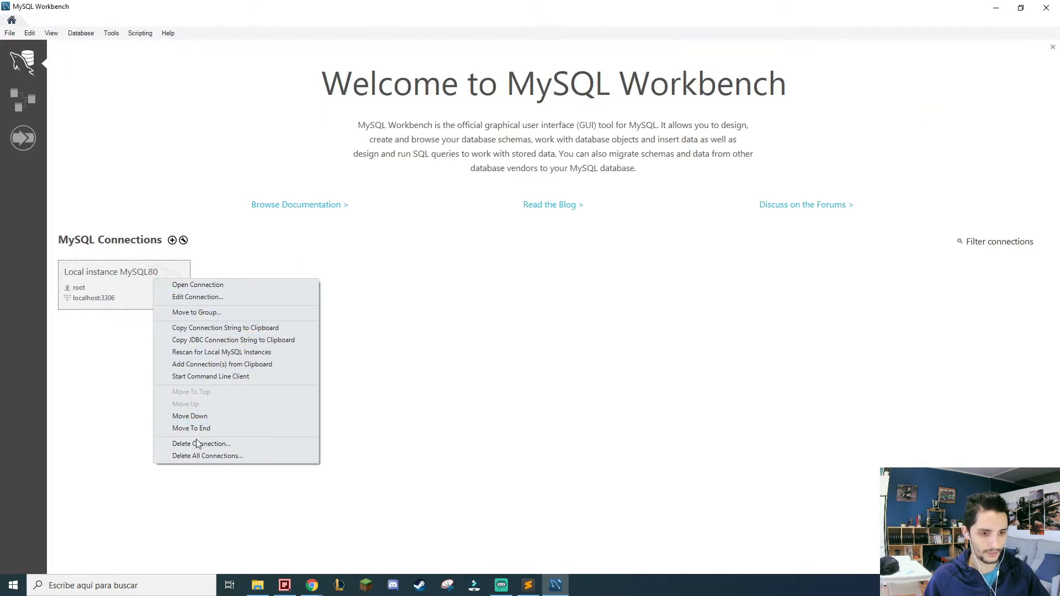
{"action": "left_click", "coordinate": [228, 445]}
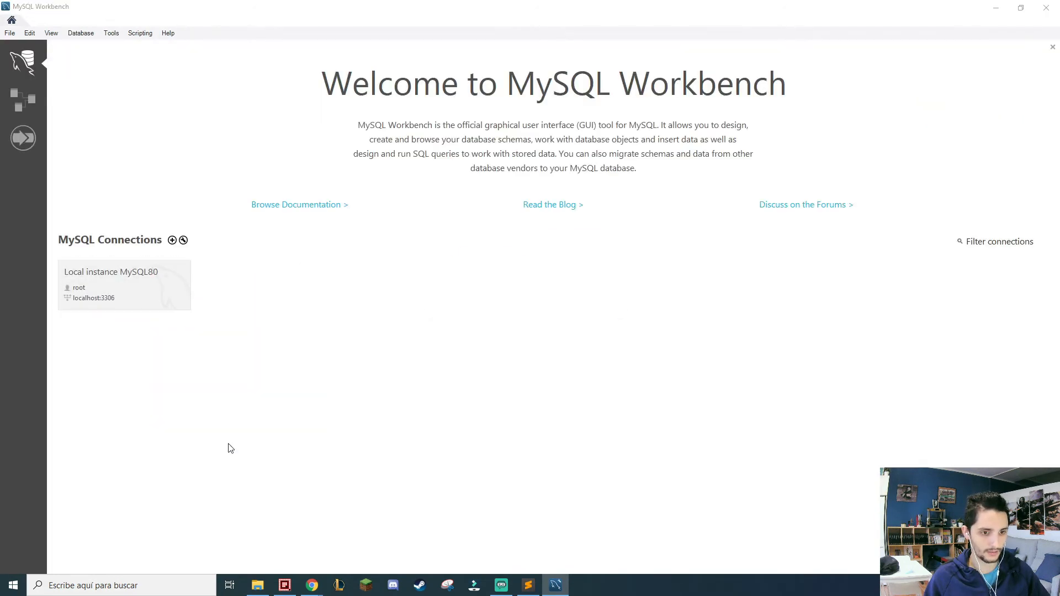
{"action": "left_click", "coordinate": [550, 302]}
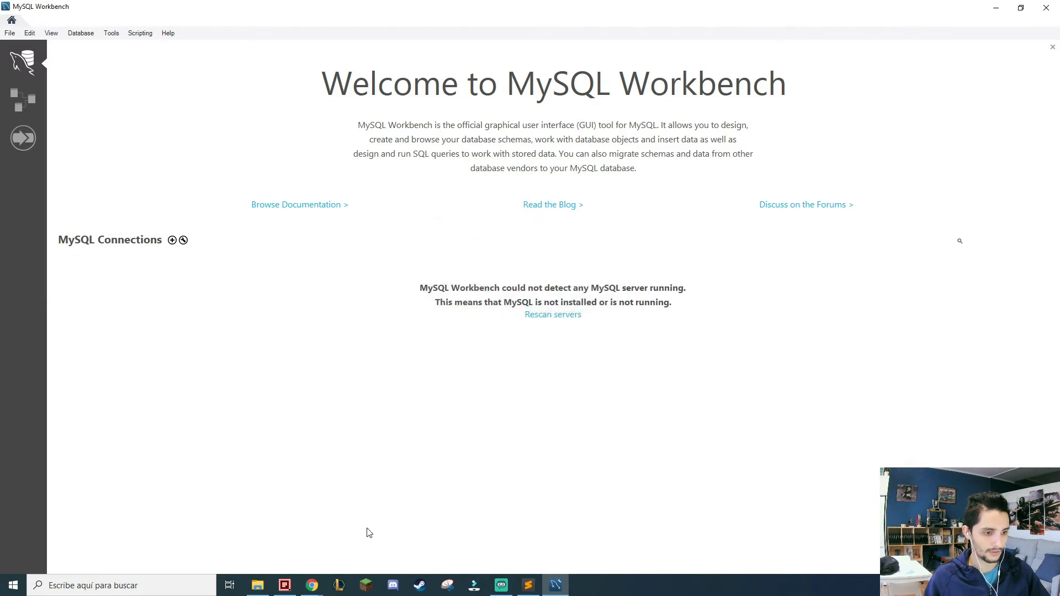
Search Windows for "mys", launch MySQL Installer - Community with permission to make changes, and start reconfiguring MySQL Server 8.0.22.
{"action": "left_click", "coordinate": [94, 587]}
{"action": "type", "text": "mys"}
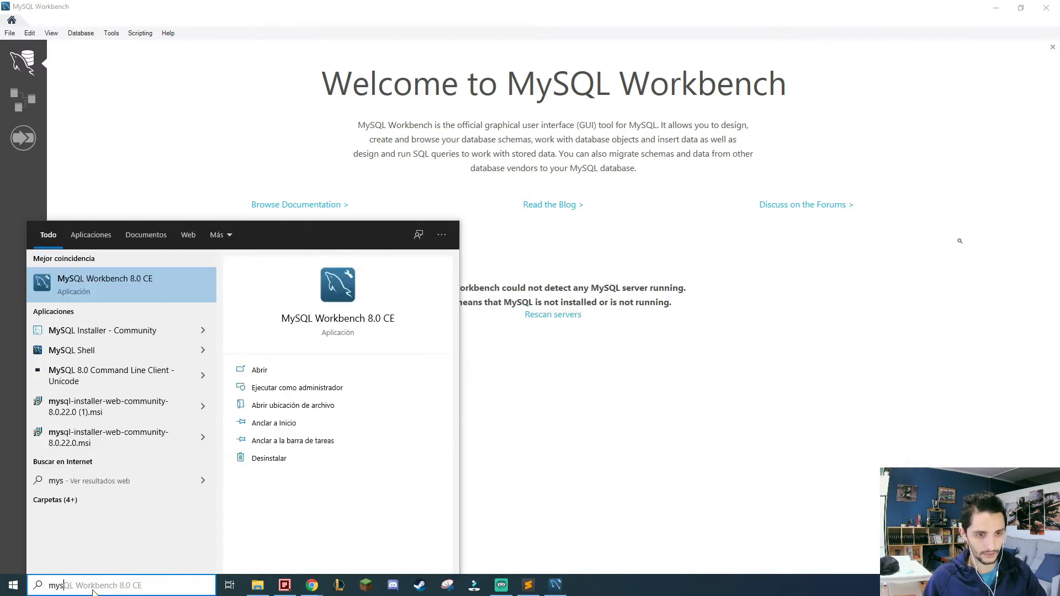
{"action": "key", "text": "Down"}
{"action": "key", "text": "Return"}
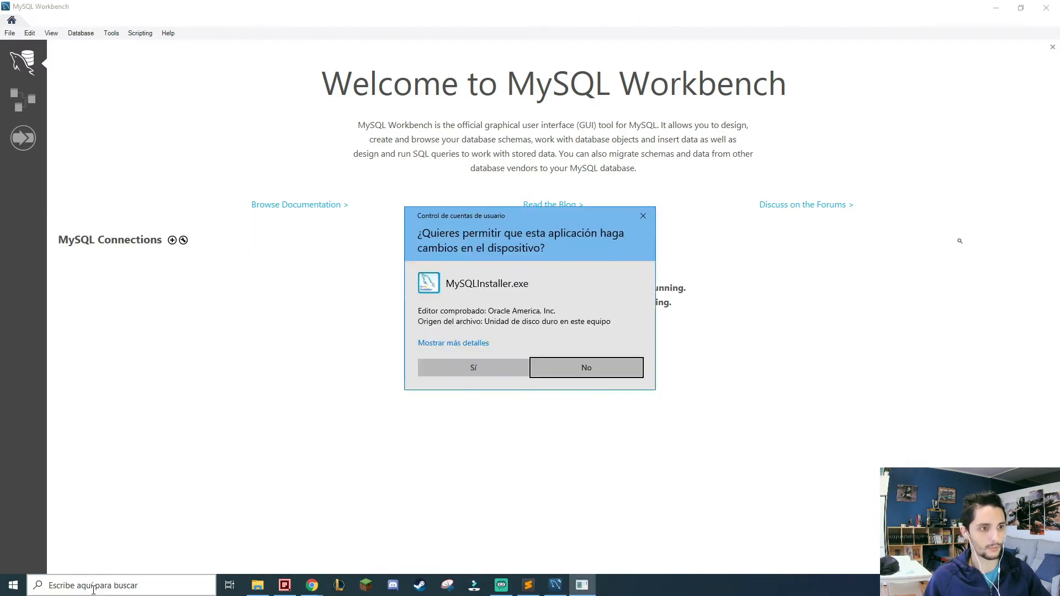
{"action": "left_click", "coordinate": [488, 374]}
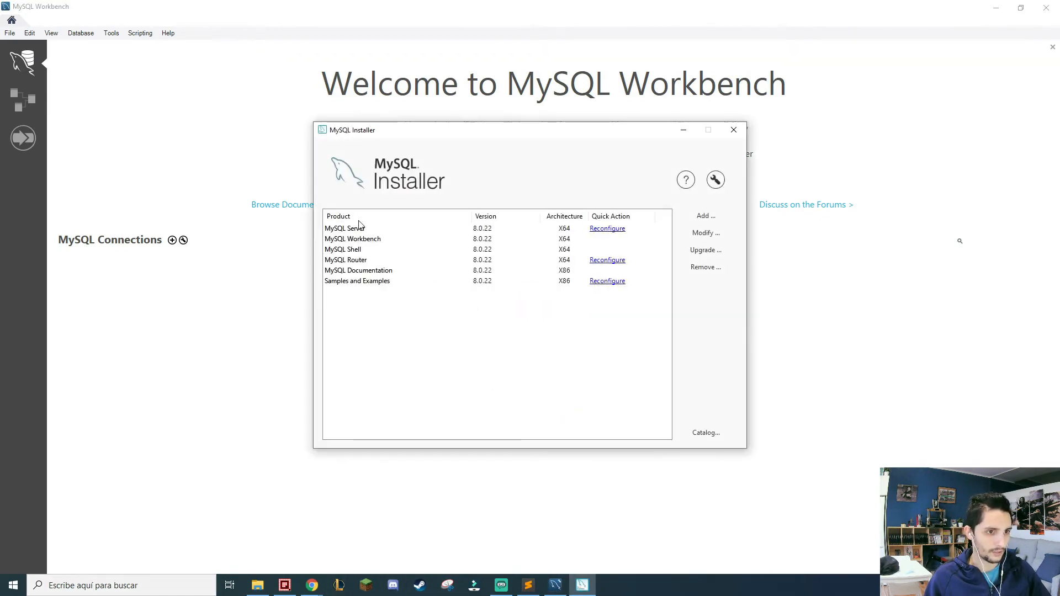
{"action": "left_click", "coordinate": [606, 229]}
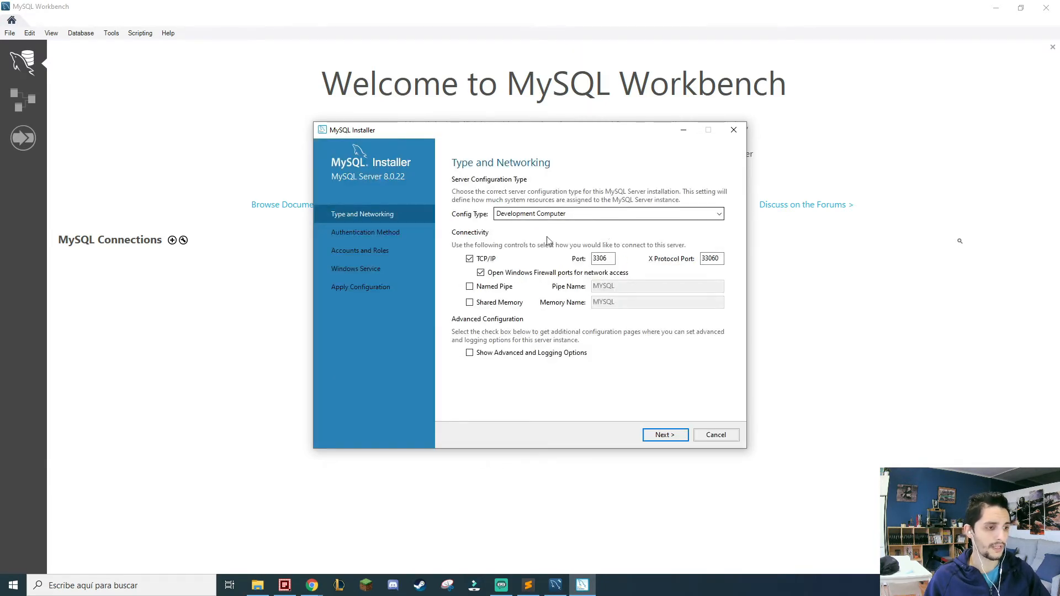
Review the server configuration types and choose Development Computer for MySQL Server.
{"action": "left_click", "coordinate": [312, 583]}
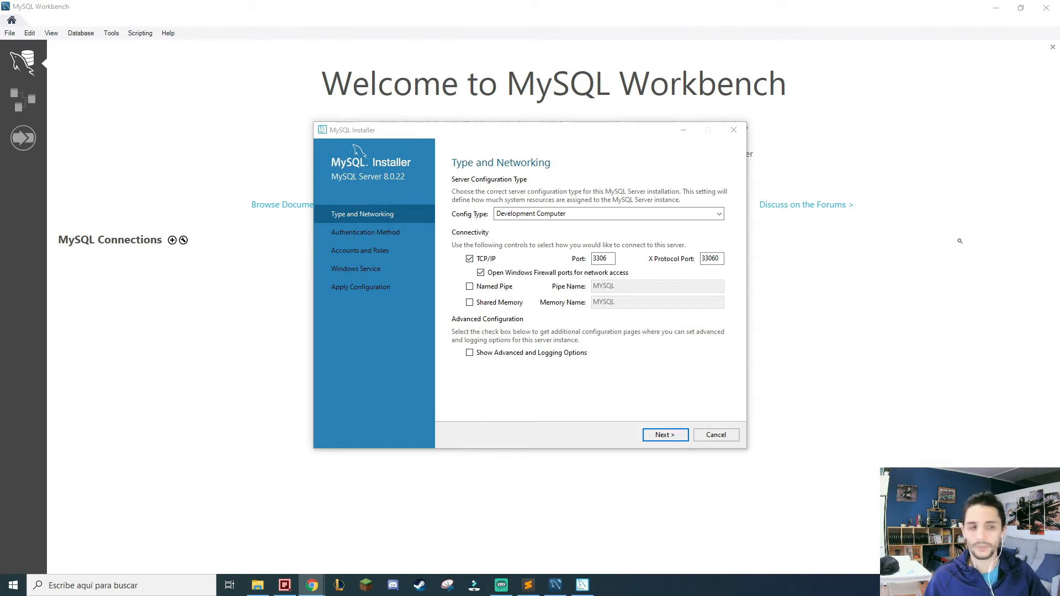
{"action": "left_click", "coordinate": [515, 375]}
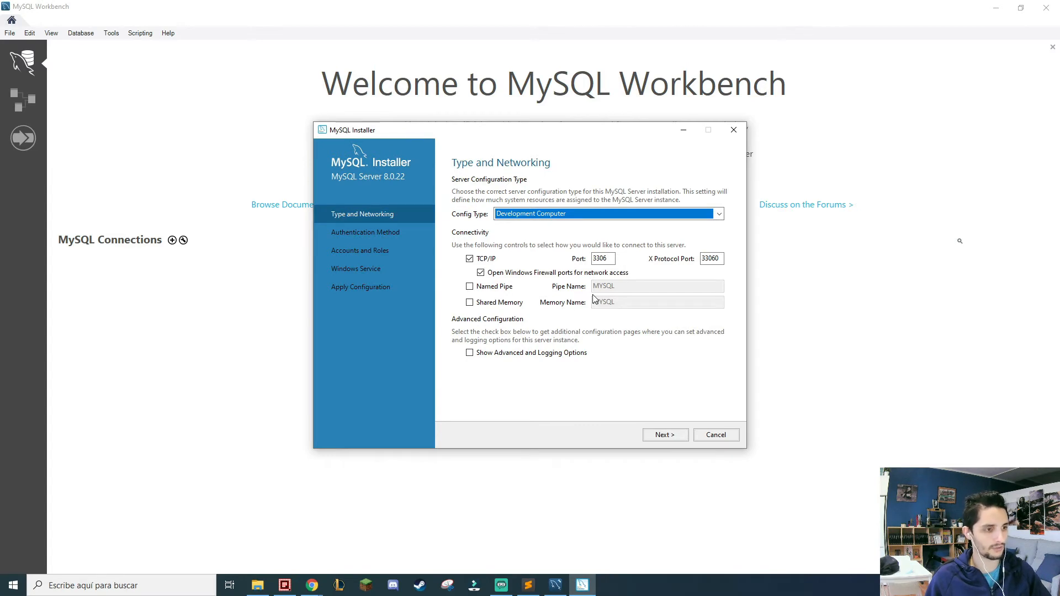
{"action": "left_click", "coordinate": [540, 215]}
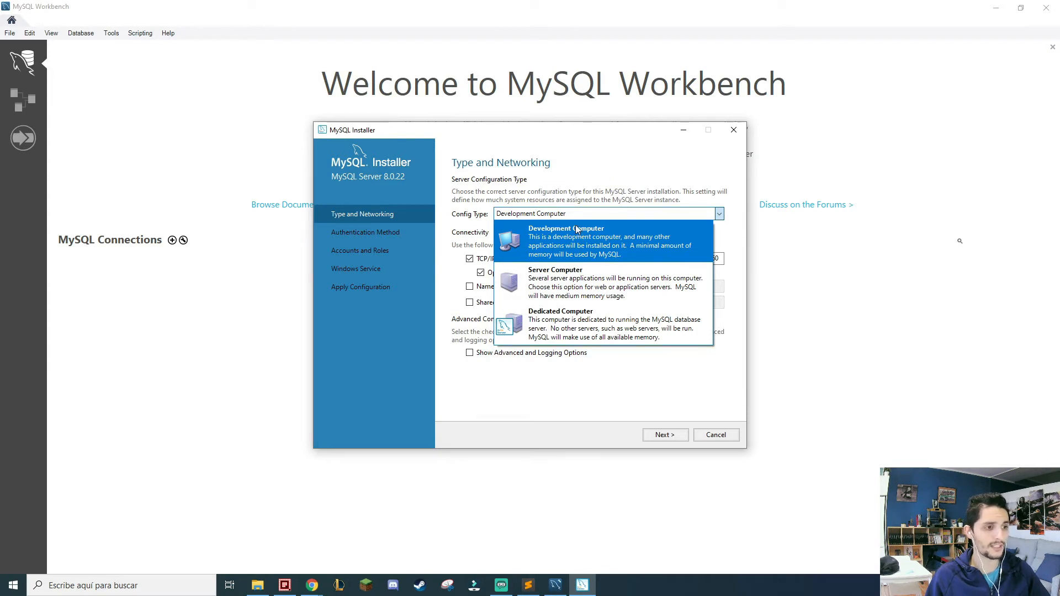
{"action": "left_click", "coordinate": [605, 243]}
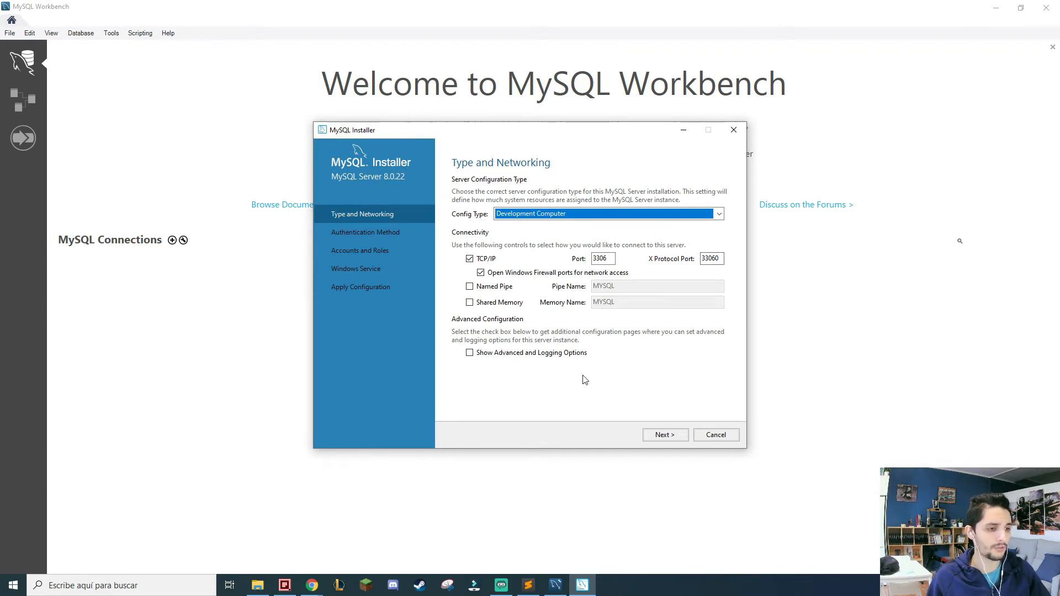
{"action": "double_click", "coordinate": [611, 263]}
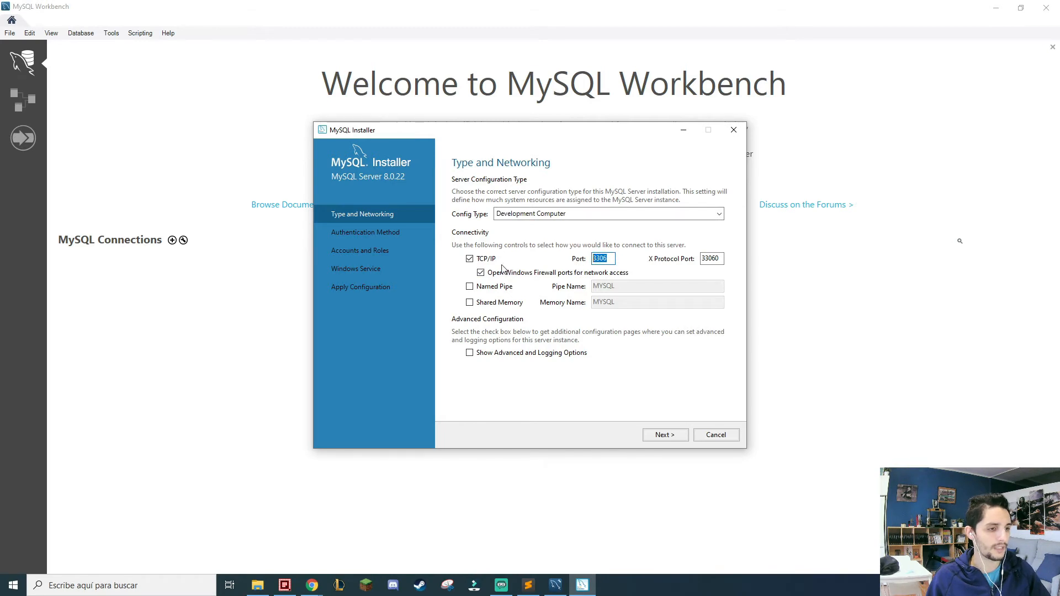
{"action": "left_click", "coordinate": [610, 258]}
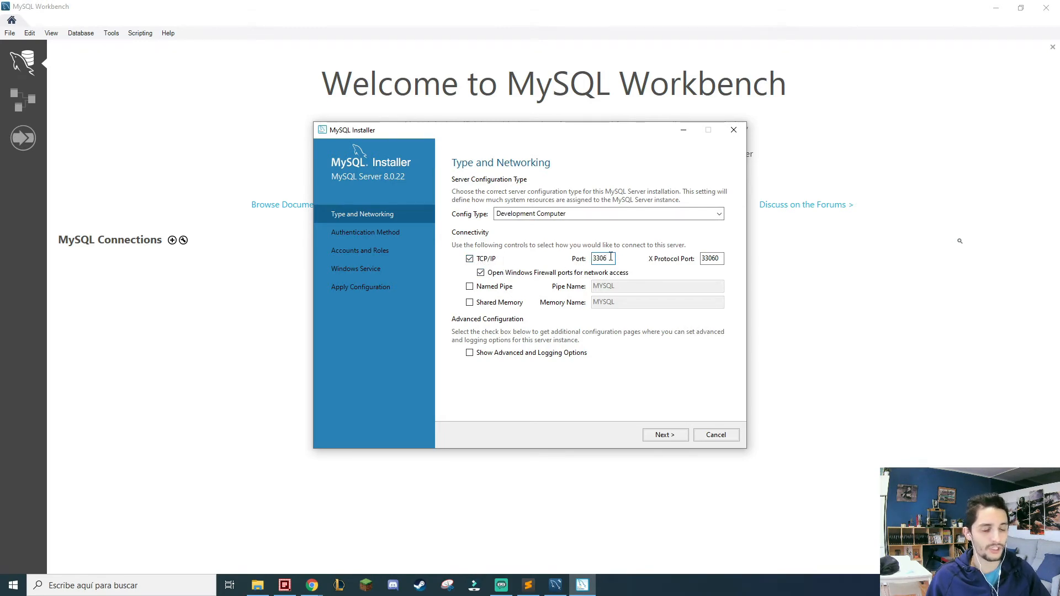
{"action": "left_click_drag", "start_coordinate": [610, 258], "coordinate": [577, 259]}
{"action": "left_click", "coordinate": [609, 258]}
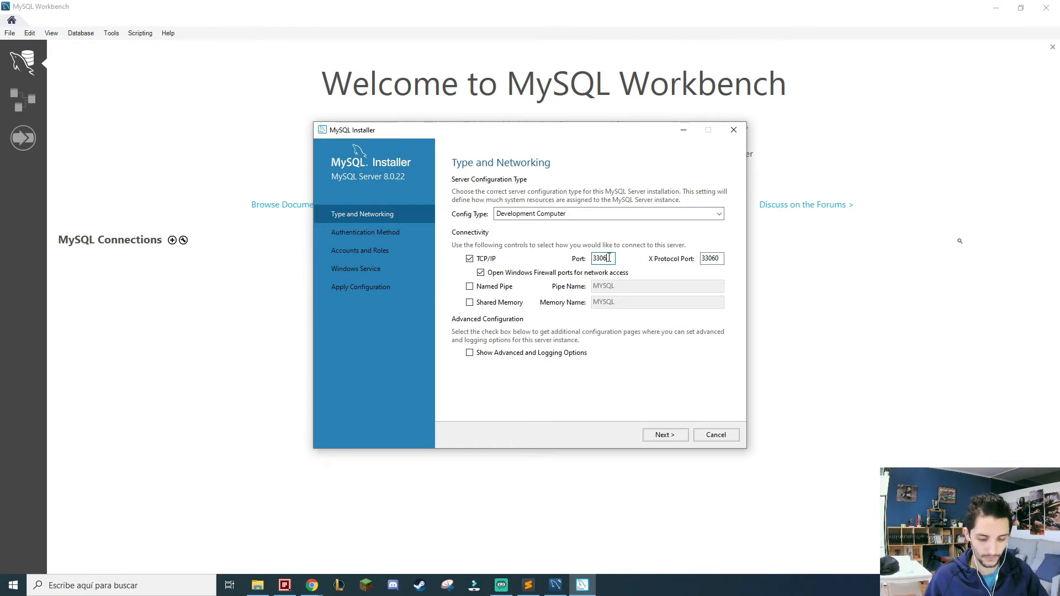
Open a Windows Command Prompt and ping localhost.
{"action": "key", "text": "super+r"}
{"action": "type", "text": "cmd"}
{"action": "key", "text": "Return"}
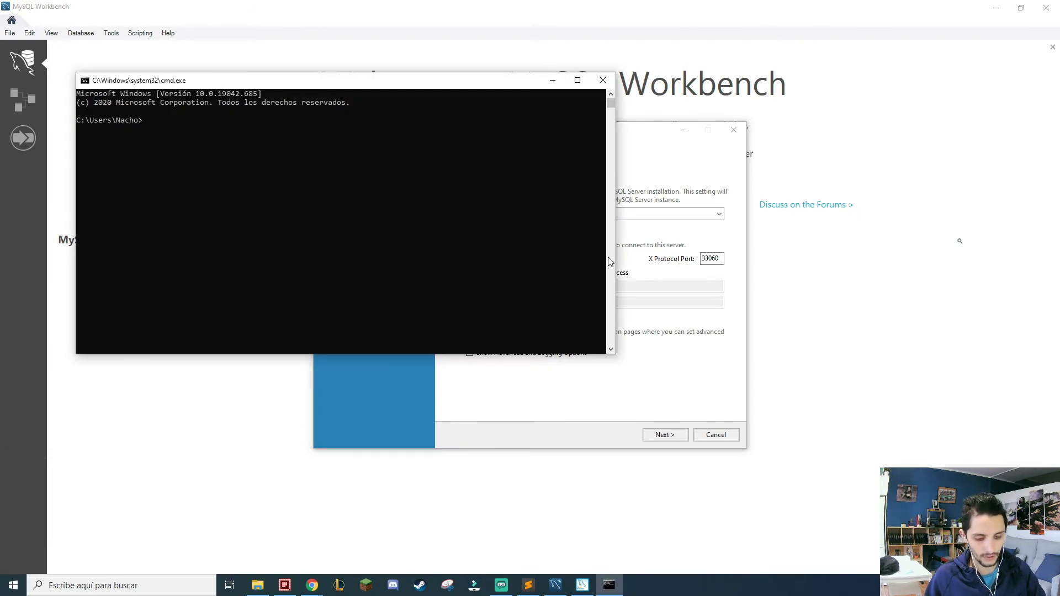
{"action": "type", "text": "ping loca"}
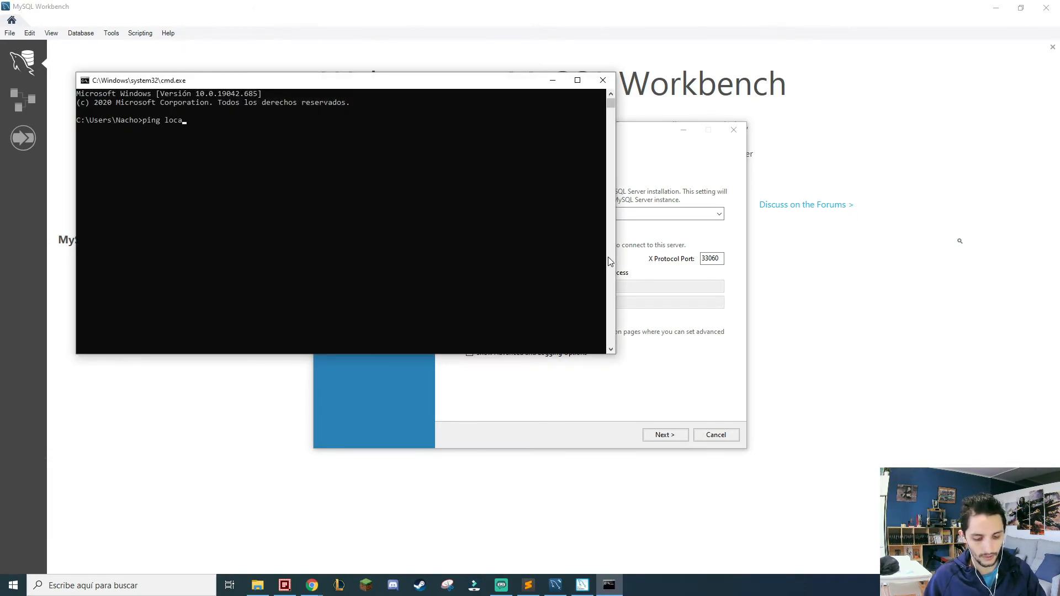
{"action": "type", "text": "lhost"}
{"action": "key", "text": "Return"}
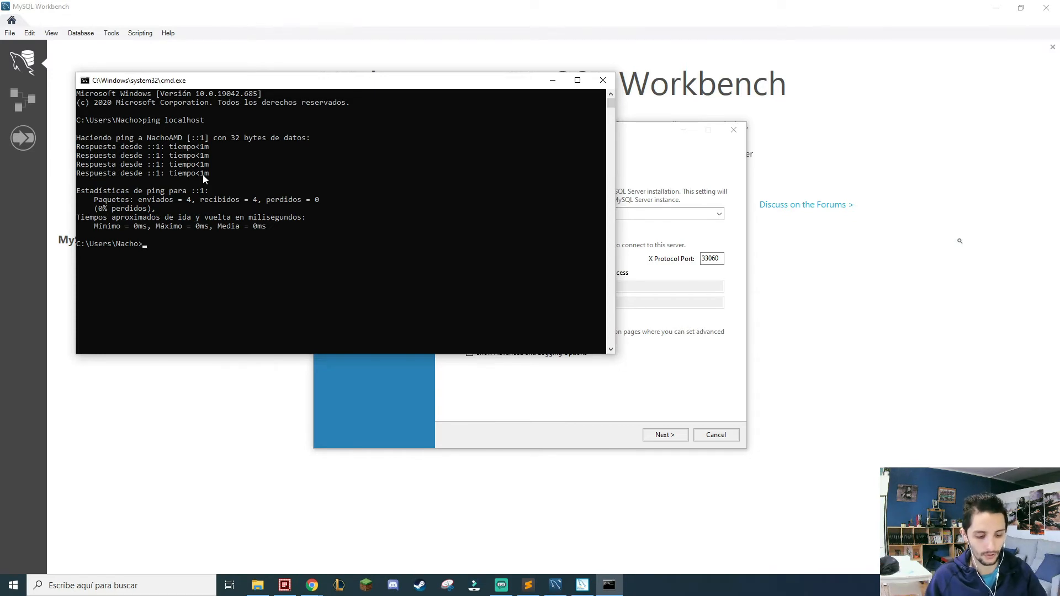
Ping 192.168.1.1 from the Command Prompt, and close the Command Prompt window.
{"action": "type", "text": "ipc"}
{"action": "key", "text": "BackSpace"}
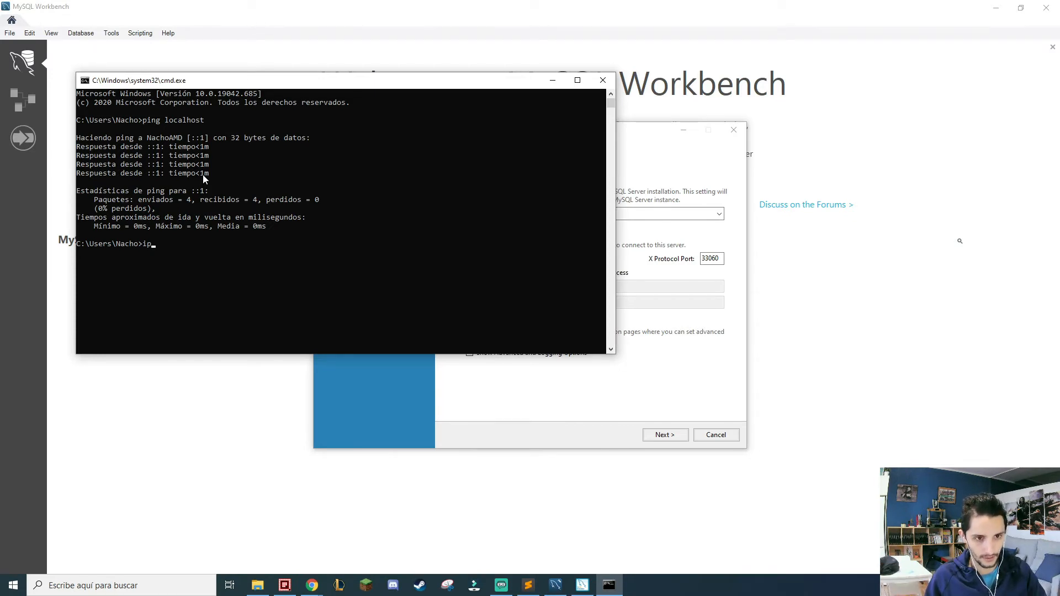
{"action": "key", "text": "BackSpace"}
{"action": "key", "text": "BackSpace"}
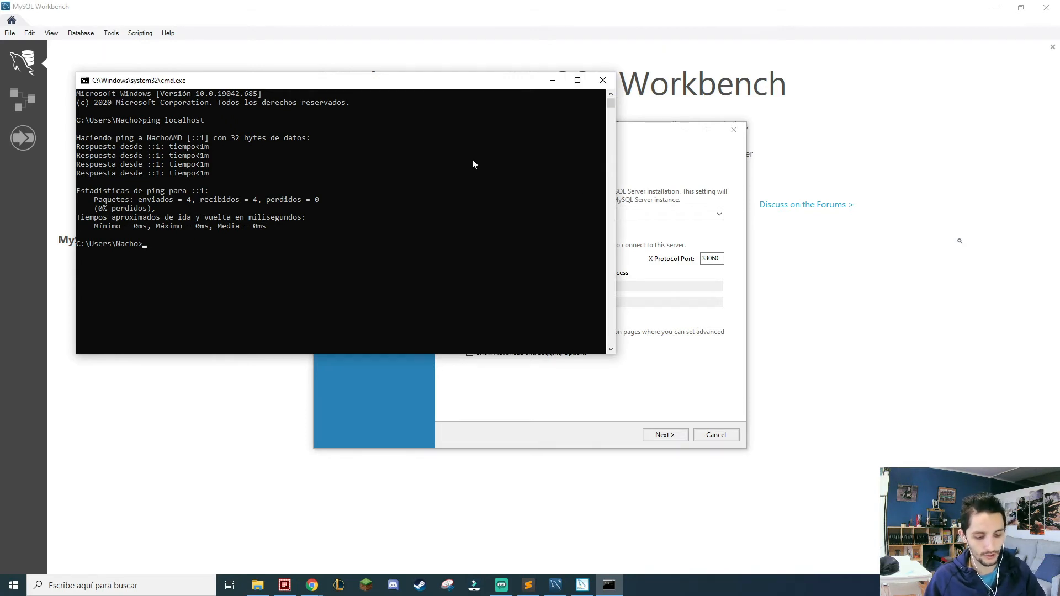
{"action": "type", "text": "ping"}
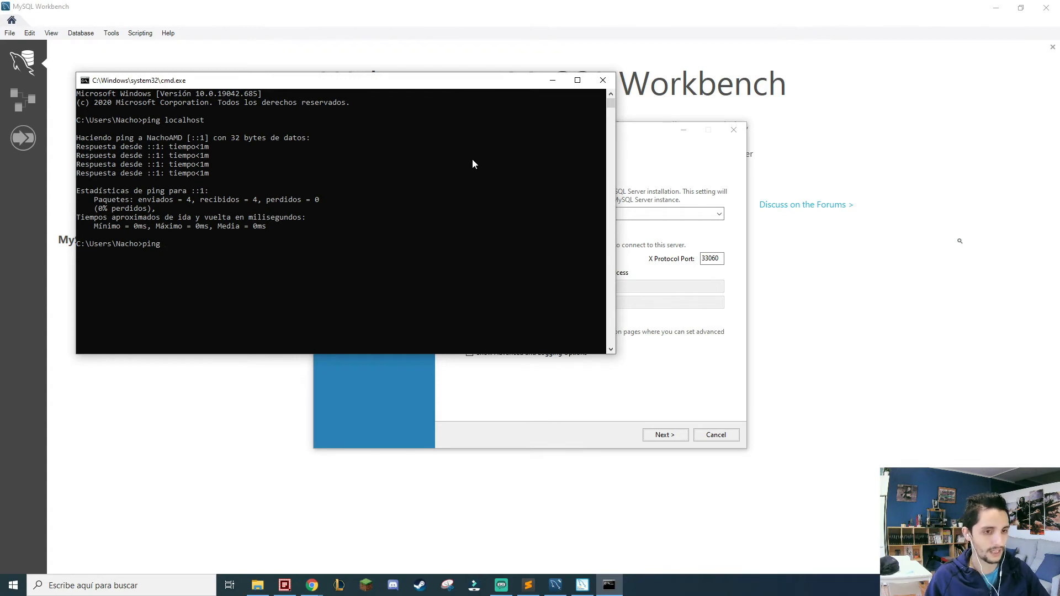
{"action": "type", "text": " 192.168"}
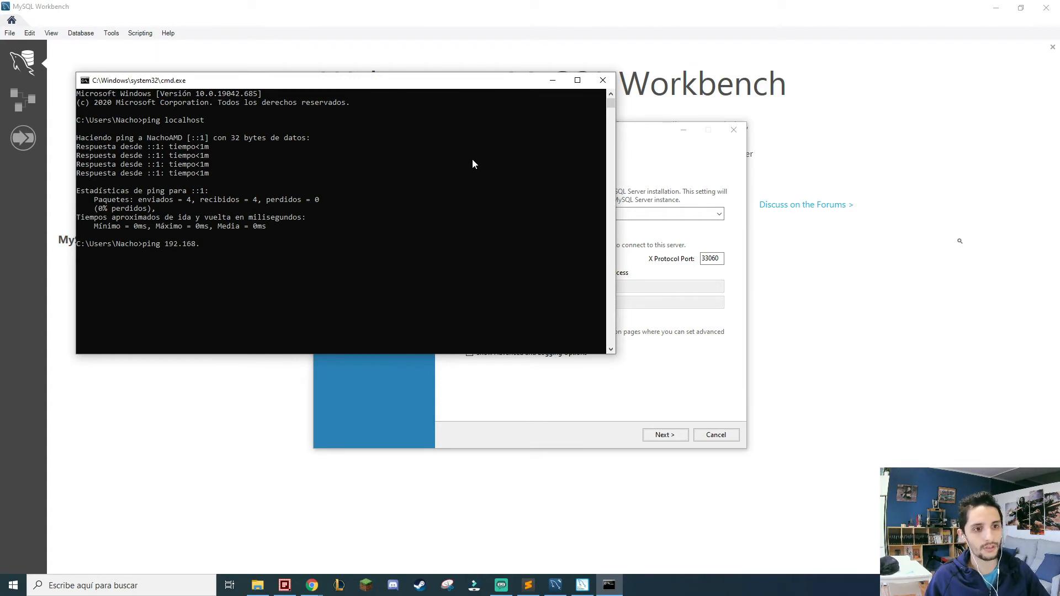
{"action": "type", "text": ".1.1"}
{"action": "key", "text": "Return"}
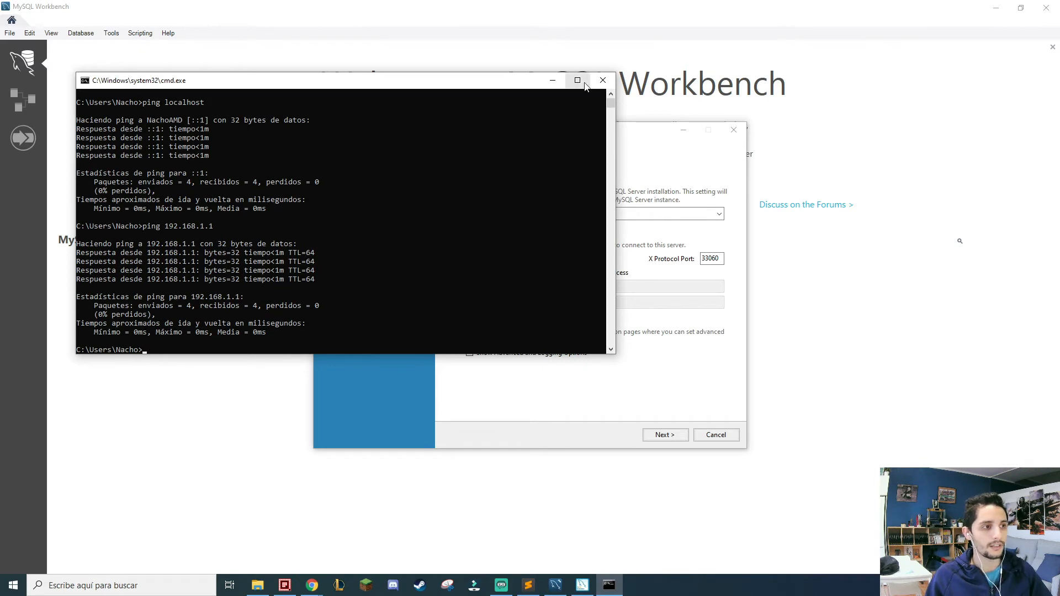
{"action": "left_click", "coordinate": [603, 80]}
Accept TCP/IP port 3306 and strong password encryption for authentication, continuing to the Accounts and Roles page.
{"action": "double_click", "coordinate": [600, 258]}
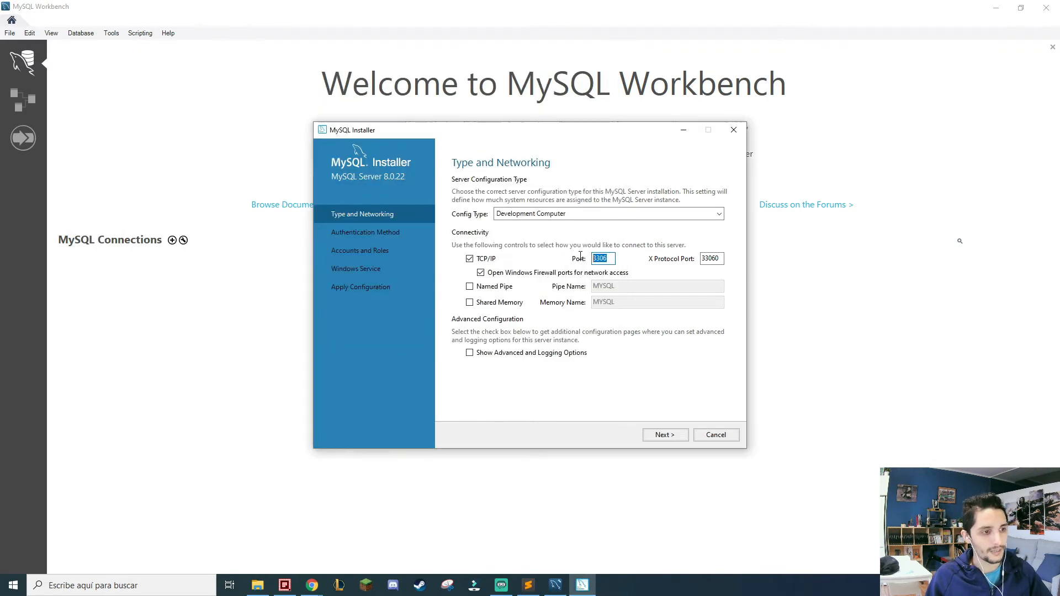
{"action": "left_click", "coordinate": [610, 259]}
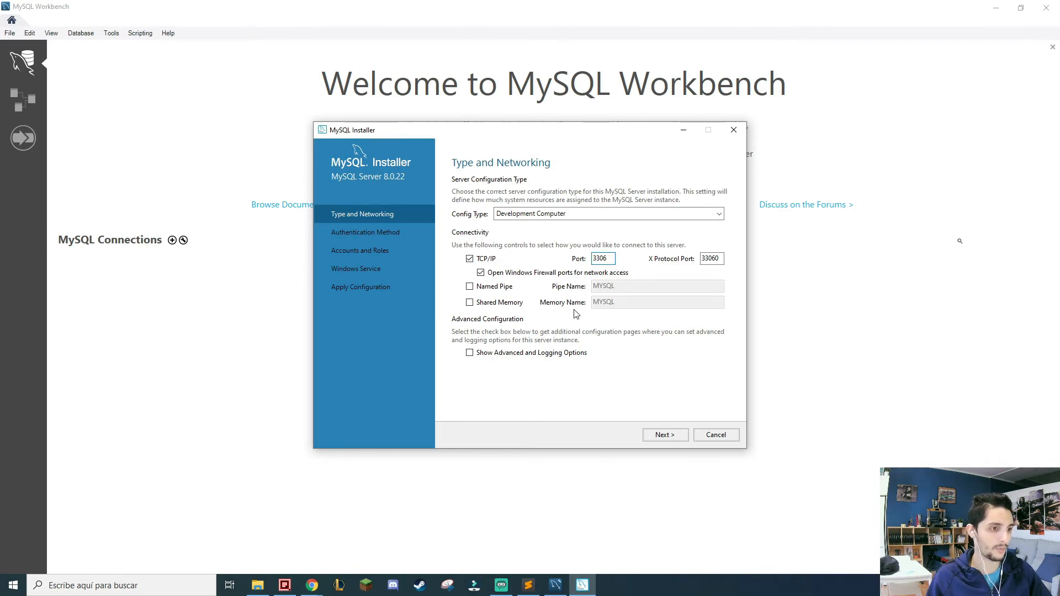
{"action": "left_click", "coordinate": [663, 436]}
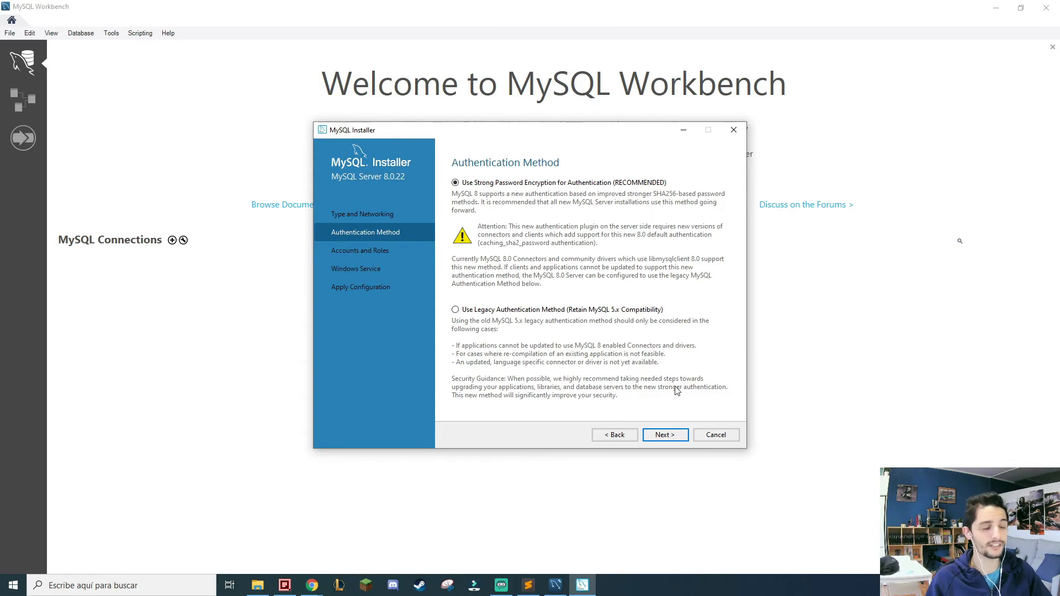
{"action": "left_click", "coordinate": [672, 440]}
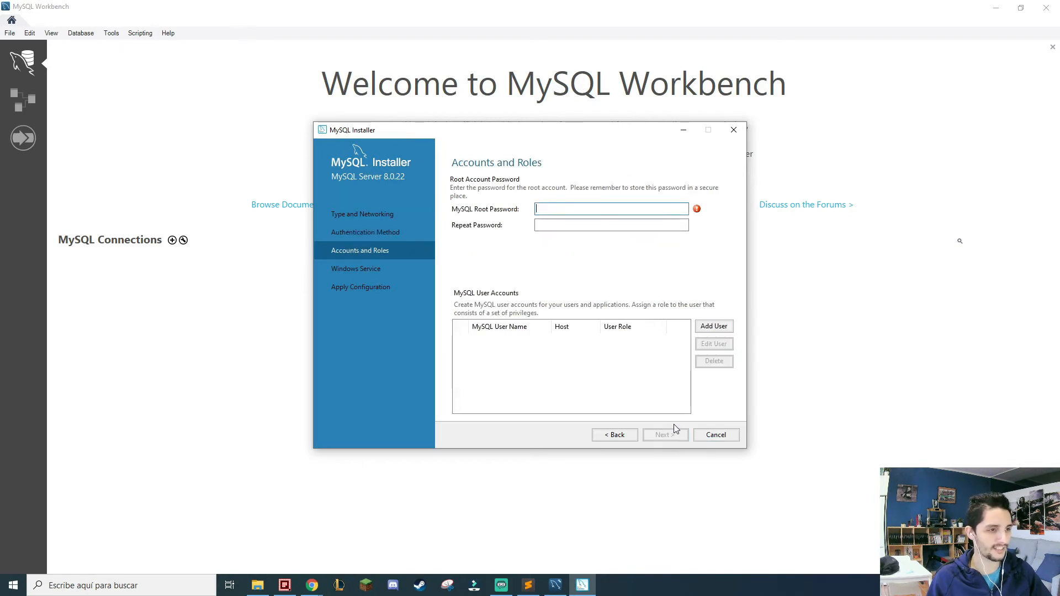
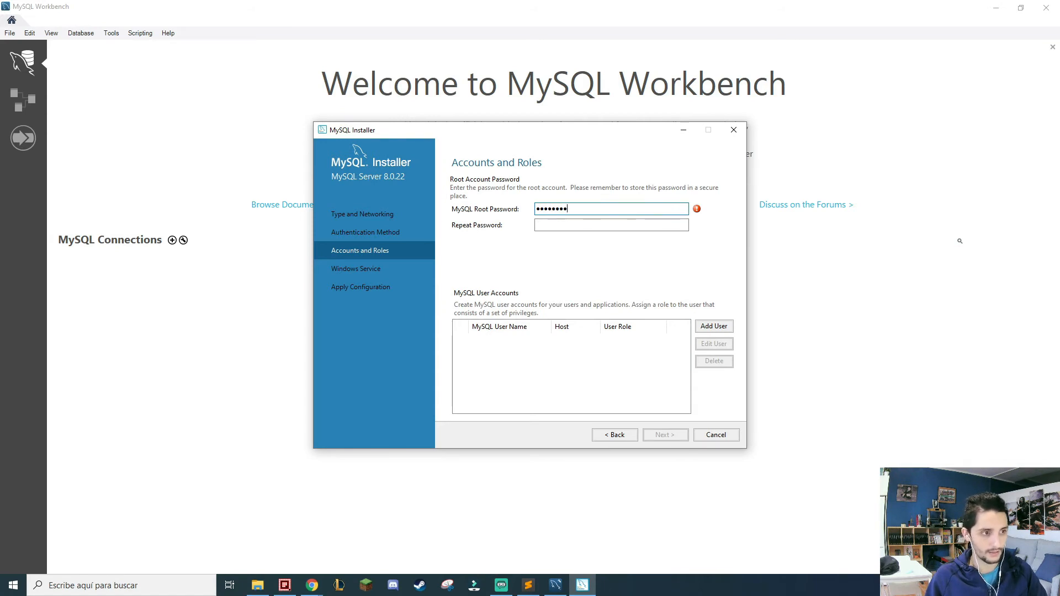
Enter the MySQL root password and repeat it for confirmation.
{"action": "key", "text": "Tab"}
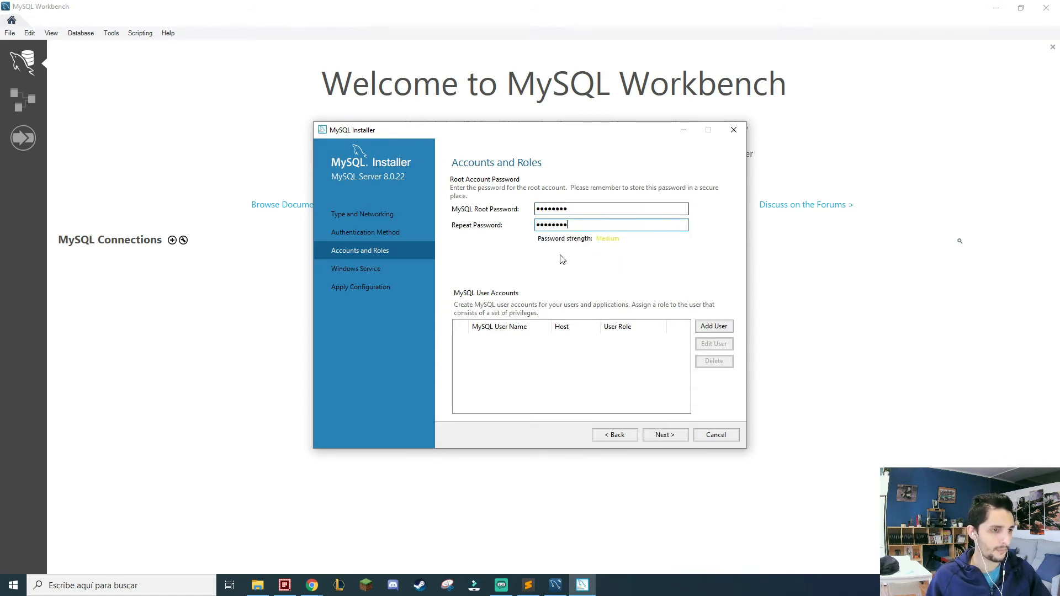
Start a new MySQL user account with the user's name, host <All Hosts (%)> and the DB Admin role.
{"action": "left_click", "coordinate": [729, 327]}
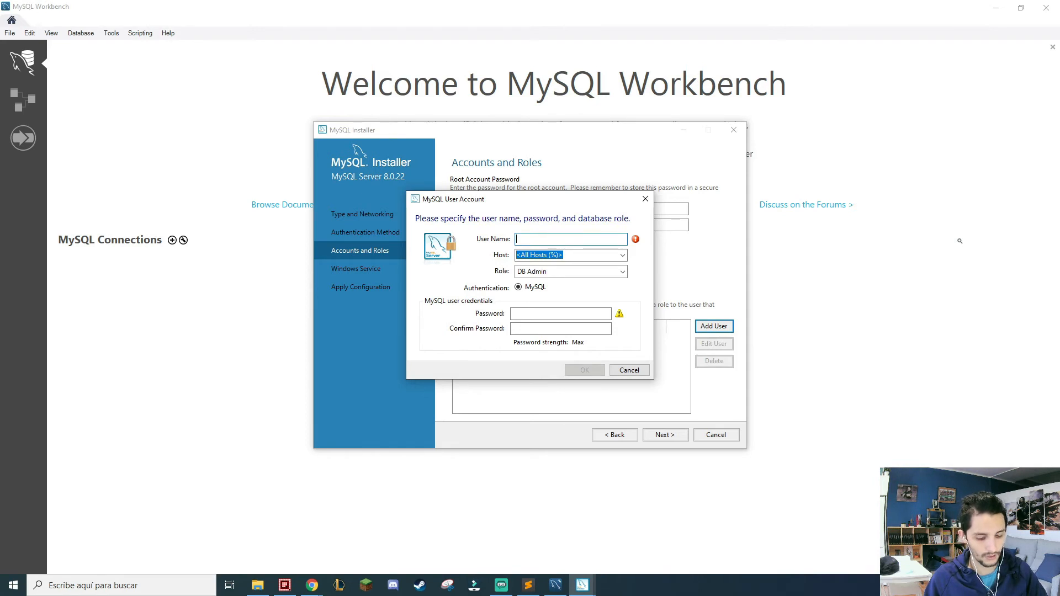
{"action": "type", "text": "Nacho"}
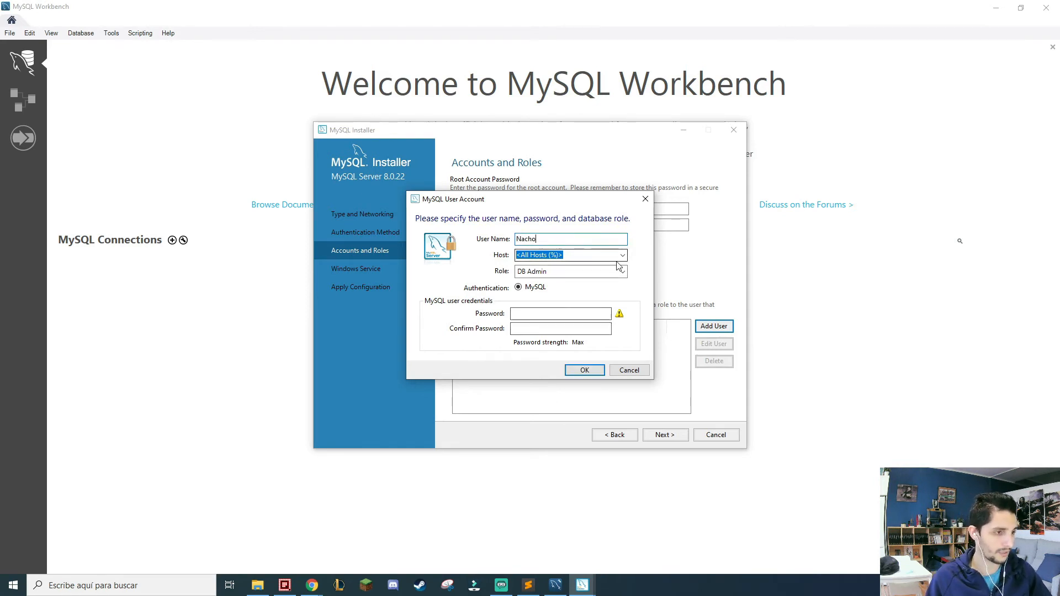
{"action": "left_click", "coordinate": [623, 255]}
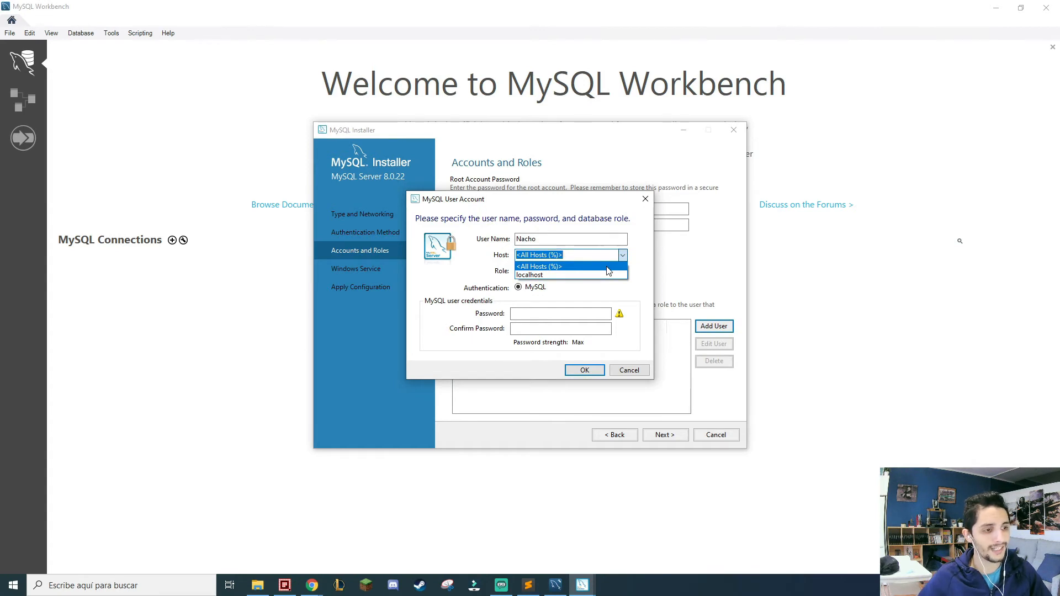
{"action": "left_click", "coordinate": [608, 268]}
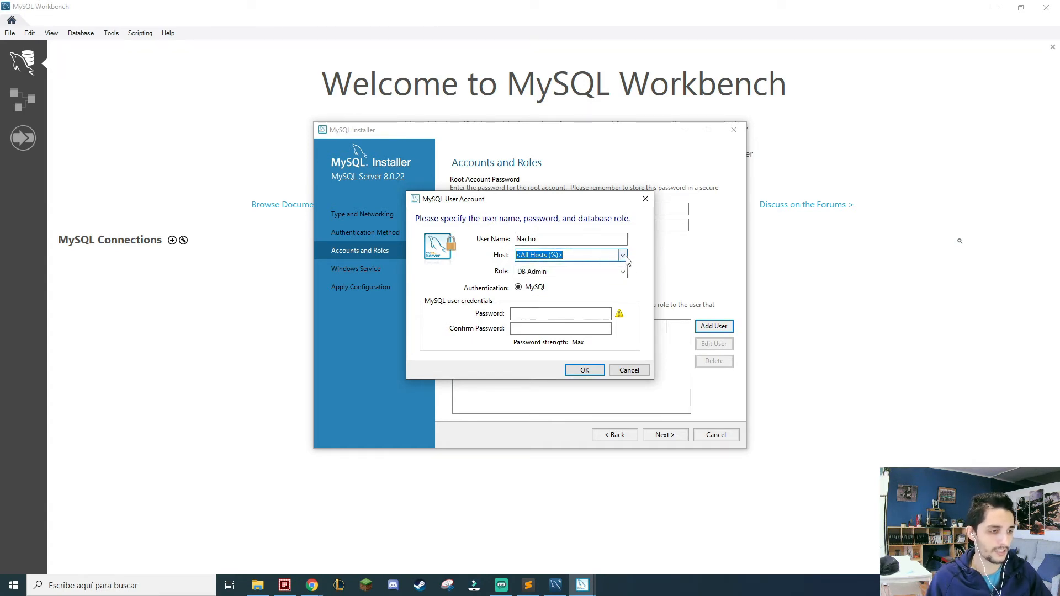
{"action": "left_click", "coordinate": [623, 271]}
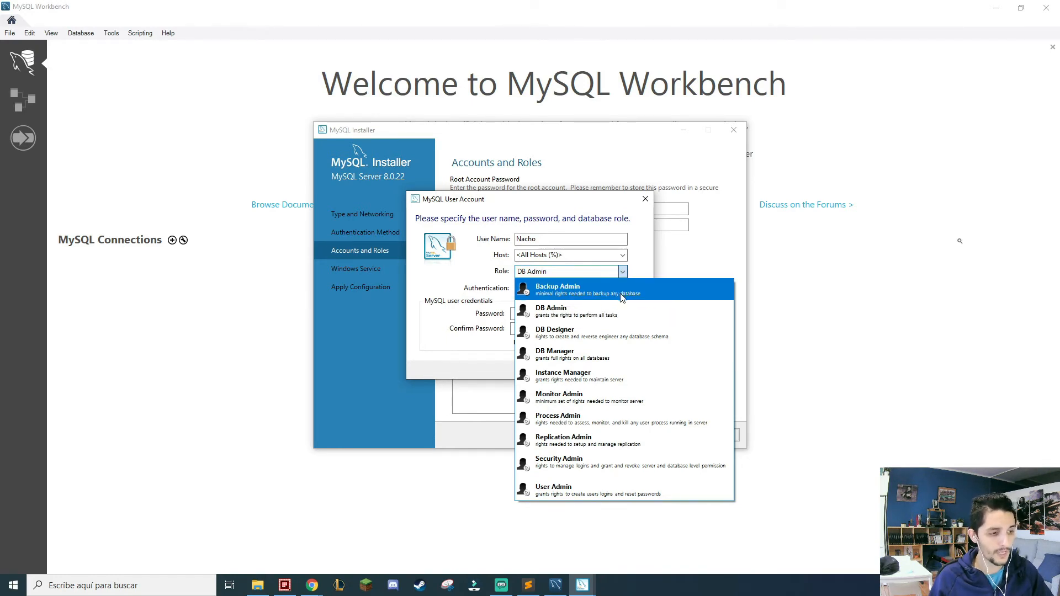
{"action": "left_click", "coordinate": [624, 273]}
{"action": "left_click", "coordinate": [624, 274]}
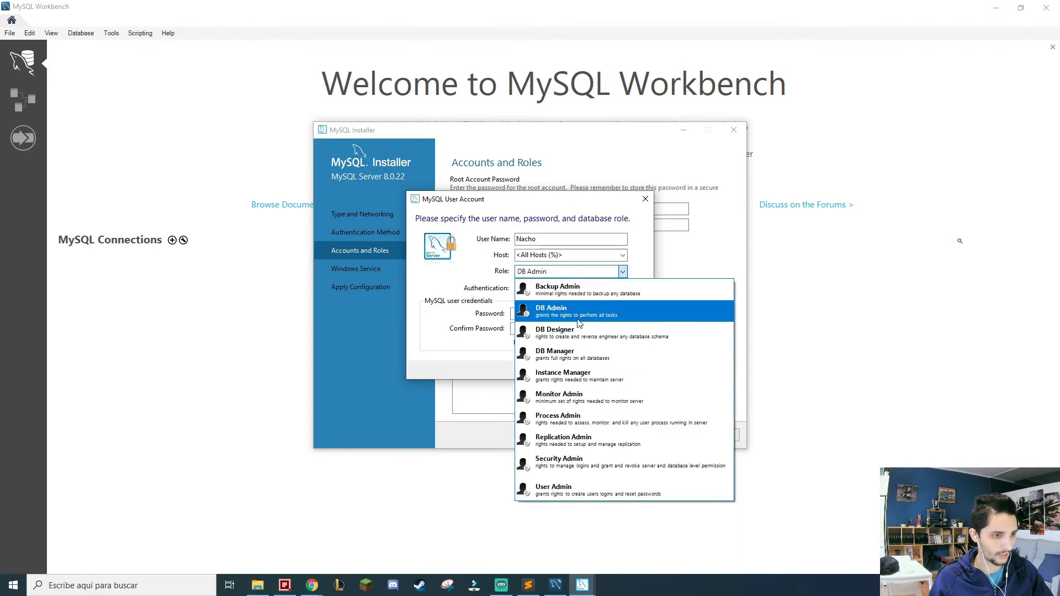
{"action": "key", "text": "Escape"}
Enter and confirm the new MySQL user's password, and add the account to the MySQL User Accounts list.
{"action": "left_click", "coordinate": [516, 314]}
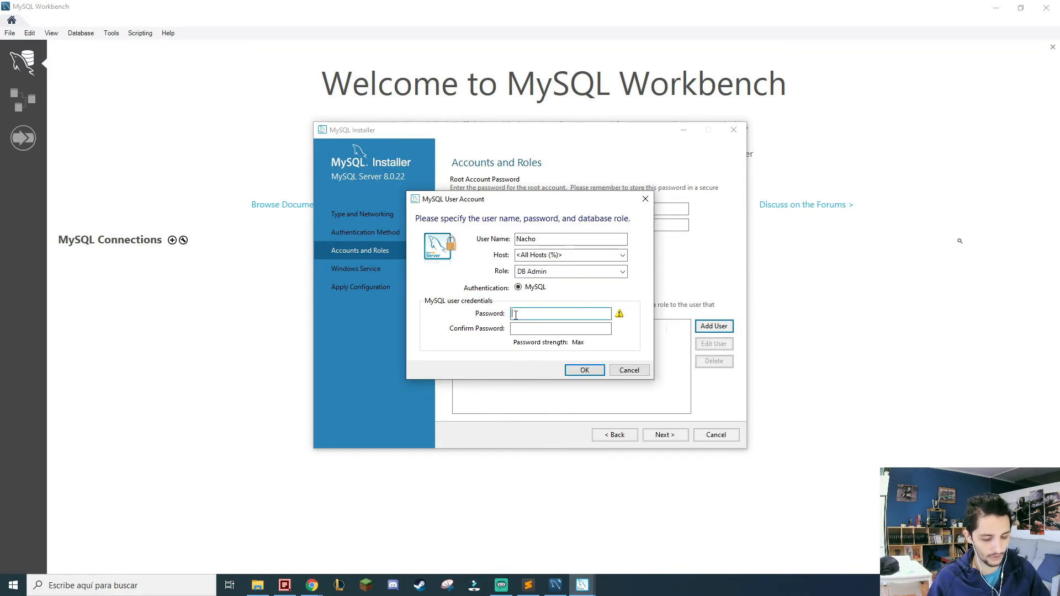
{"action": "type", "text": "••••••••"}
{"action": "key", "text": "Tab"}
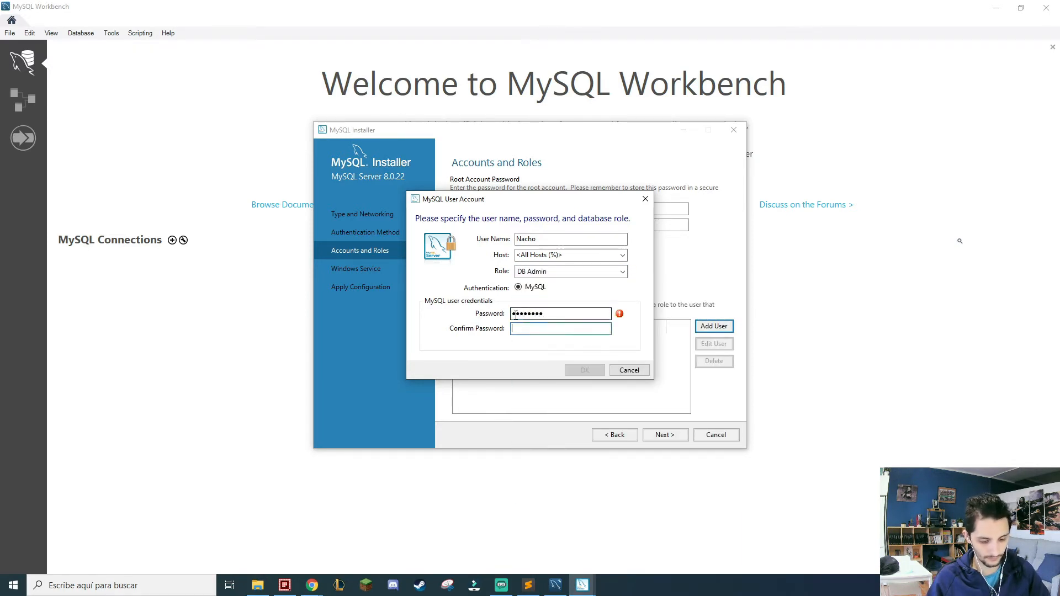
{"action": "type", "text": "••••••••"}
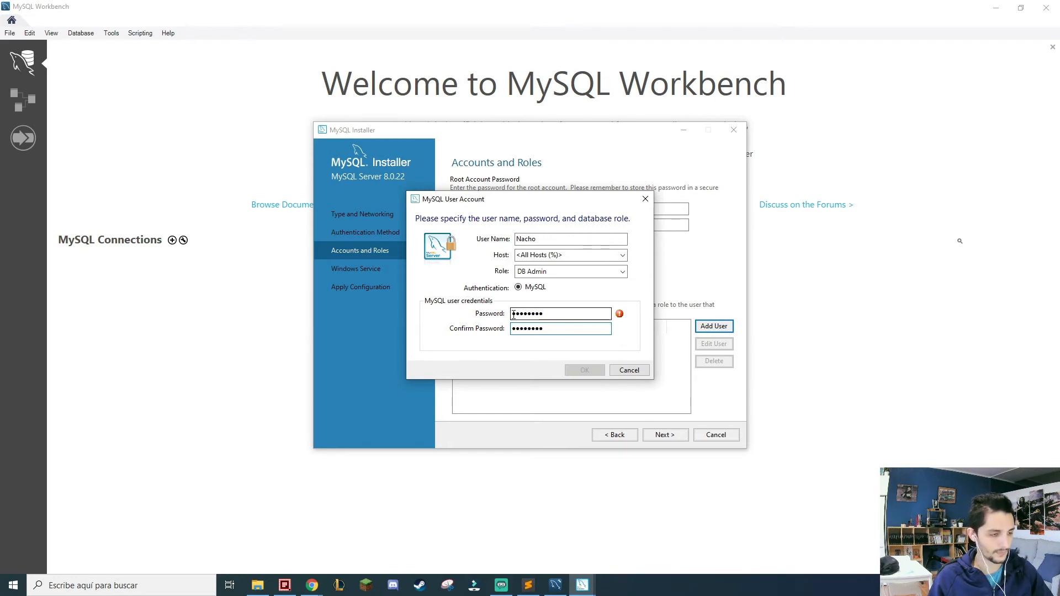
{"action": "left_click", "coordinate": [585, 370]}
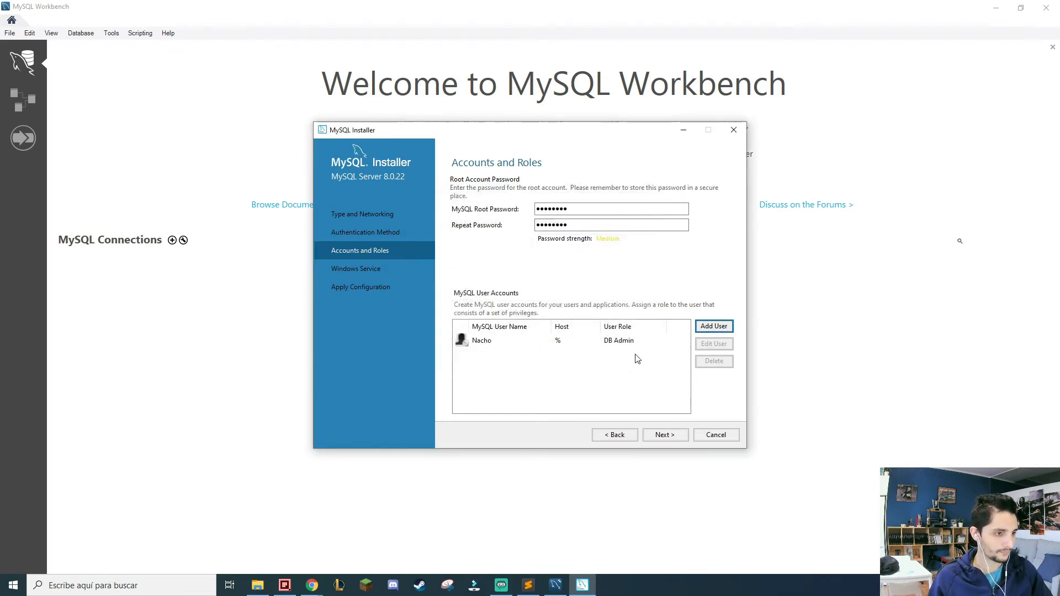
{"action": "left_click", "coordinate": [715, 327]}
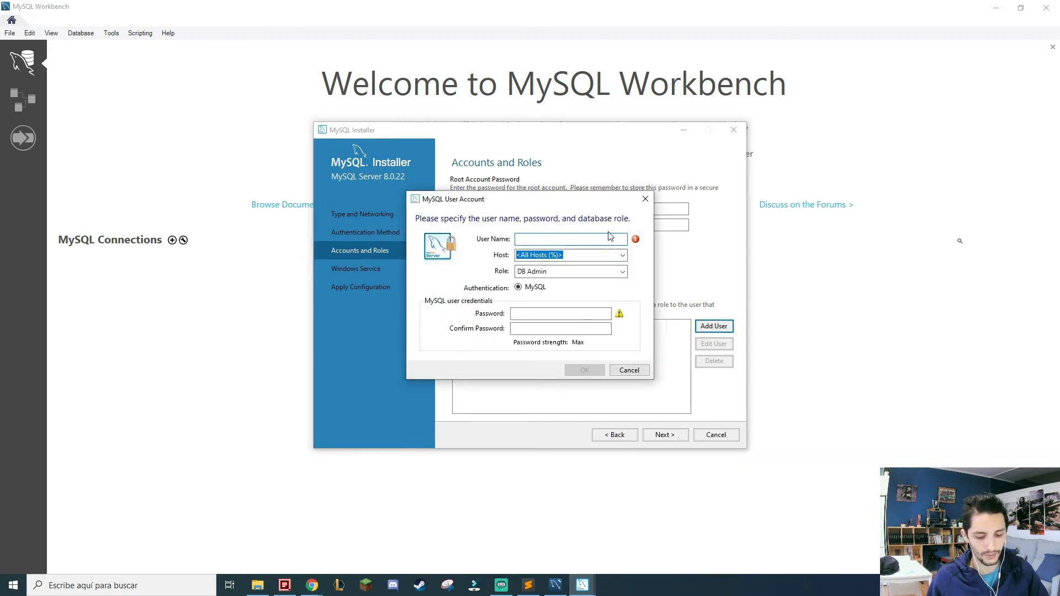
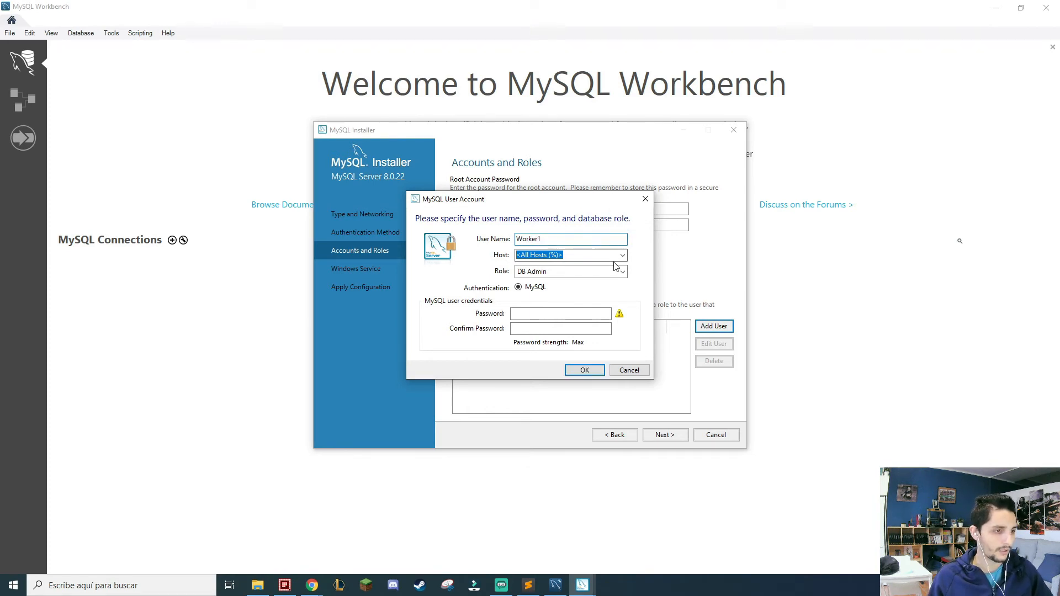
{"action": "left_click", "coordinate": [622, 271]}
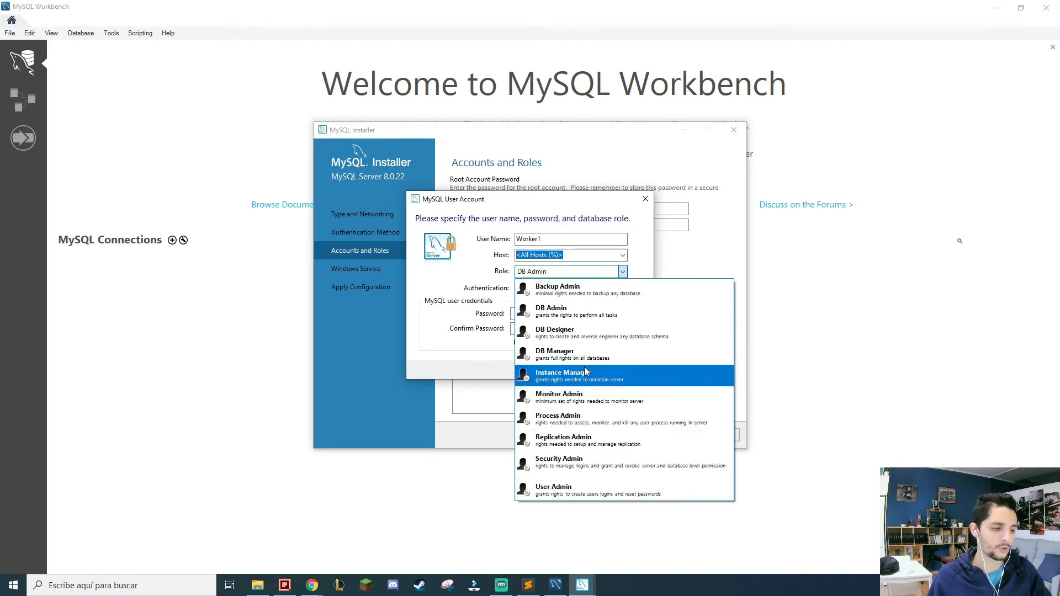
{"action": "left_click", "coordinate": [649, 259]}
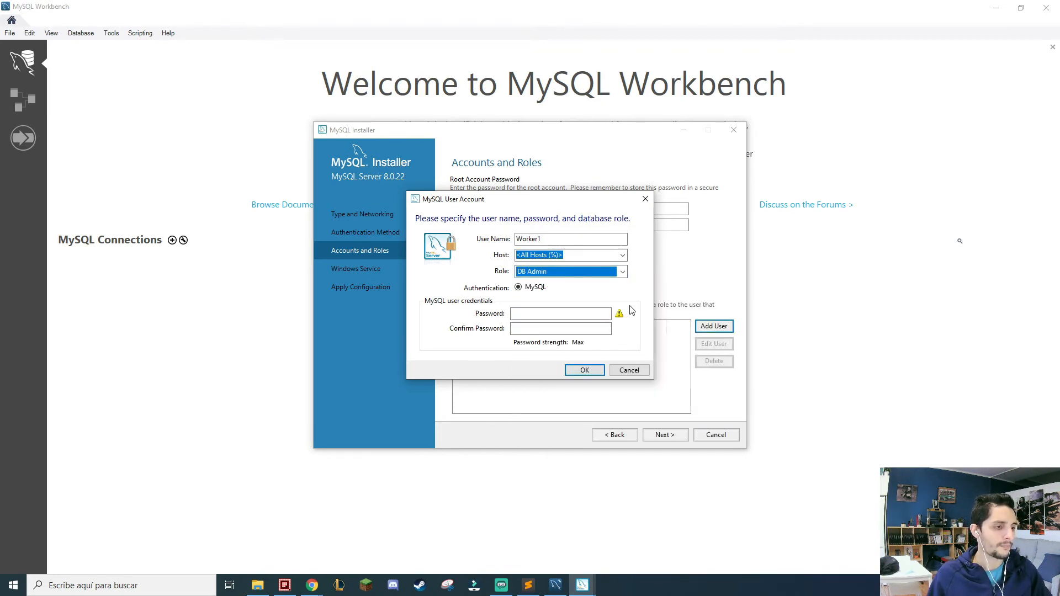
{"action": "left_click", "coordinate": [628, 371]}
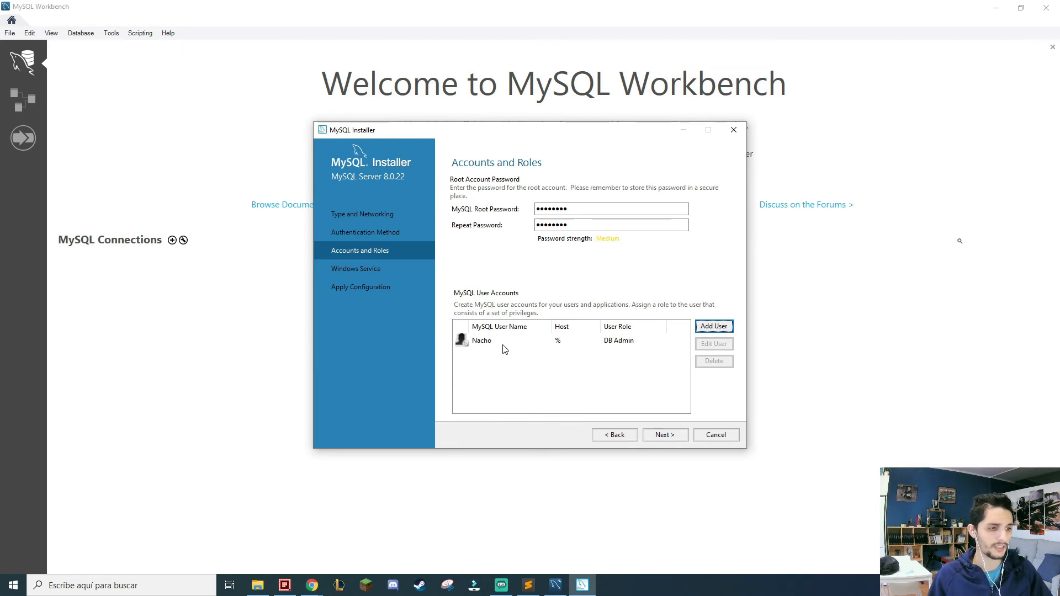
Accept the root password and user account settings, and continue to the Windows Service page.
{"action": "left_click", "coordinate": [665, 435]}
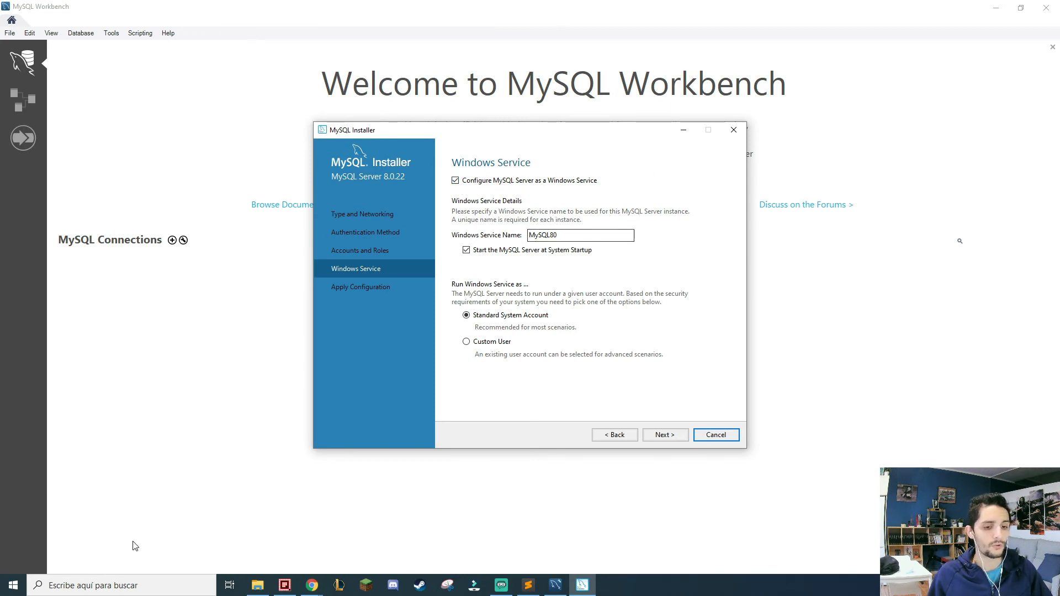
Open the Windows Services console, look through the list of local services, and close it again.
{"action": "left_click", "coordinate": [148, 581]}
{"action": "type", "text": "servicios"}
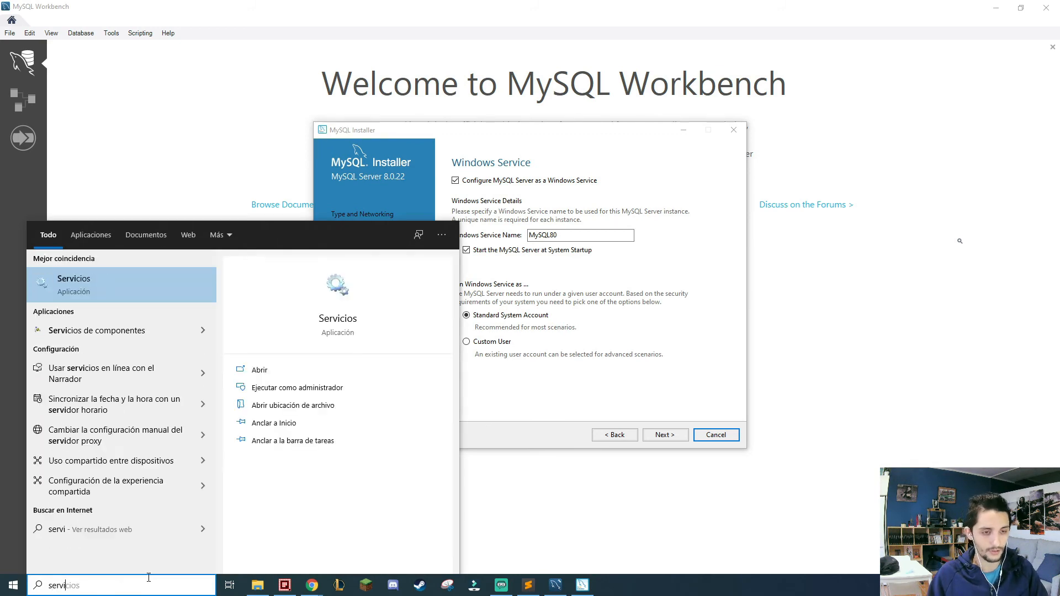
{"action": "key", "text": "Escape"}
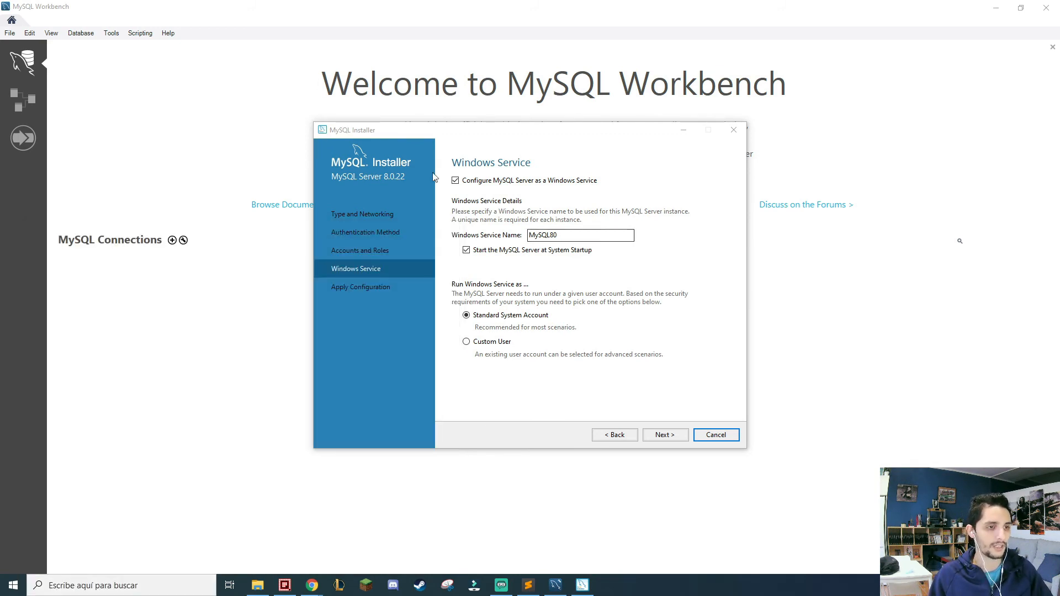
{"action": "left_click_drag", "start_coordinate": [399, 53], "coordinate": [482, 72]}
{"action": "scroll", "coordinate": [570, 250], "scroll_direction": "down", "scroll_amount": 20}
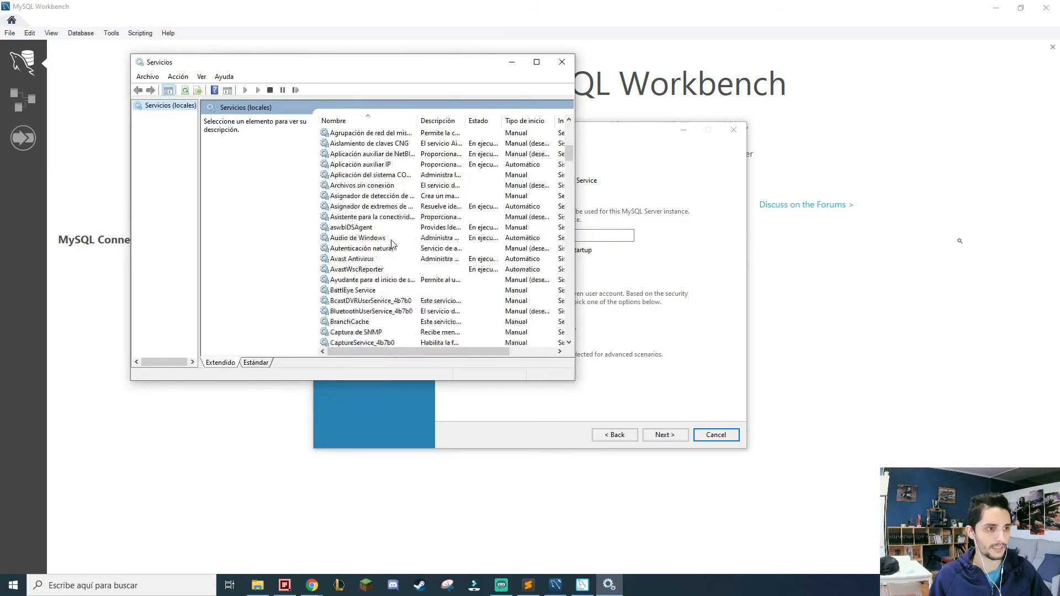
{"action": "left_click_drag", "start_coordinate": [570, 249], "coordinate": [570, 173]}
{"action": "left_click", "coordinate": [561, 63]}
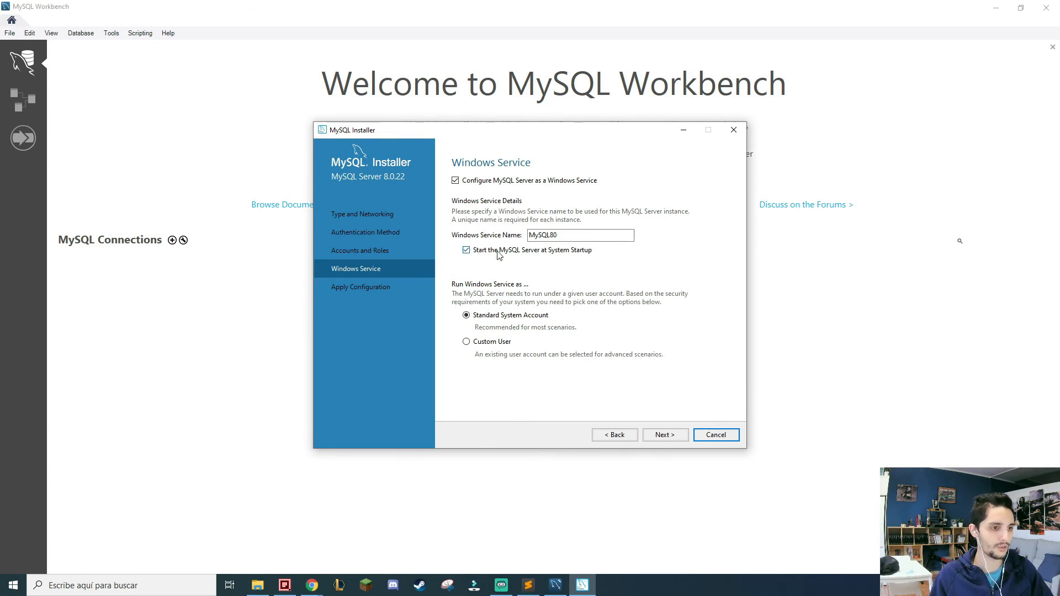
Inspect the service name and the Custom User option for the Windows service, and return to Standard System Account.
{"action": "double_click", "coordinate": [580, 240]}
{"action": "left_click", "coordinate": [557, 240]}
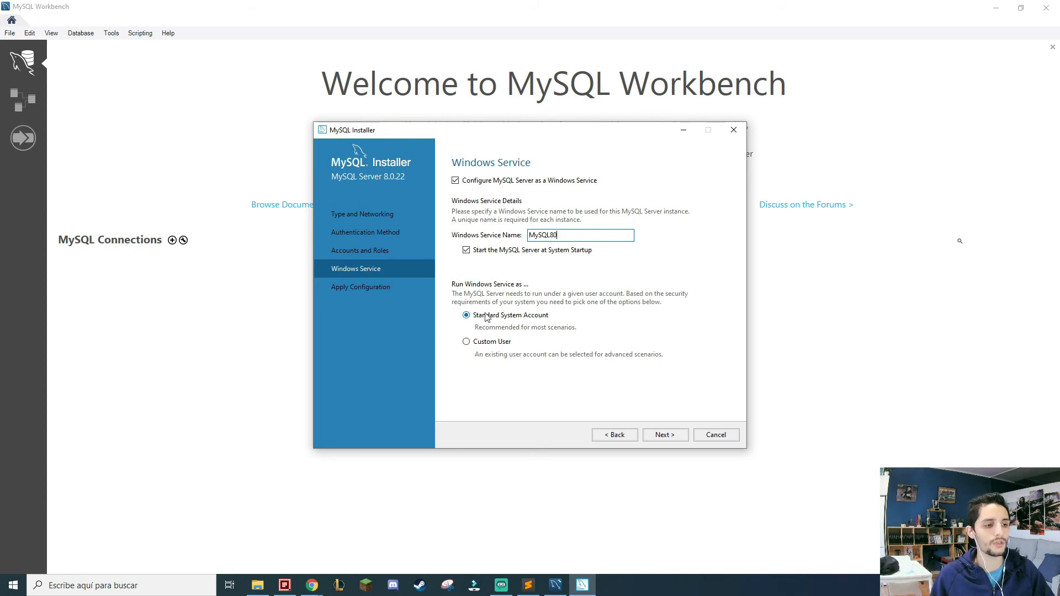
{"action": "left_click", "coordinate": [466, 342]}
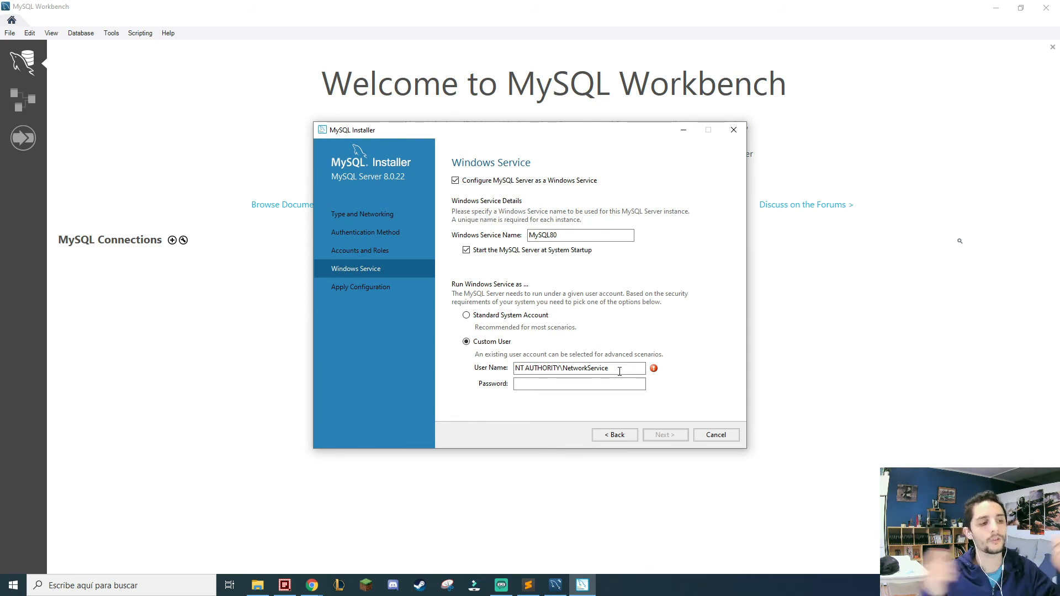
{"action": "left_click", "coordinate": [524, 316]}
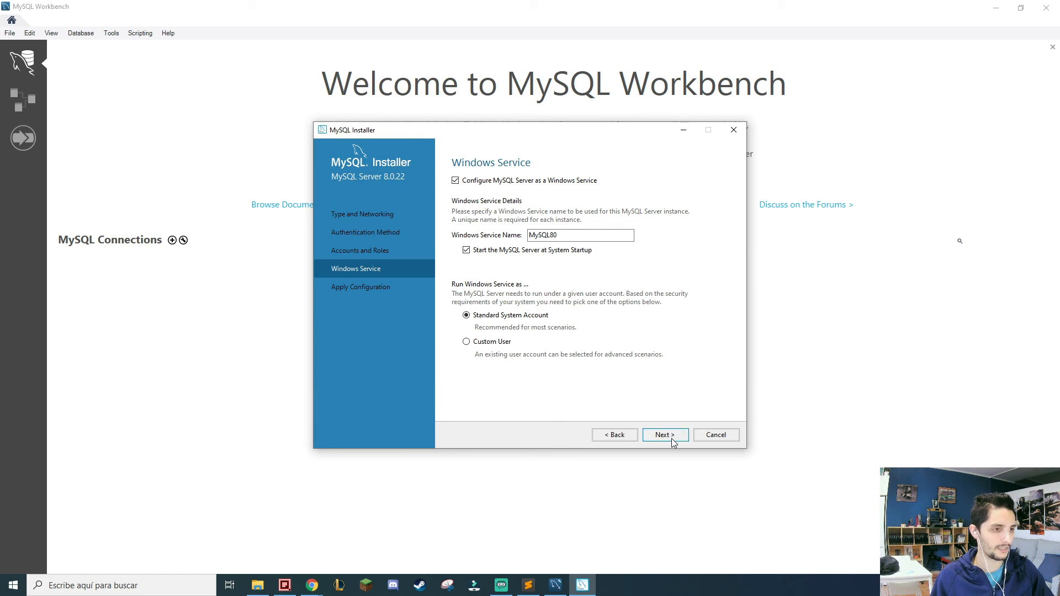
Accept the Windows Service settings with the name MySQL80, and execute the MySQL Server configuration.
{"action": "double_click", "coordinate": [563, 235]}
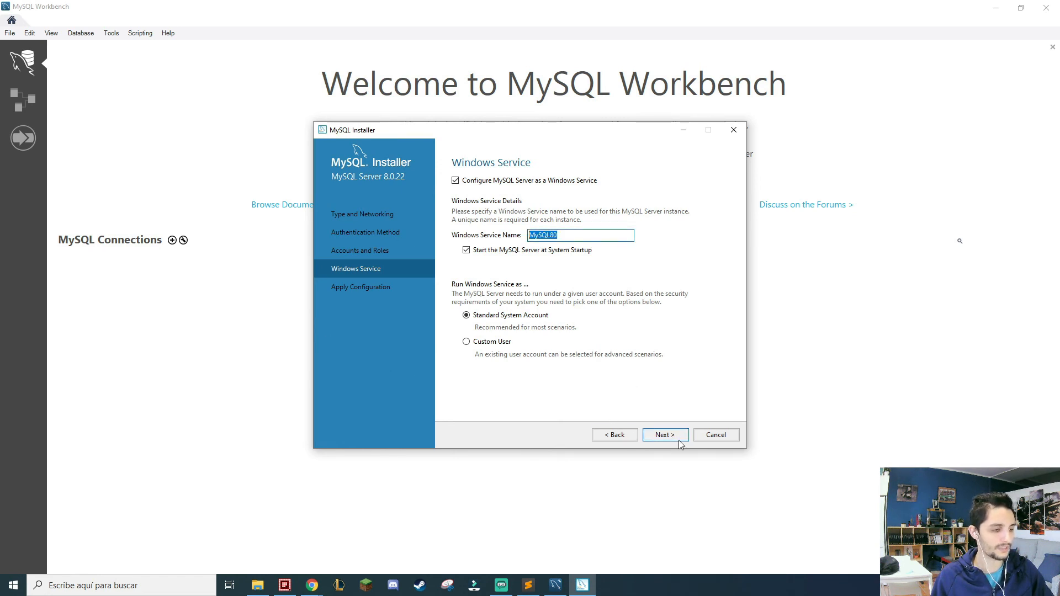
{"action": "left_click", "coordinate": [665, 435]}
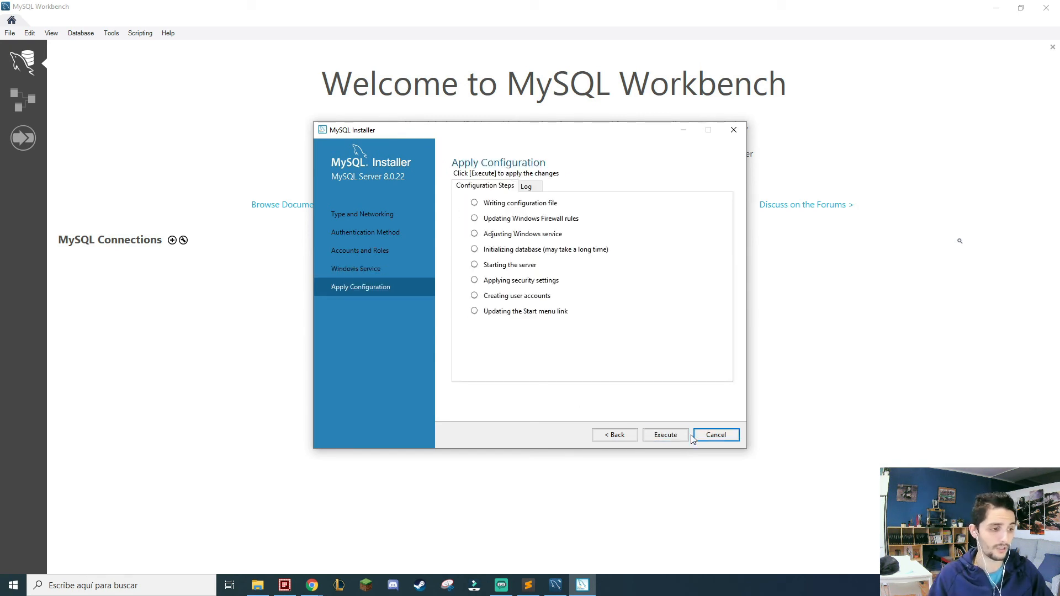
{"action": "left_click", "coordinate": [663, 437]}
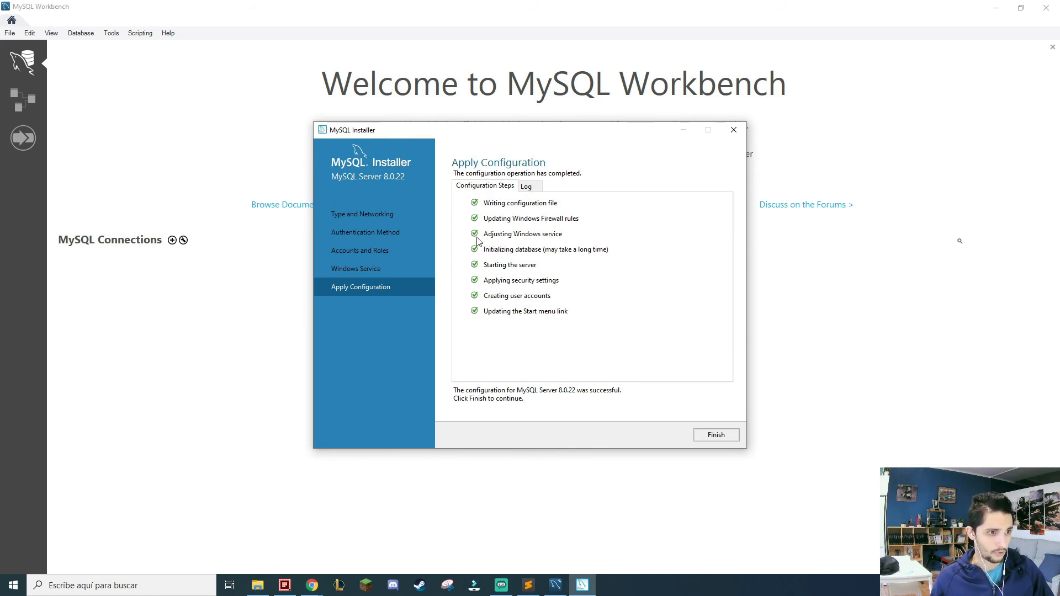
Open the Windows Services console, locate the MySQL80 service, and widen the window and status column to read its details.
{"action": "left_click", "coordinate": [101, 585]}
{"action": "type", "text": "servici"}
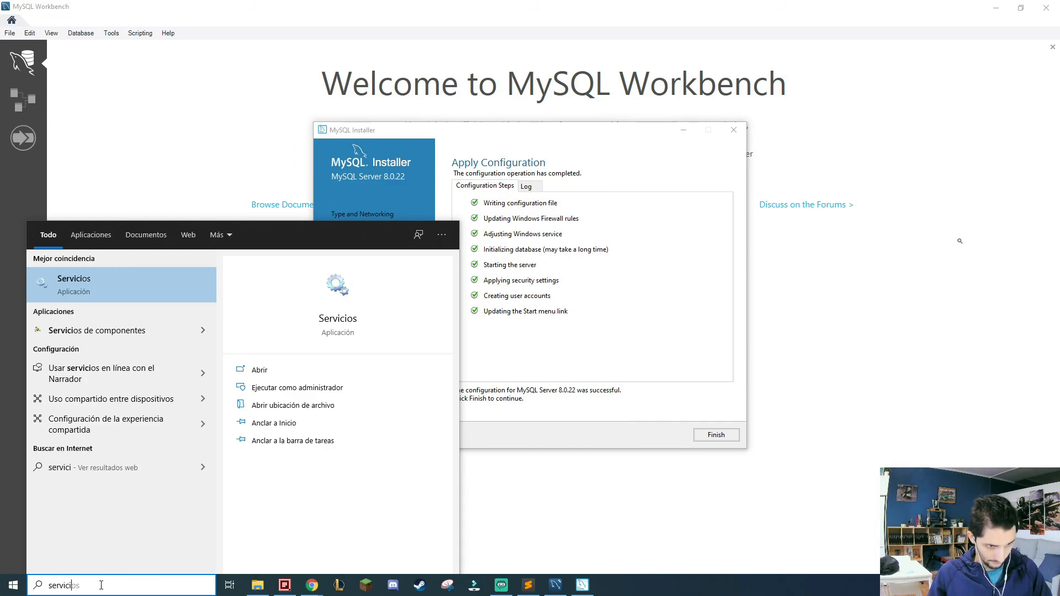
{"action": "key", "text": "Return"}
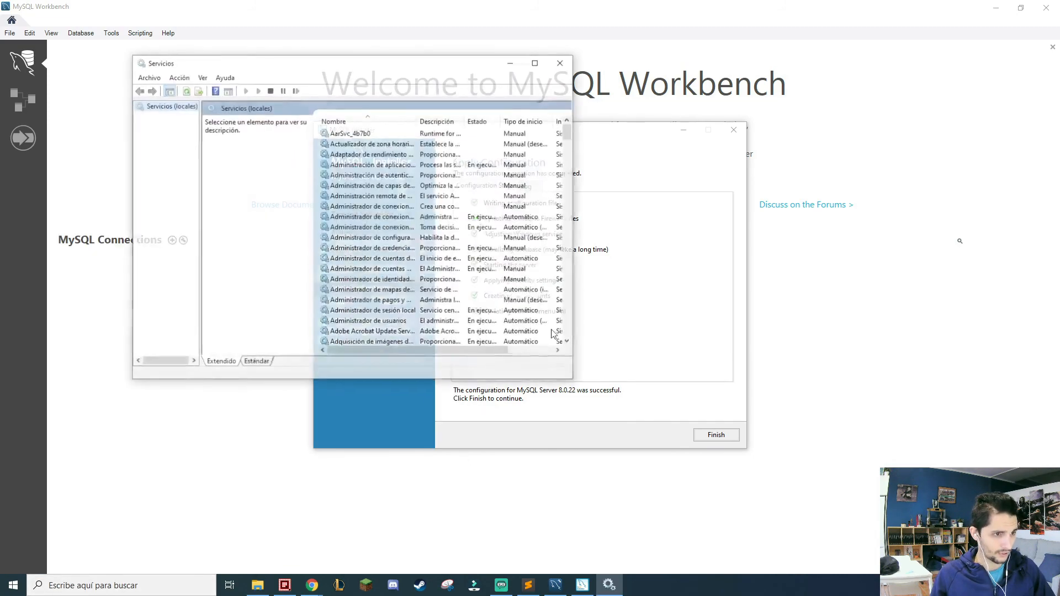
{"action": "left_click_drag", "start_coordinate": [568, 134], "coordinate": [563, 218]}
{"action": "left_click", "coordinate": [338, 291]}
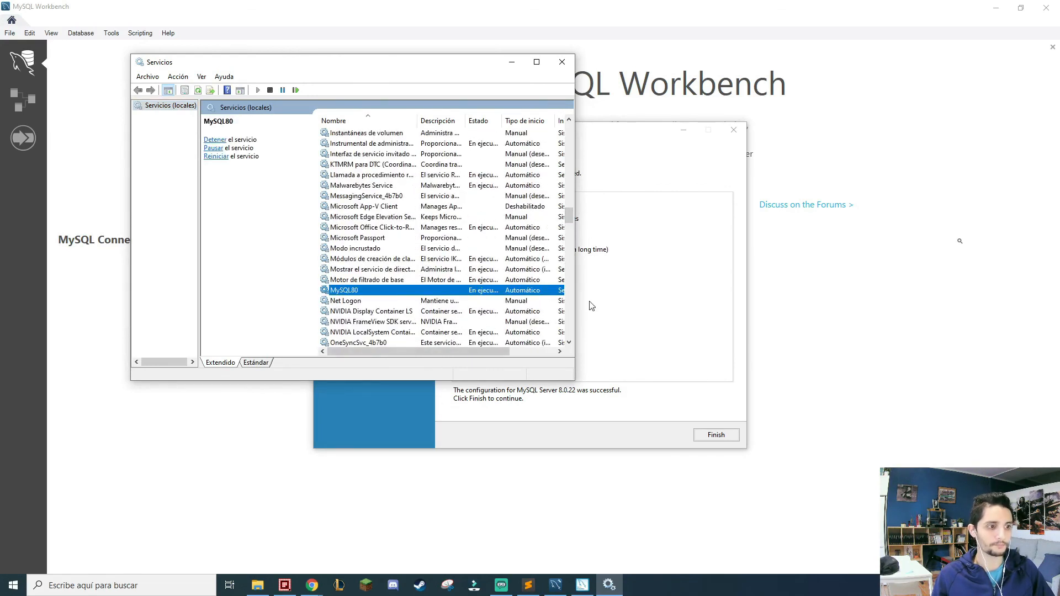
{"action": "left_click_drag", "start_coordinate": [574, 321], "coordinate": [743, 321]}
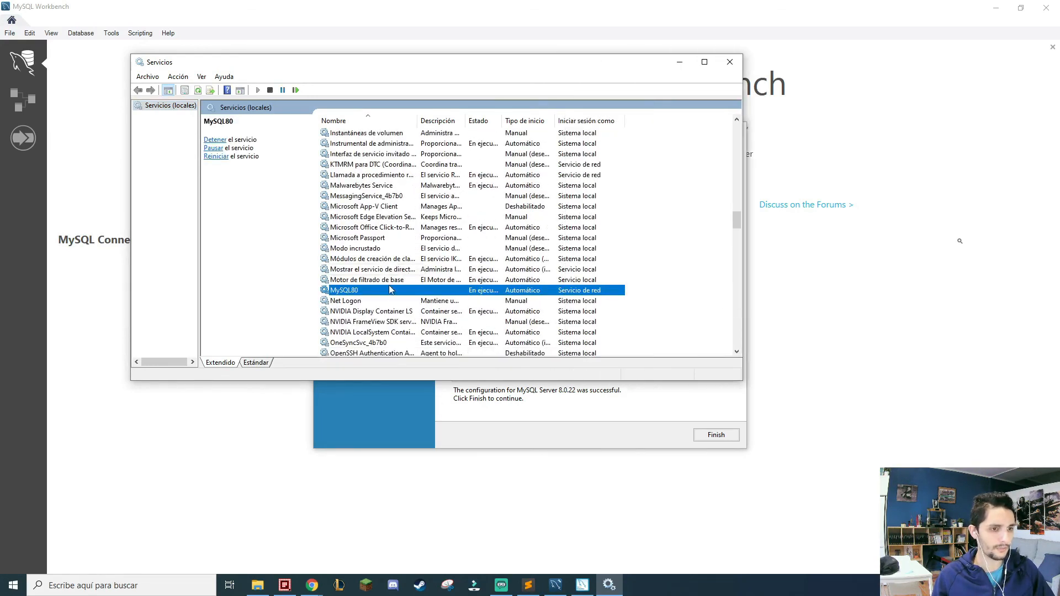
{"action": "left_click_drag", "start_coordinate": [501, 121], "coordinate": [593, 120]}
Copy the executable path from the MySQL80 service's properties and paste it into a new Command Prompt window.
{"action": "right_click", "coordinate": [516, 291]}
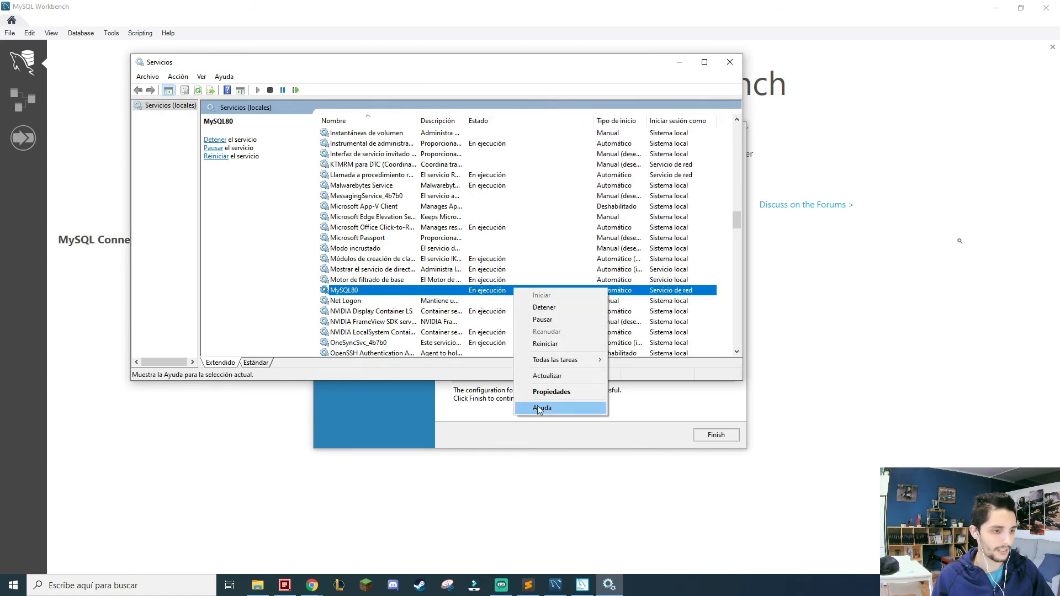
{"action": "left_click", "coordinate": [543, 394]}
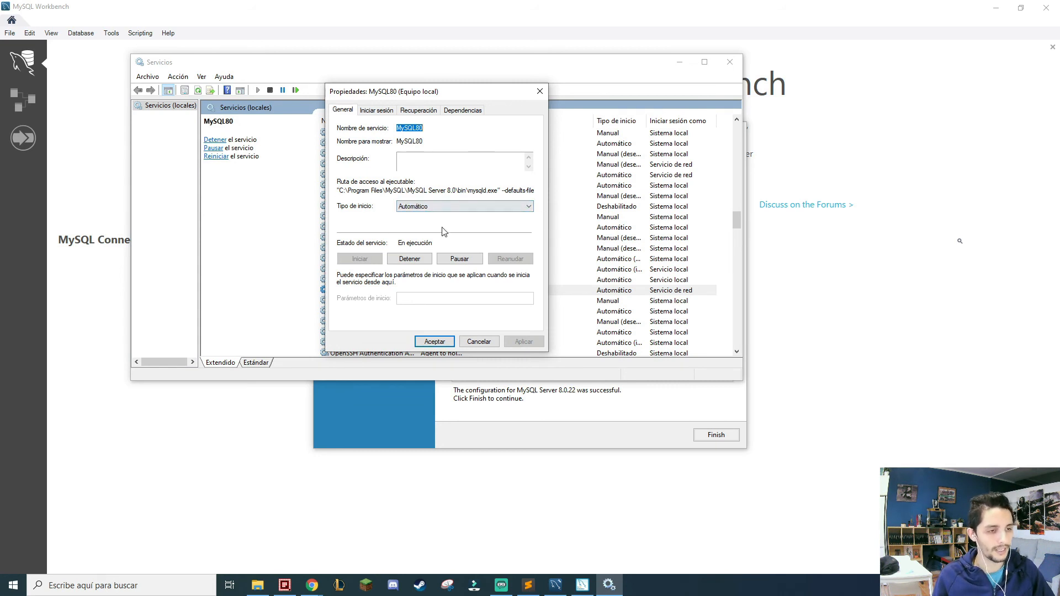
{"action": "mouse_move", "coordinate": [339, 191]}
{"action": "left_mouse_down"}
{"action": "mouse_move", "coordinate": [568, 192]}
{"action": "mouse_move", "coordinate": [337, 191]}
{"action": "left_mouse_up"}
{"action": "key", "text": "ctrl+c"}
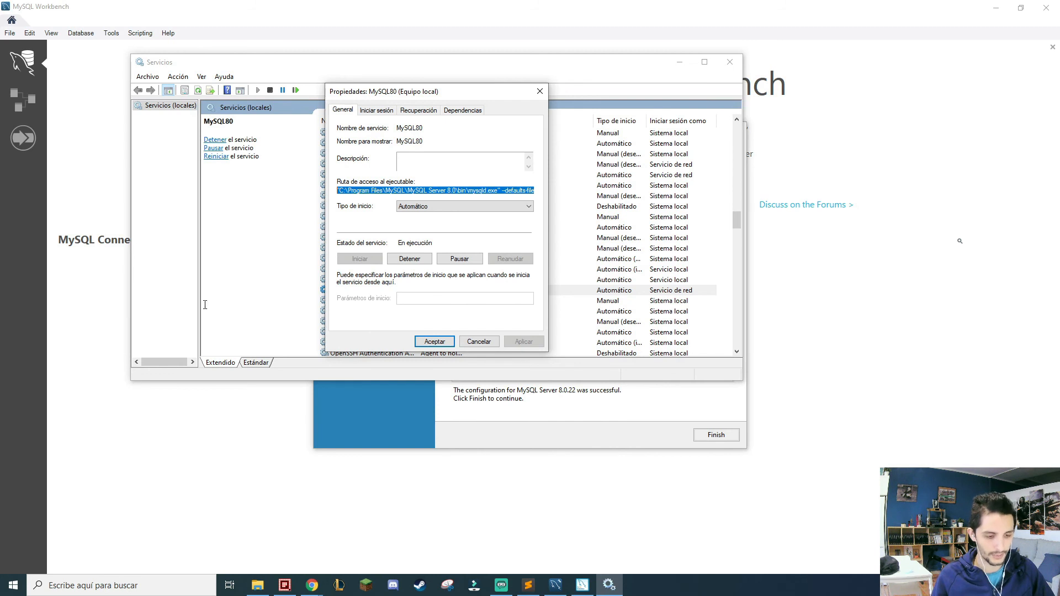
{"action": "key", "text": "super+r"}
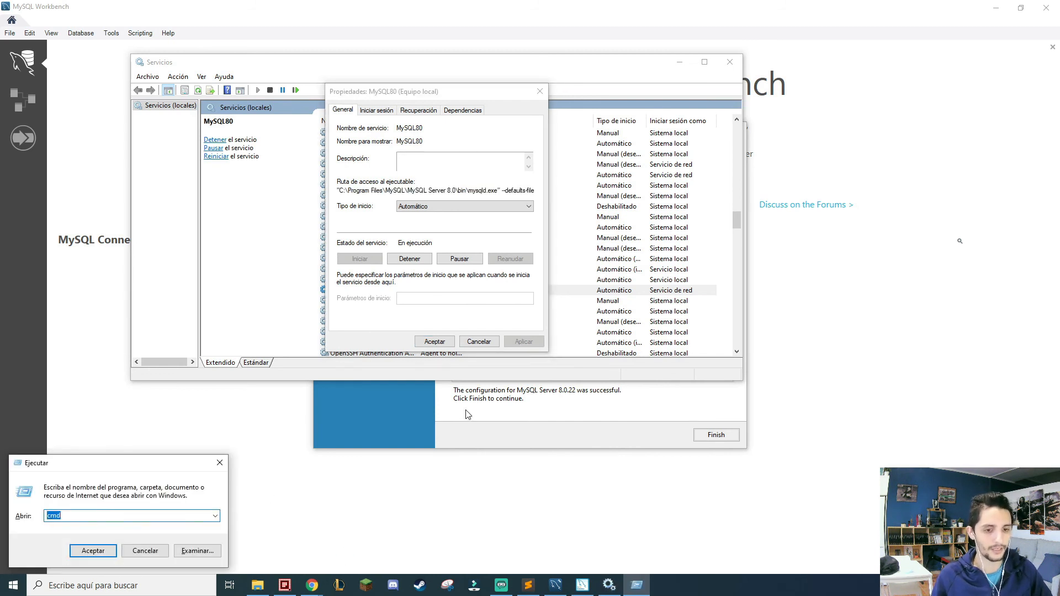
{"action": "key", "text": "Return"}
{"action": "key", "text": "ctrl+v"}
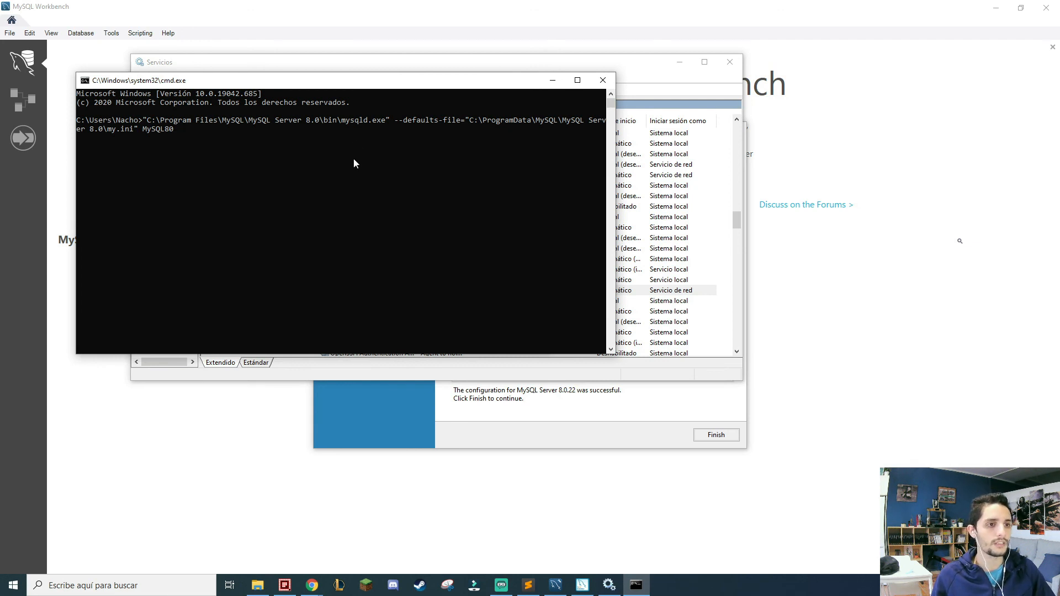
Examine the parts of the pasted service command: the mysqld.exe path, the --defaults-file option and the MySQL80 service name.
{"action": "left_click_drag", "start_coordinate": [370, 90], "coordinate": [457, 297]}
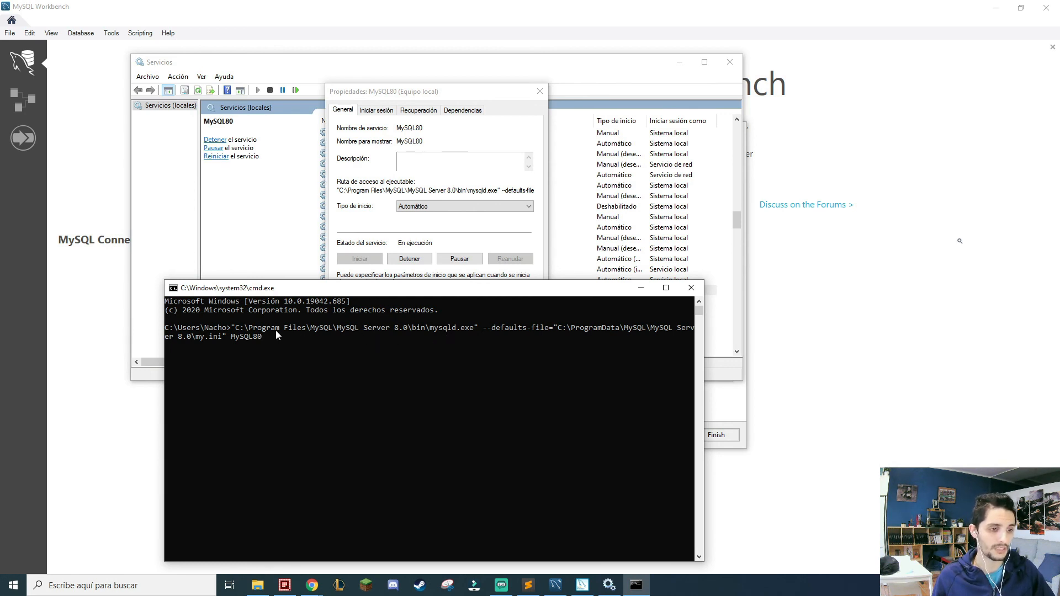
{"action": "left_click_drag", "start_coordinate": [244, 328], "coordinate": [454, 335]}
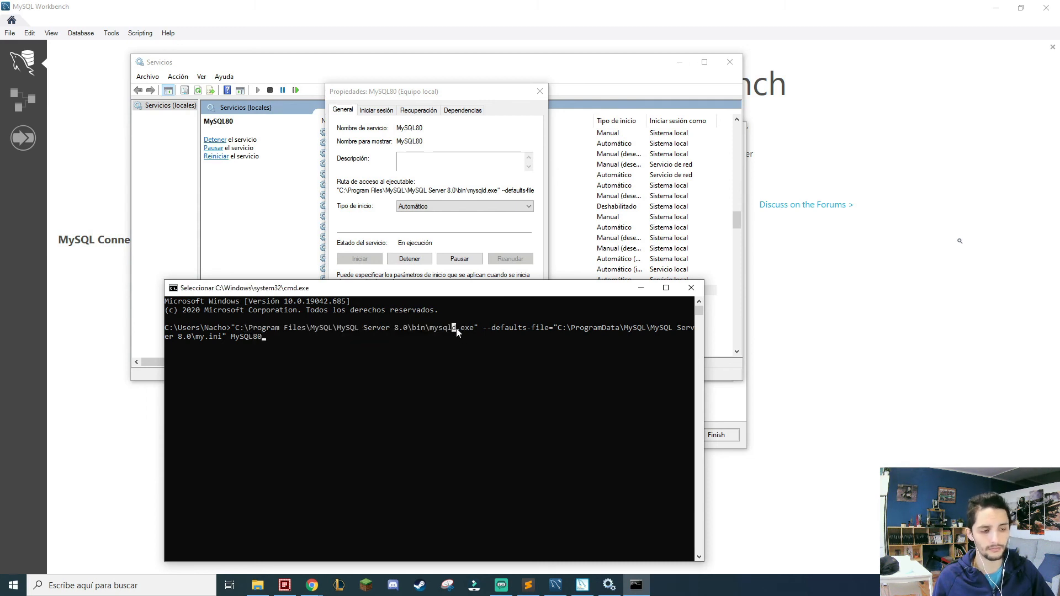
{"action": "left_click", "coordinate": [454, 328]}
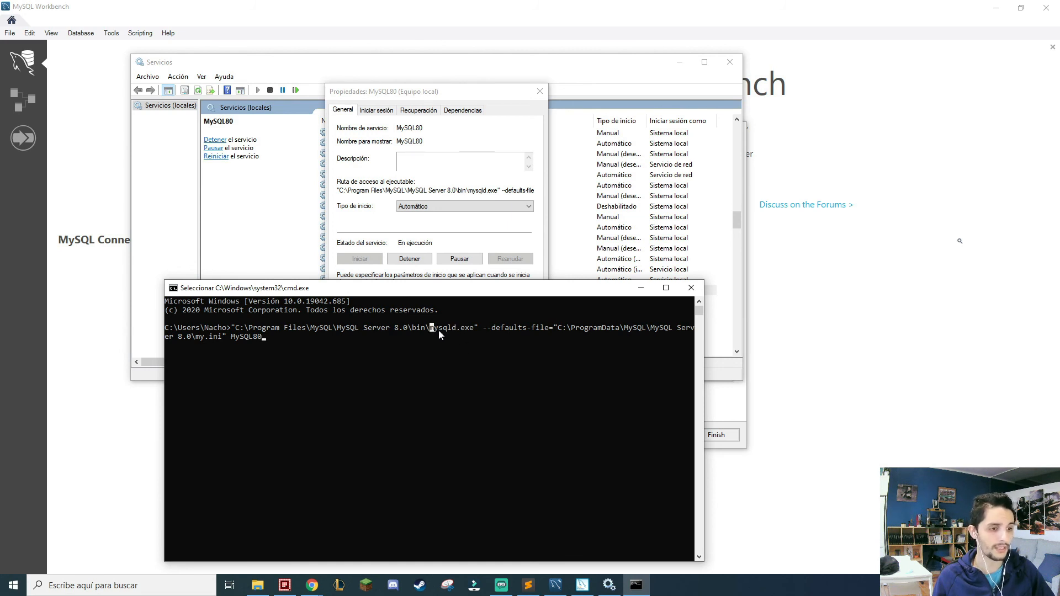
{"action": "left_click_drag", "start_coordinate": [478, 328], "coordinate": [238, 330]}
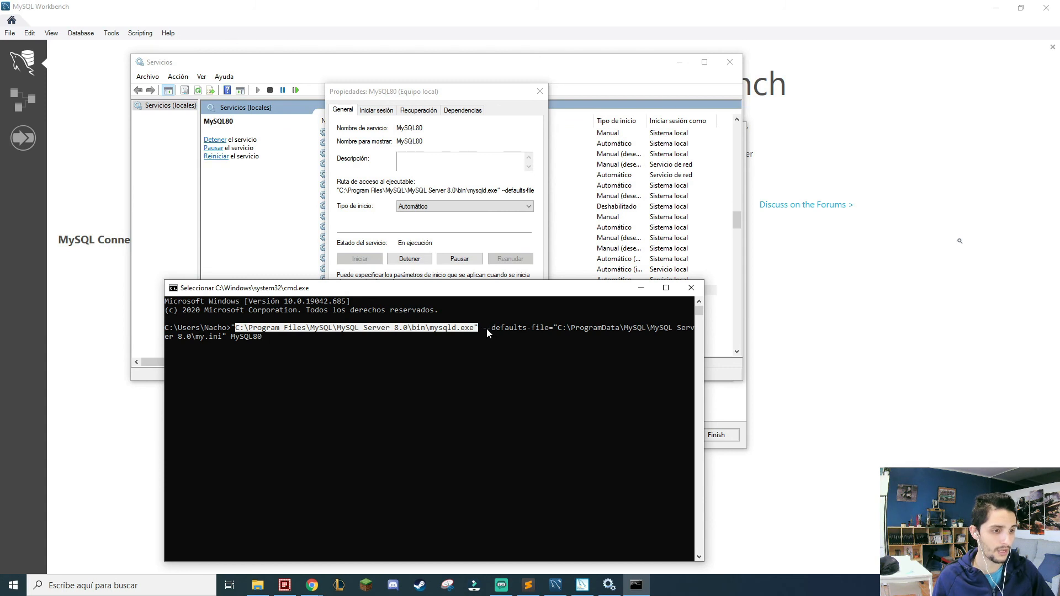
{"action": "left_click_drag", "start_coordinate": [484, 329], "coordinate": [596, 338]}
{"action": "left_click_drag", "start_coordinate": [195, 337], "coordinate": [261, 343]}
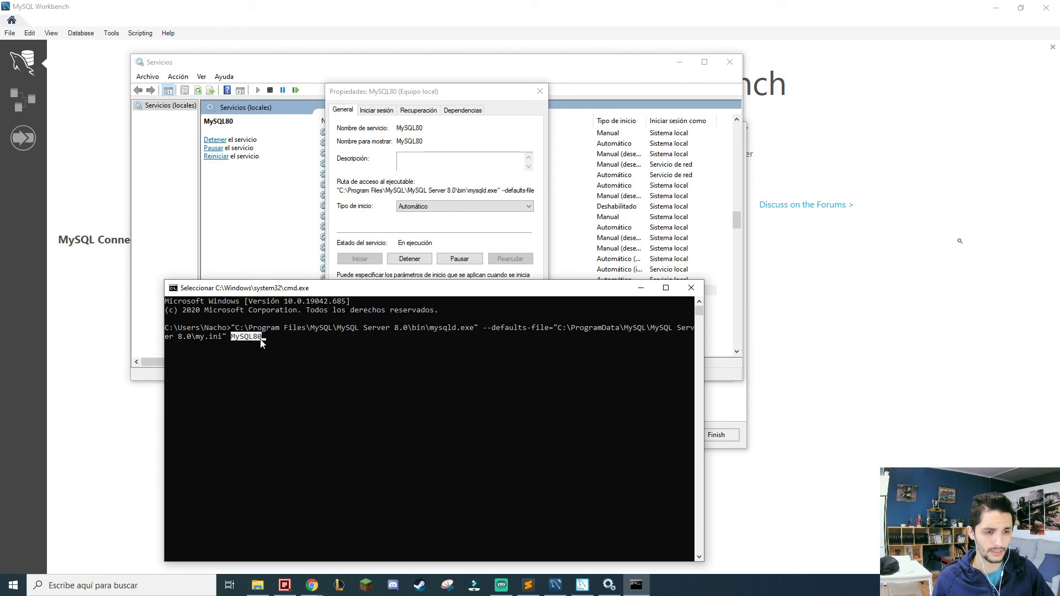
{"action": "left_click", "coordinate": [262, 338]}
{"action": "left_click_drag", "start_coordinate": [232, 336], "coordinate": [270, 338]}
{"action": "left_click", "coordinate": [263, 337]}
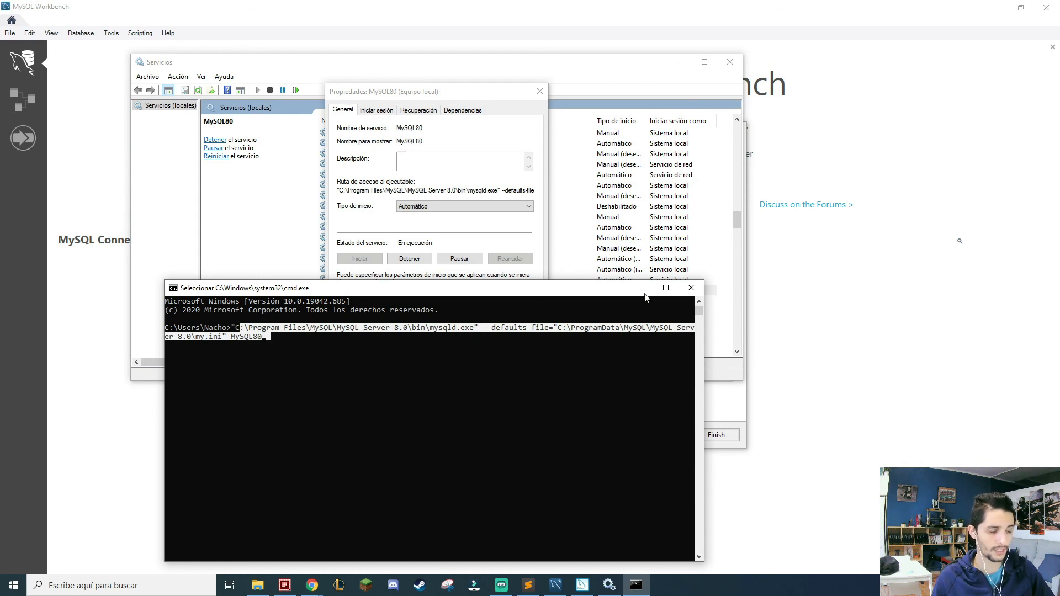
{"action": "left_click", "coordinate": [238, 329]}
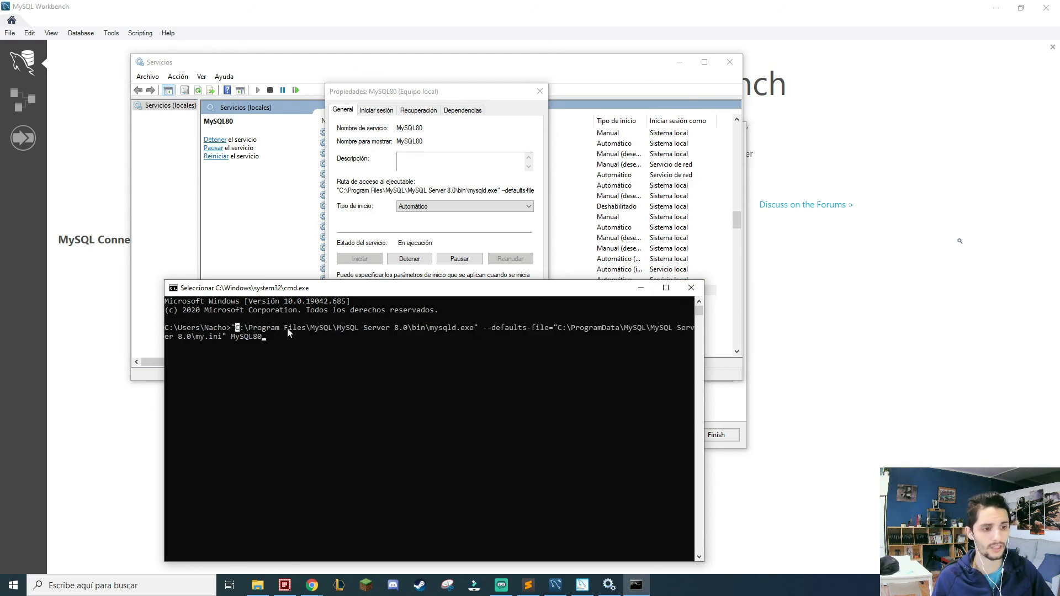
{"action": "left_click", "coordinate": [444, 329]}
{"action": "left_click", "coordinate": [542, 328]}
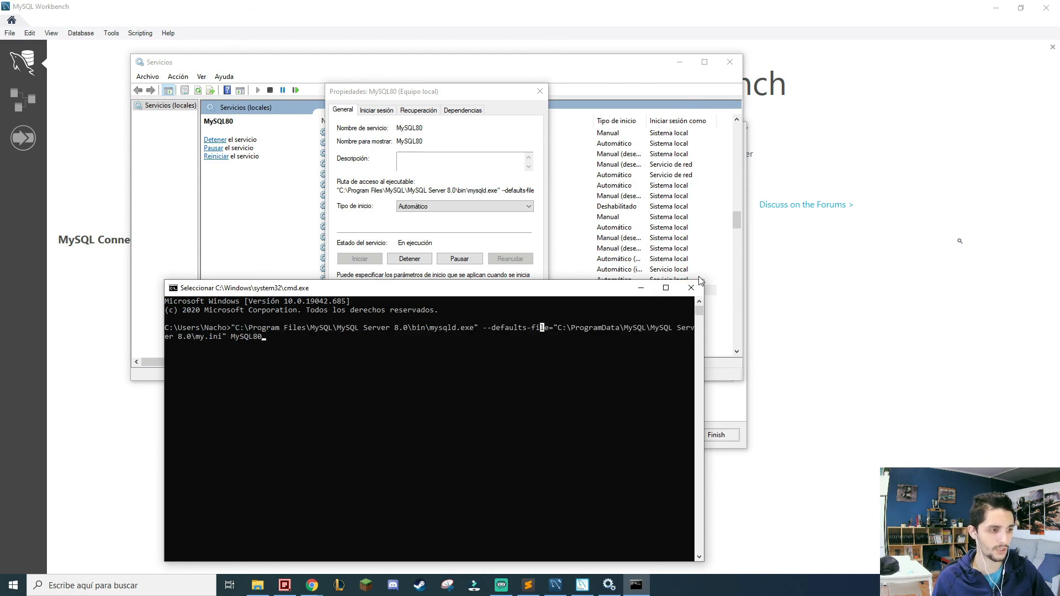
Close the Command Prompt, the MySQL80 properties and the Windows Services console.
{"action": "left_click", "coordinate": [690, 288]}
{"action": "left_click", "coordinate": [480, 341]}
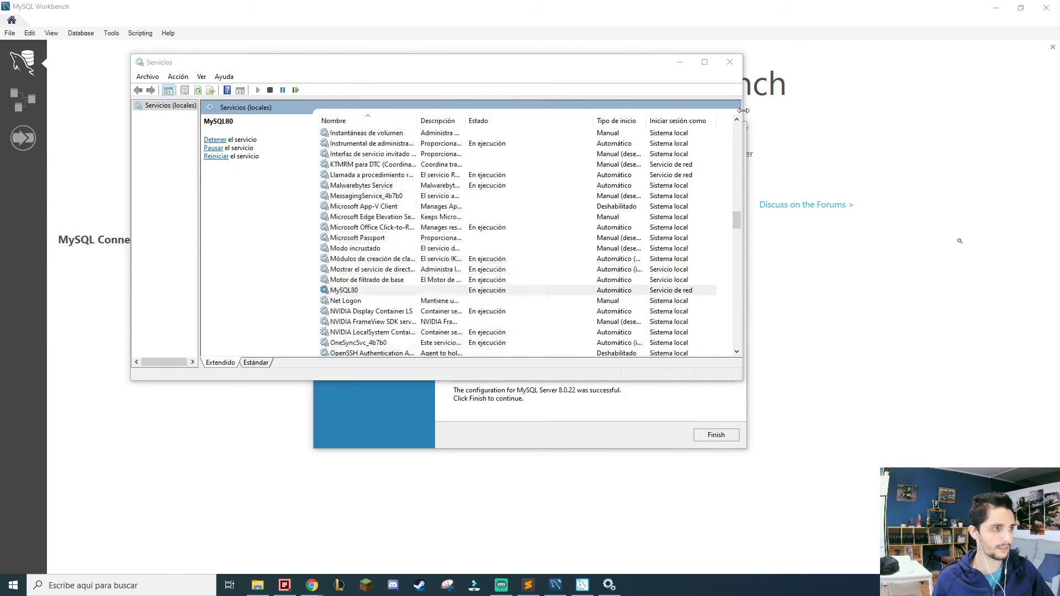
{"action": "left_click", "coordinate": [730, 62]}
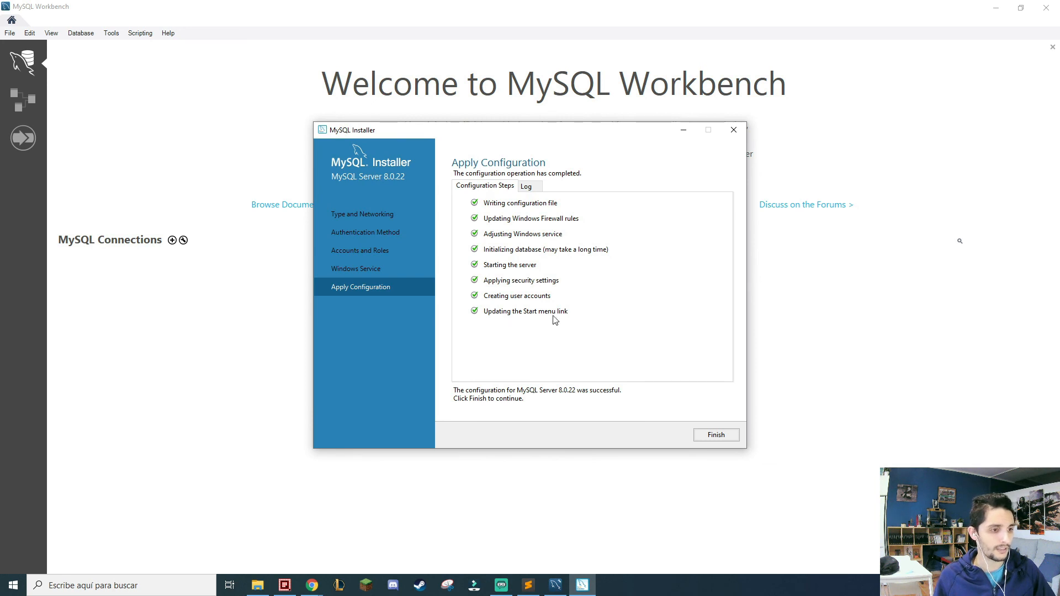
Search Windows for "mysql" to review the installed MySQL applications, and dismiss the search.
{"action": "left_click", "coordinate": [165, 585]}
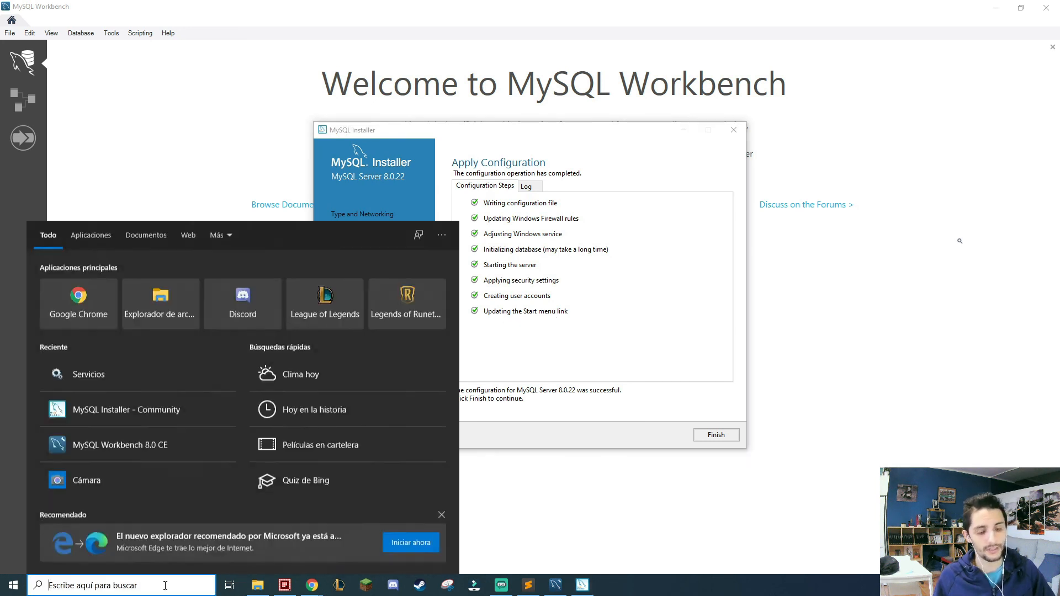
{"action": "type", "text": "mysql"}
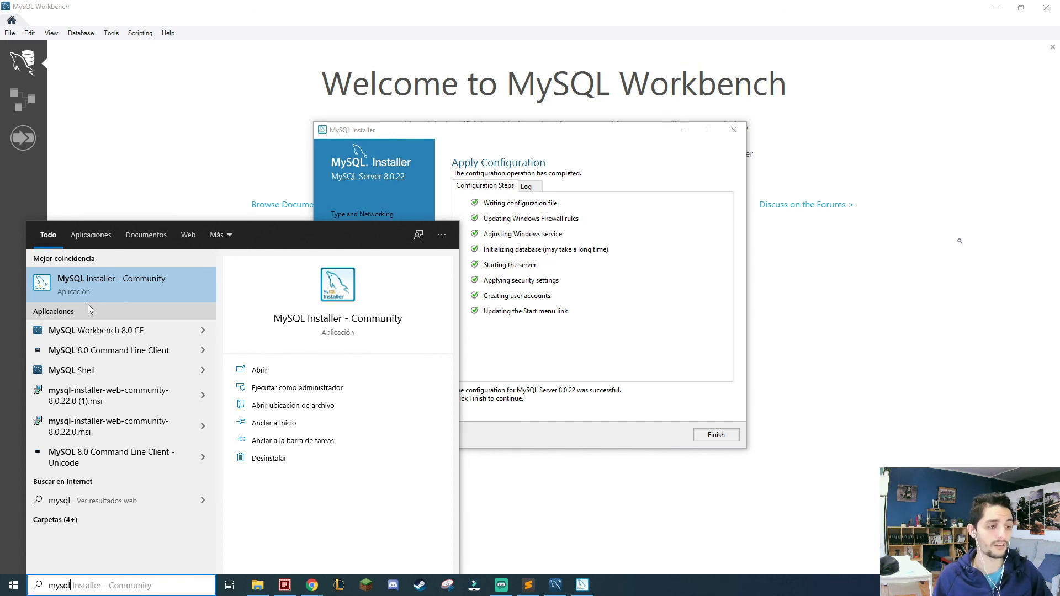
{"action": "left_click", "coordinate": [176, 167]}
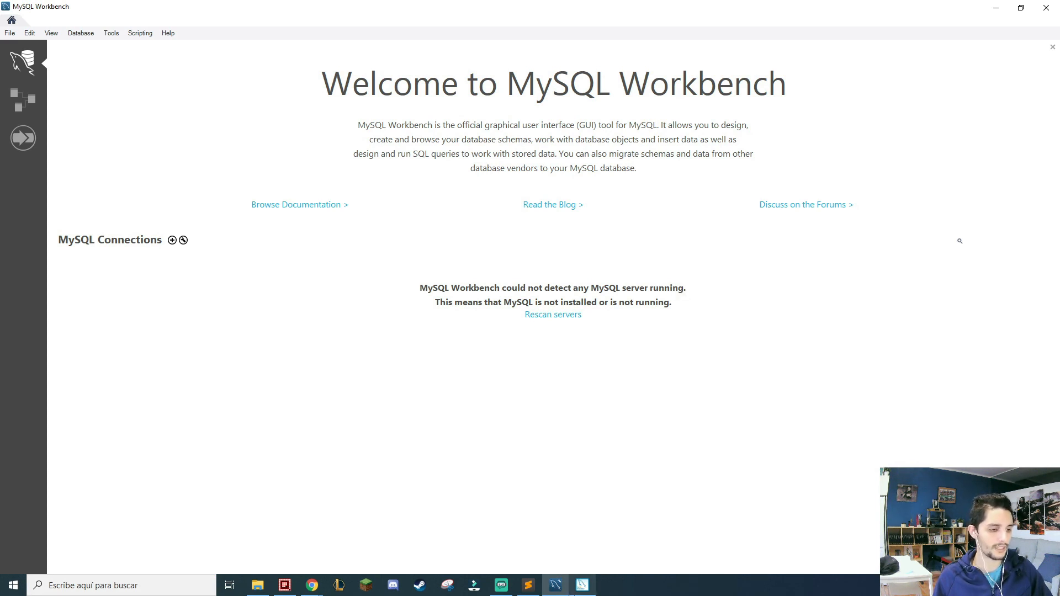
Switch back to MySQL Installer and finish the MySQL Server configuration.
{"action": "left_click", "coordinate": [583, 585]}
{"action": "left_click", "coordinate": [709, 435]}
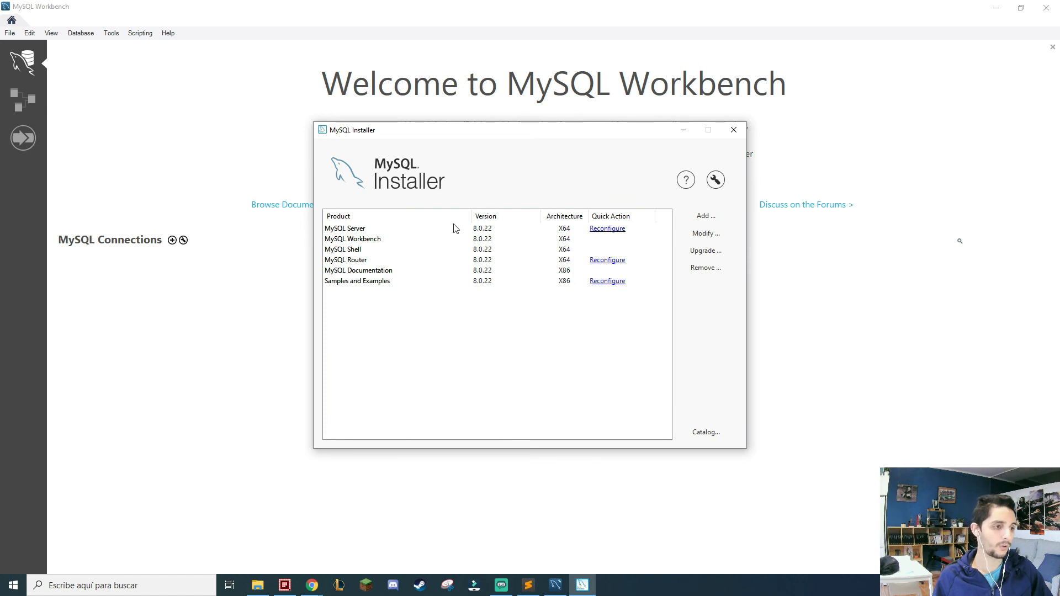
View the categories of MySQL products available to add to the installation, and cancel without adding any.
{"action": "left_click", "coordinate": [706, 216]}
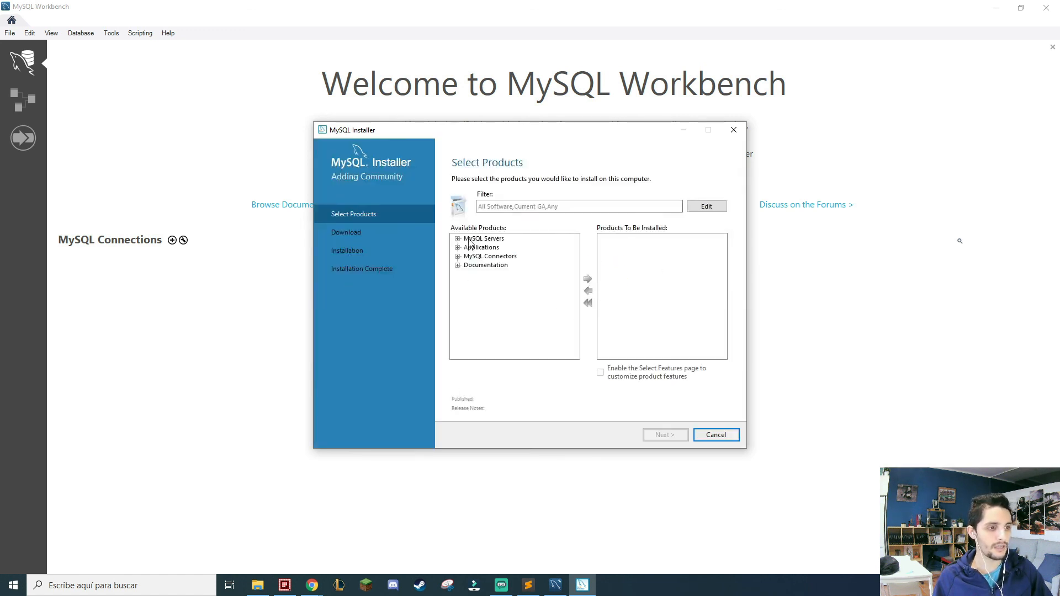
{"action": "left_click", "coordinate": [717, 436]}
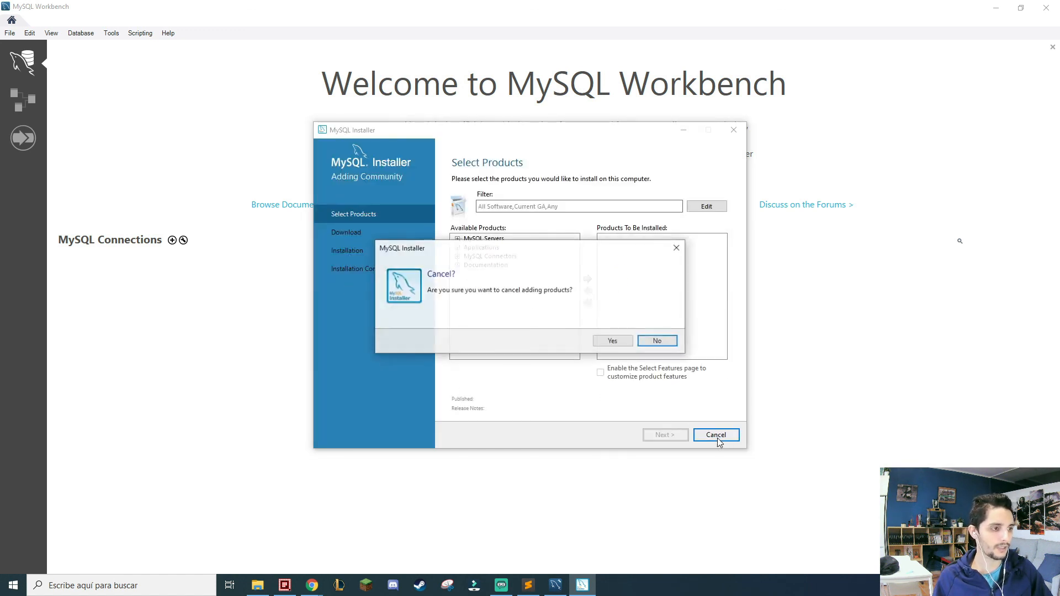
{"action": "left_click", "coordinate": [611, 341]}
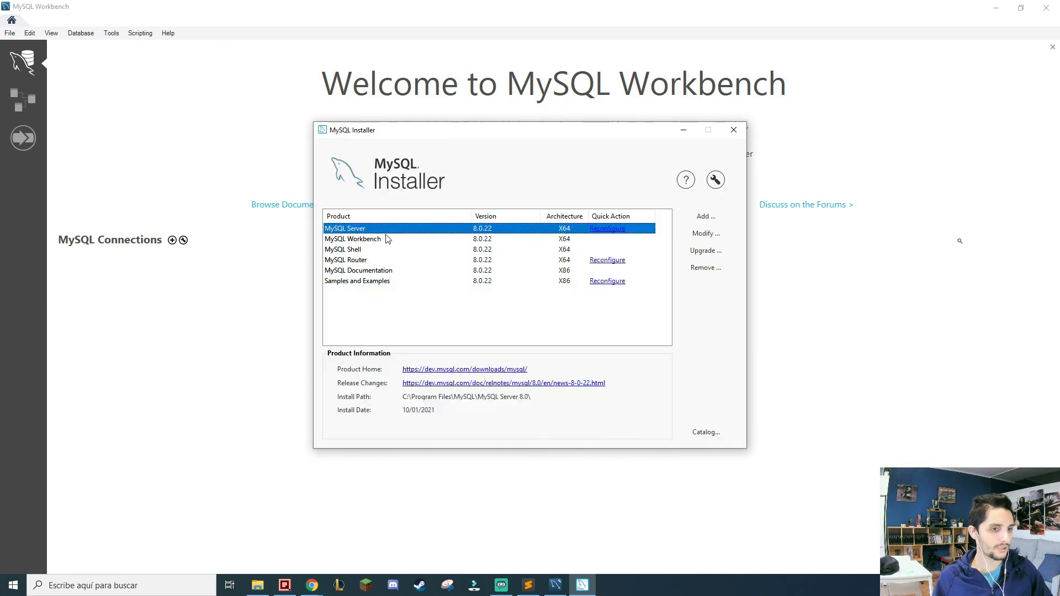
Review the modifiable features of the installed products, including MySQL Workbench, MySQL Router and Samples and Examples, and cancel the modification.
{"action": "left_click", "coordinate": [388, 239]}
{"action": "left_click", "coordinate": [702, 233]}
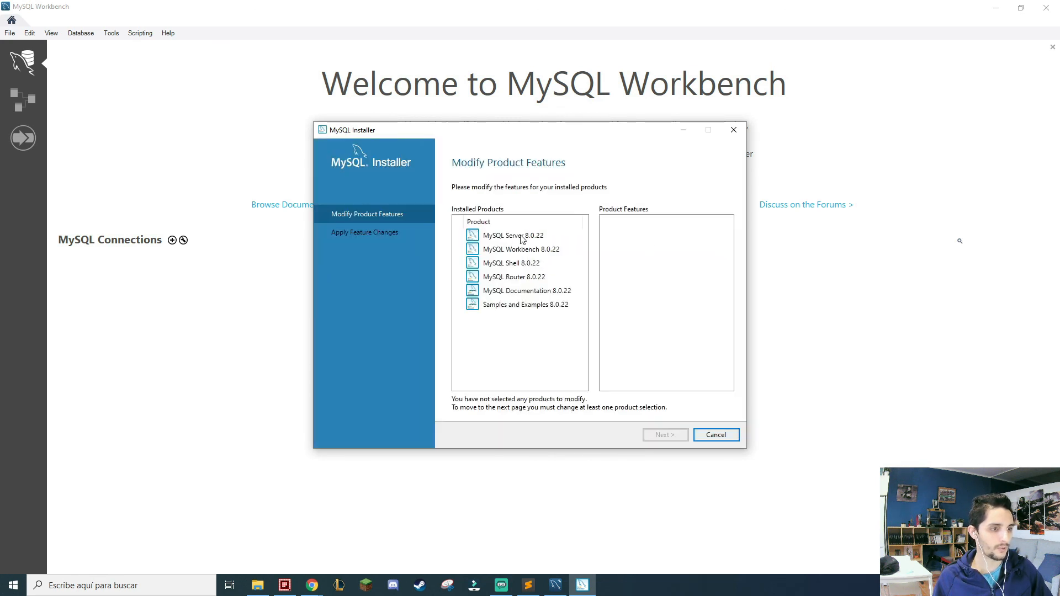
{"action": "left_click", "coordinate": [527, 250]}
{"action": "left_click", "coordinate": [536, 278]}
{"action": "left_click", "coordinate": [539, 305]}
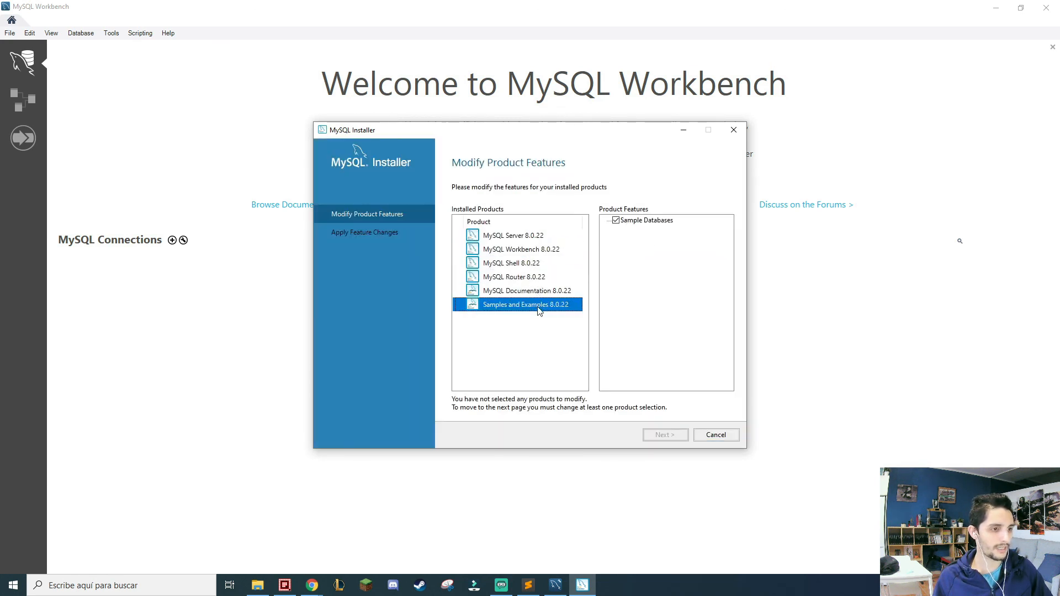
{"action": "left_click", "coordinate": [541, 290]}
{"action": "left_click", "coordinate": [532, 249]}
{"action": "left_click", "coordinate": [716, 435]}
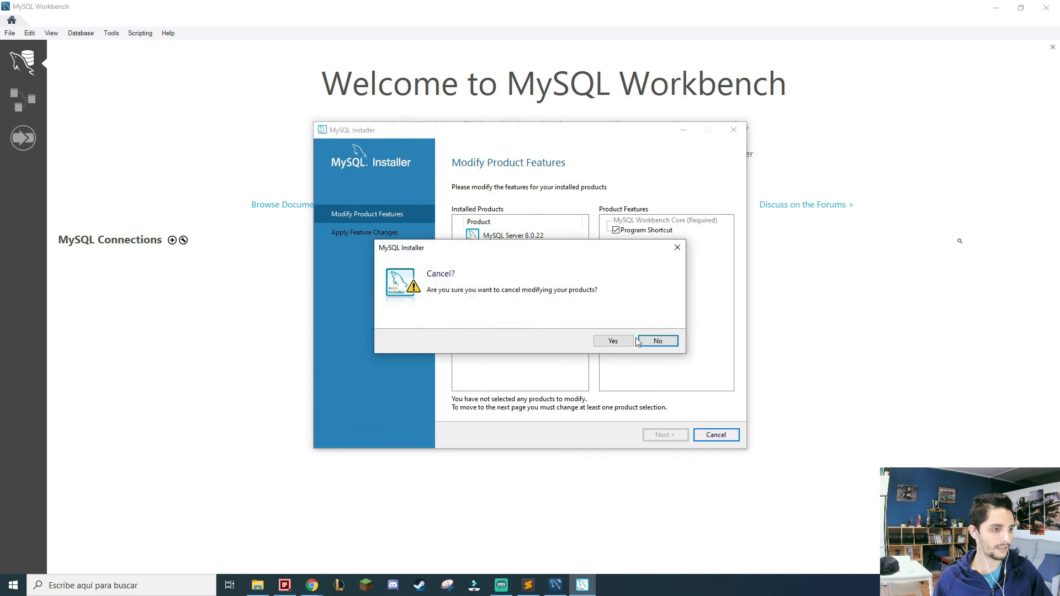
{"action": "left_click", "coordinate": [612, 339]}
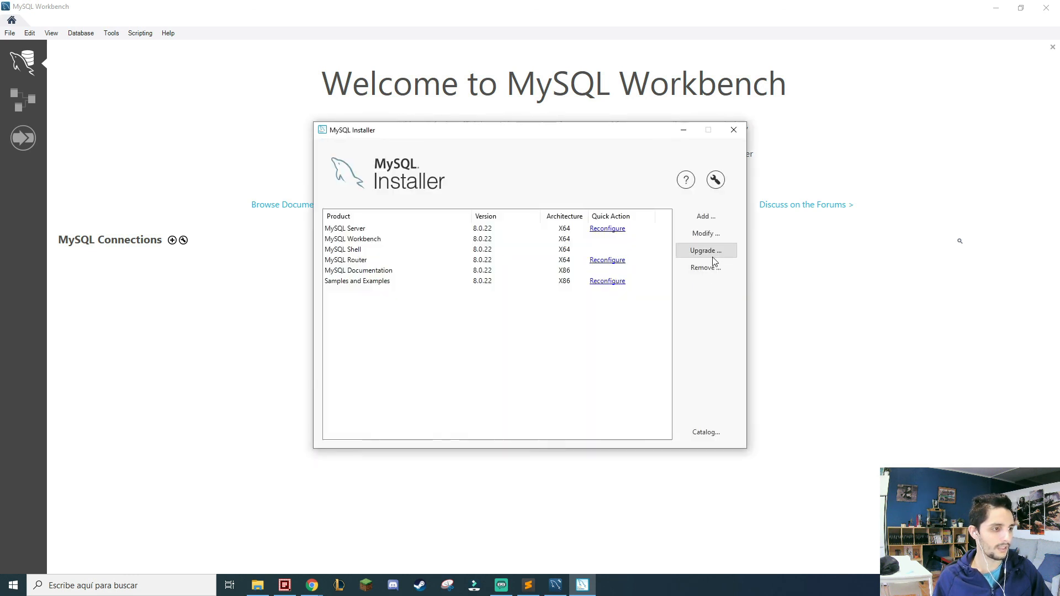
Check the installed MySQL products for available upgrades and dismiss the message.
{"action": "left_click", "coordinate": [705, 251]}
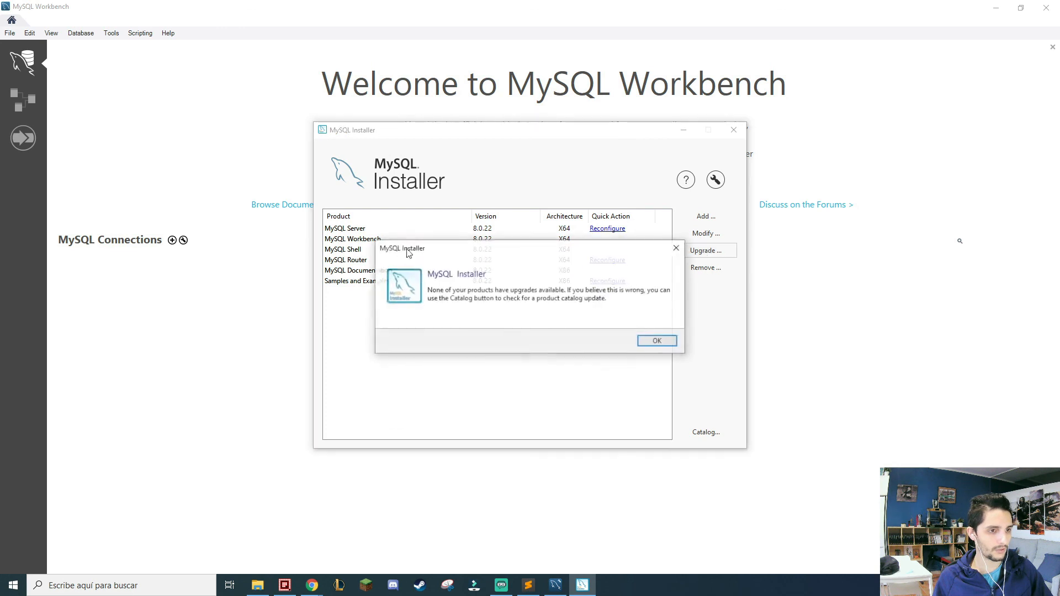
{"action": "left_click", "coordinate": [653, 343]}
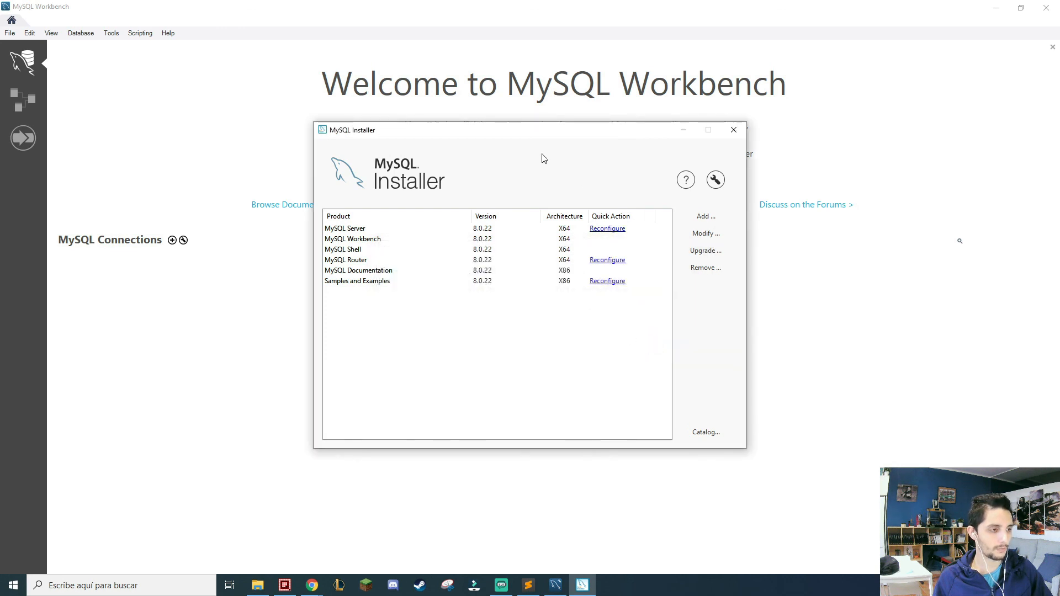
{"action": "left_click", "coordinate": [706, 250]}
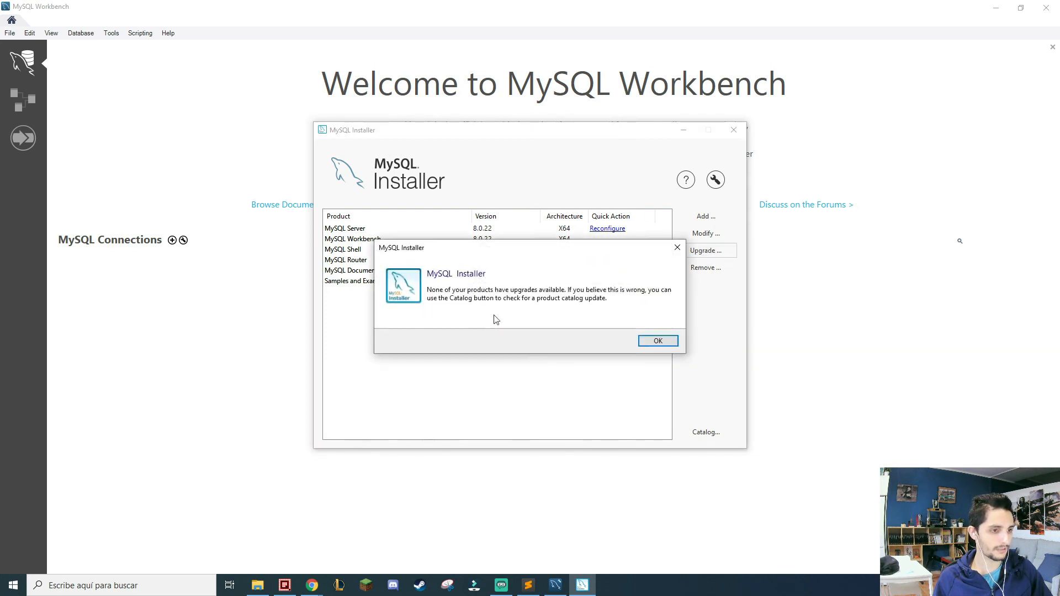
{"action": "left_click", "coordinate": [658, 341]}
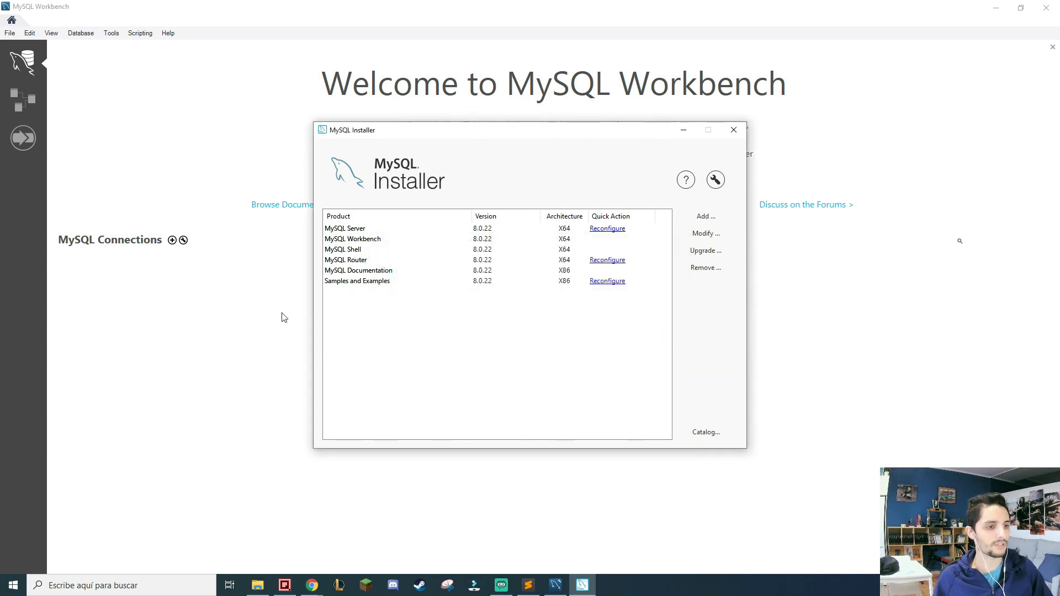
View the product information of MySQL Router, Samples and Examples, and MySQL Server.
{"action": "left_click", "coordinate": [357, 263]}
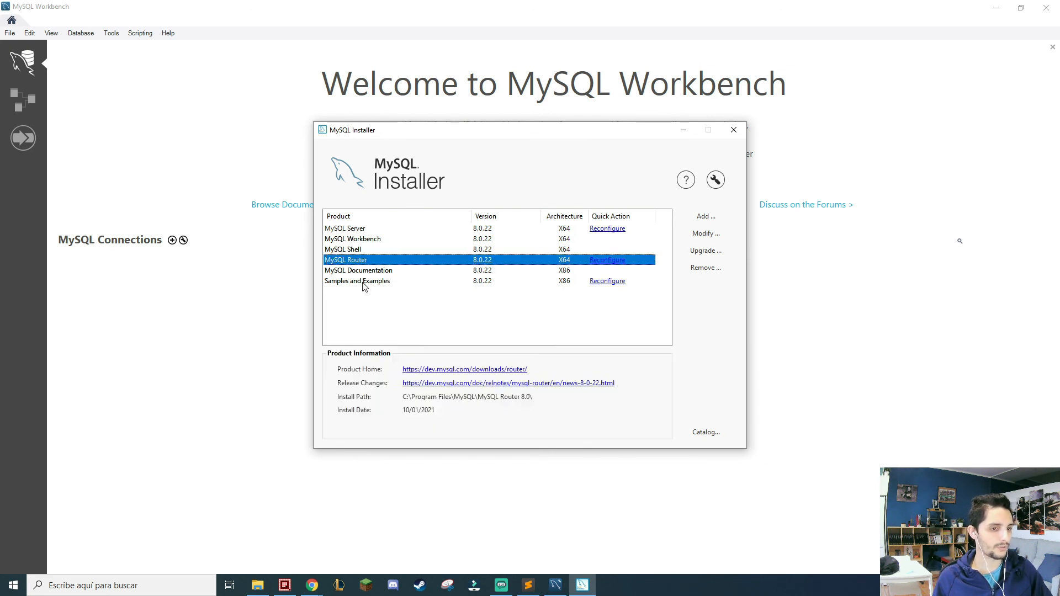
{"action": "left_click", "coordinate": [364, 283]}
{"action": "left_click", "coordinate": [364, 230]}
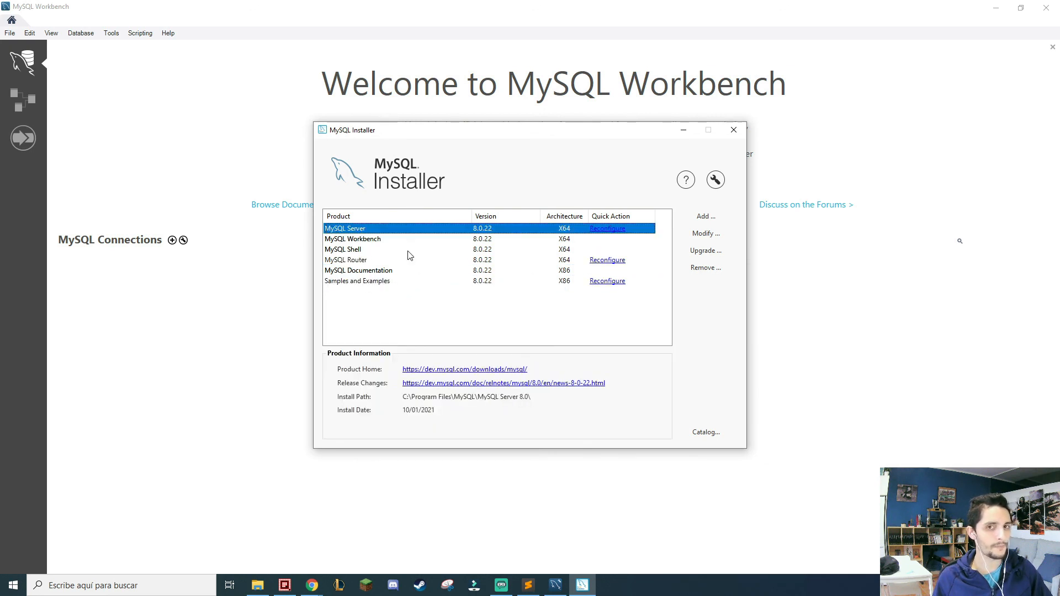